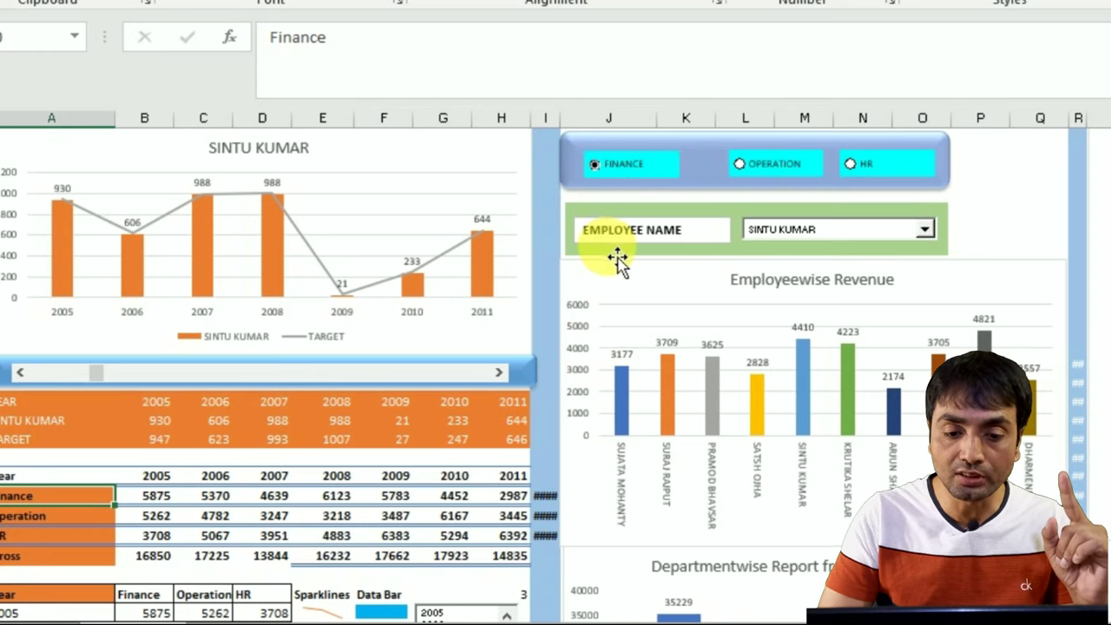
Step: Switch the dashboard to the Operation and HR departments, then back to Finance
{"action": "left_click", "coordinate": [925, 231]}
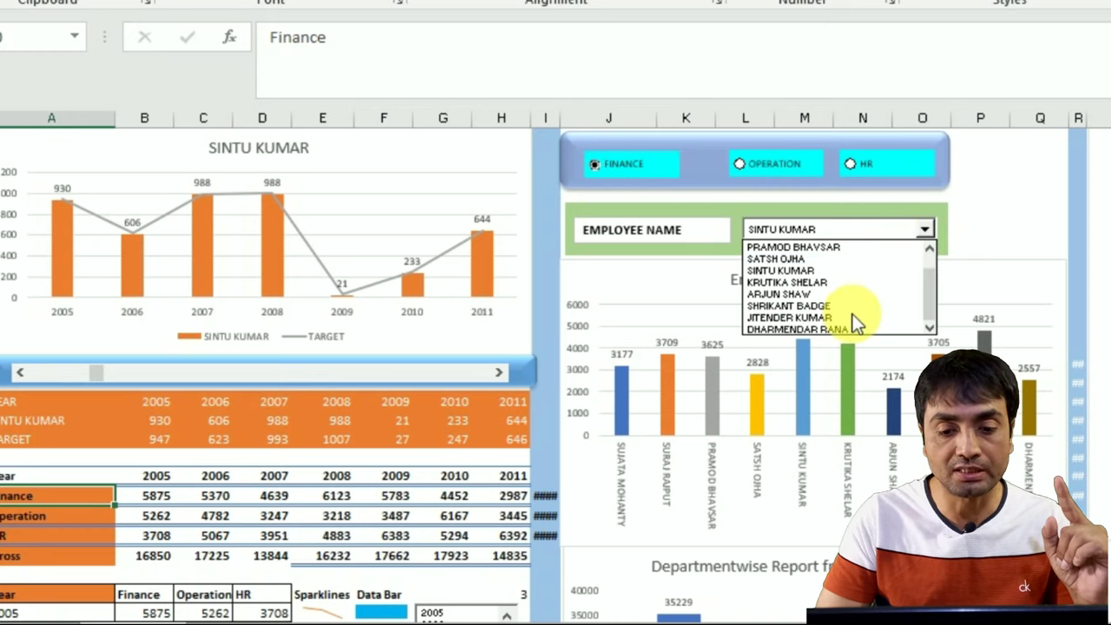
{"action": "left_click", "coordinate": [755, 171]}
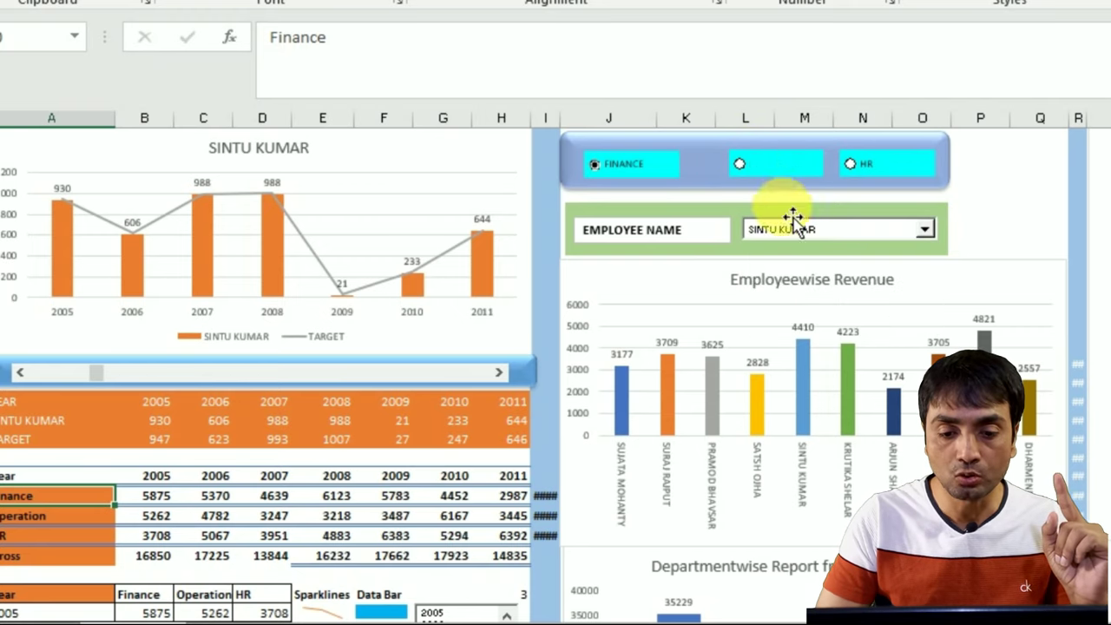
{"action": "left_click", "coordinate": [757, 171]}
{"action": "left_click", "coordinate": [799, 240]}
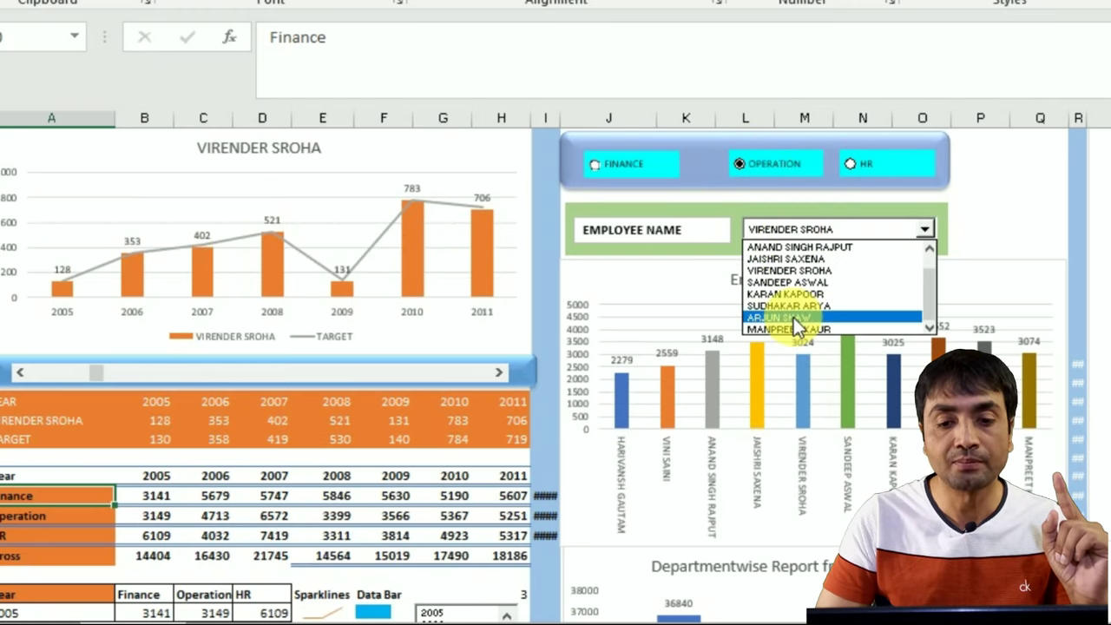
{"action": "left_click", "coordinate": [855, 167]}
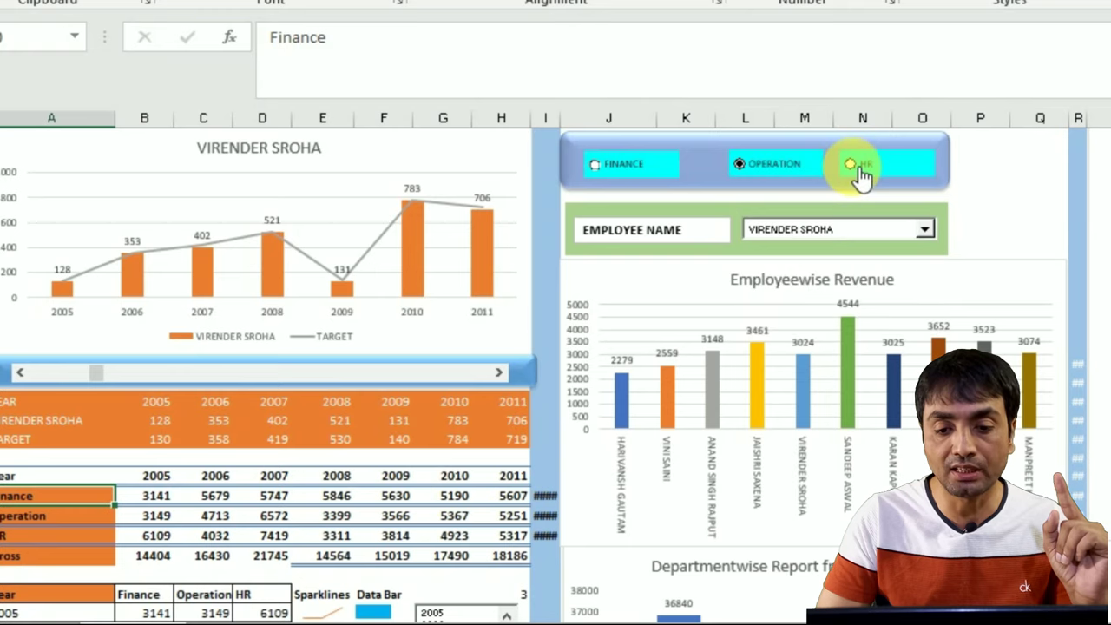
{"action": "left_click", "coordinate": [858, 167]}
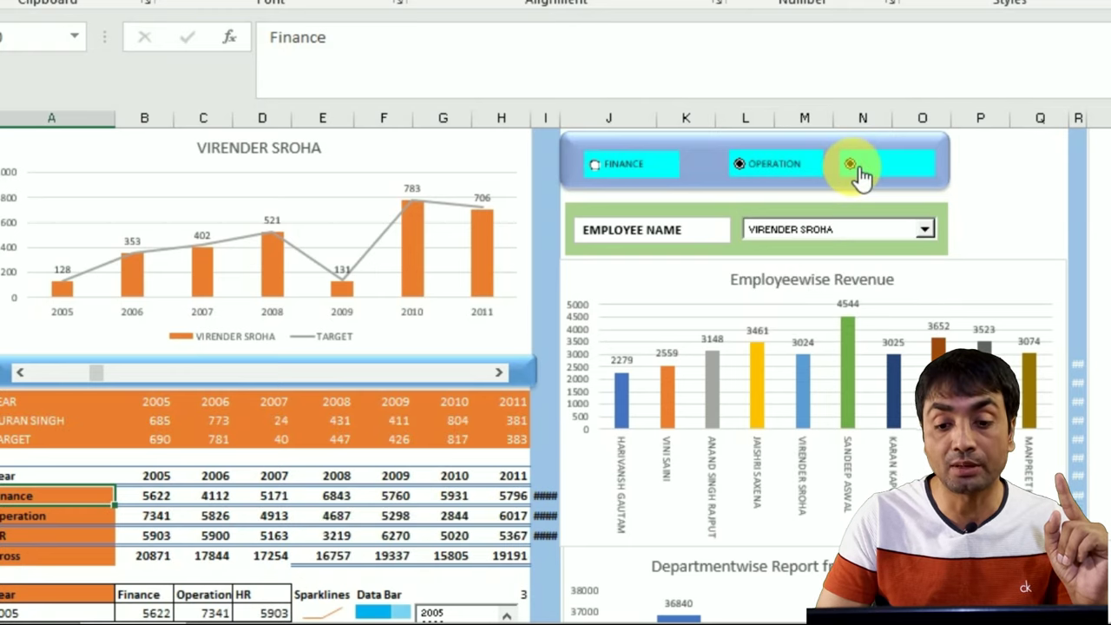
{"action": "left_click", "coordinate": [833, 232]}
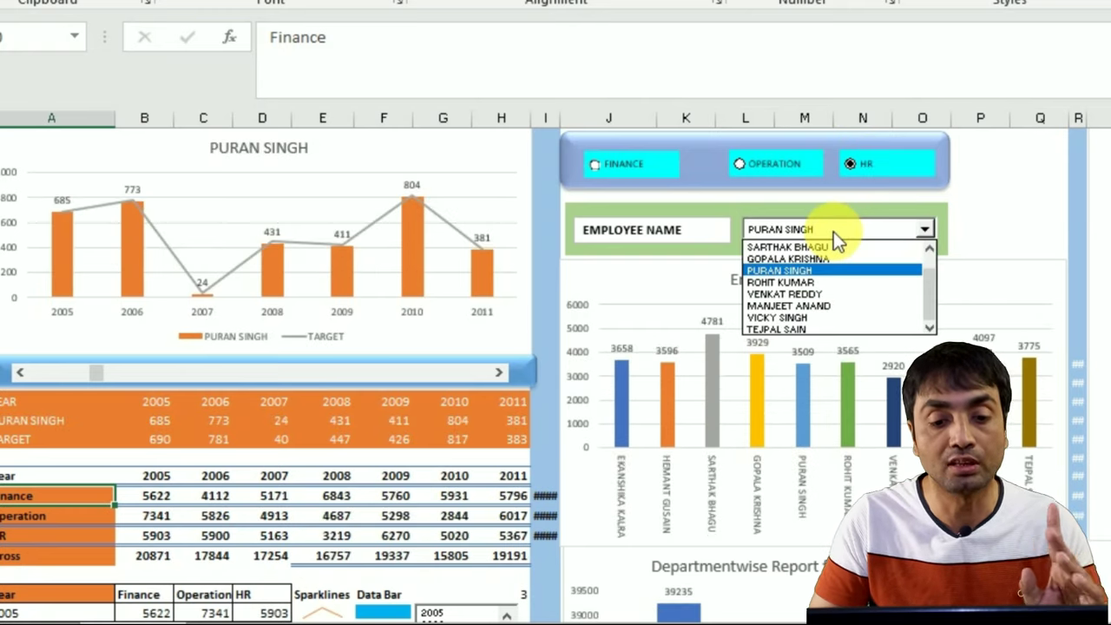
{"action": "left_click", "coordinate": [619, 175]}
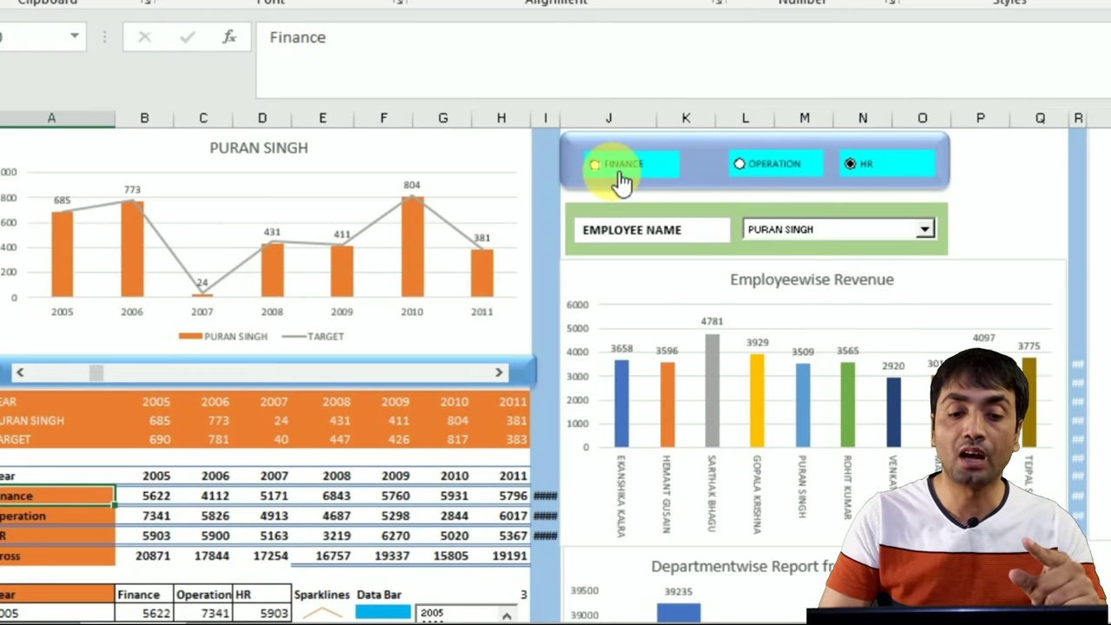
{"action": "left_click", "coordinate": [616, 176]}
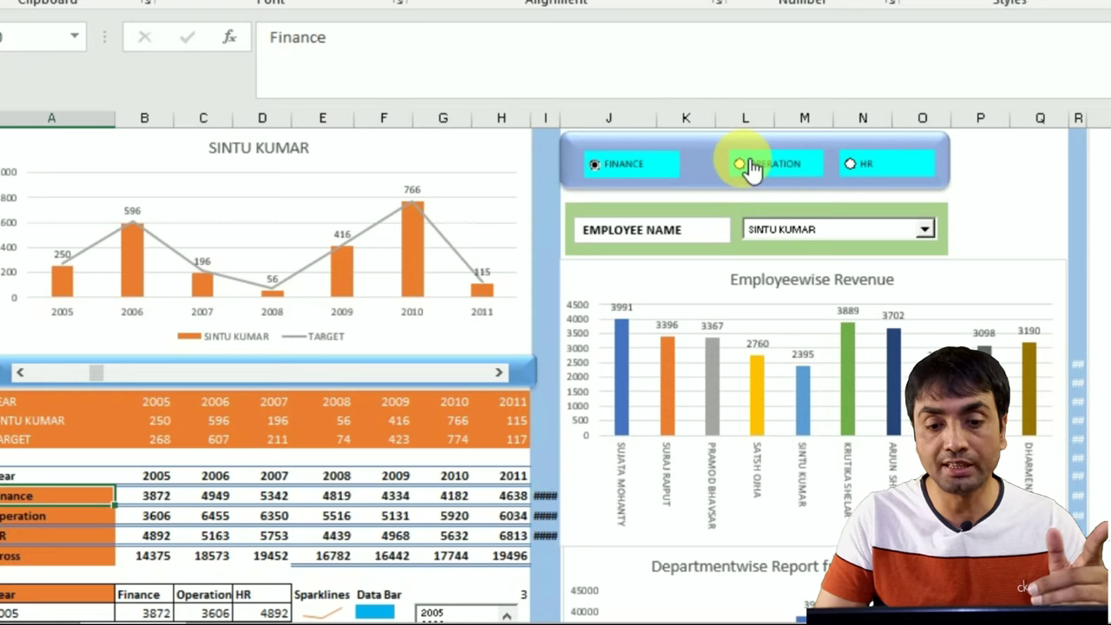
Step: Pick two different Finance employees from the name dropdown to update the dashboard figures
{"action": "left_click", "coordinate": [643, 195]}
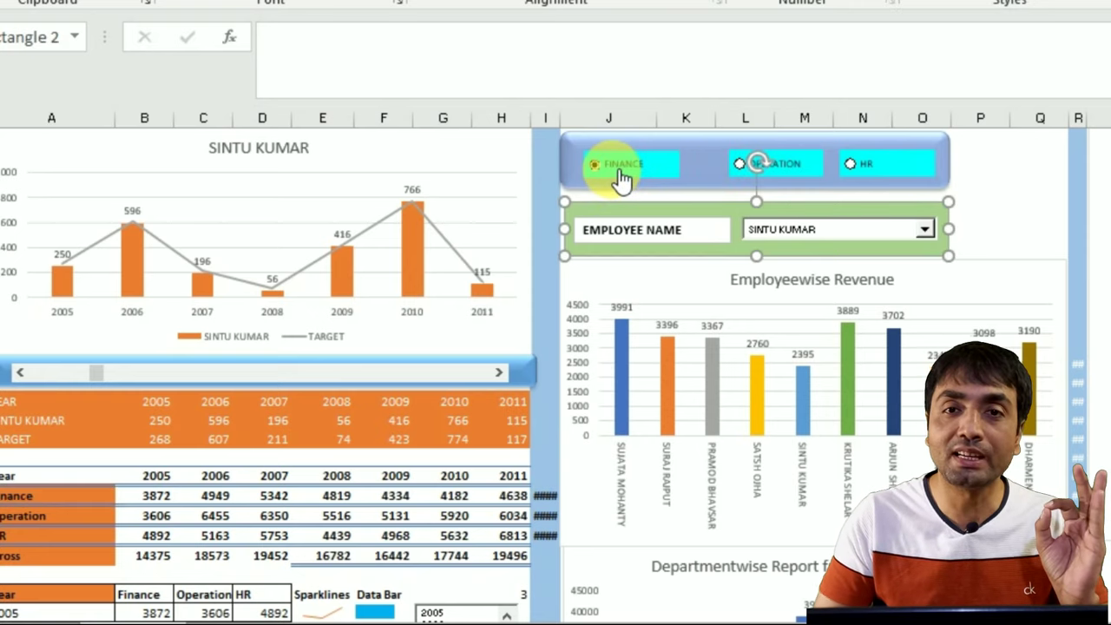
{"action": "left_click", "coordinate": [820, 231]}
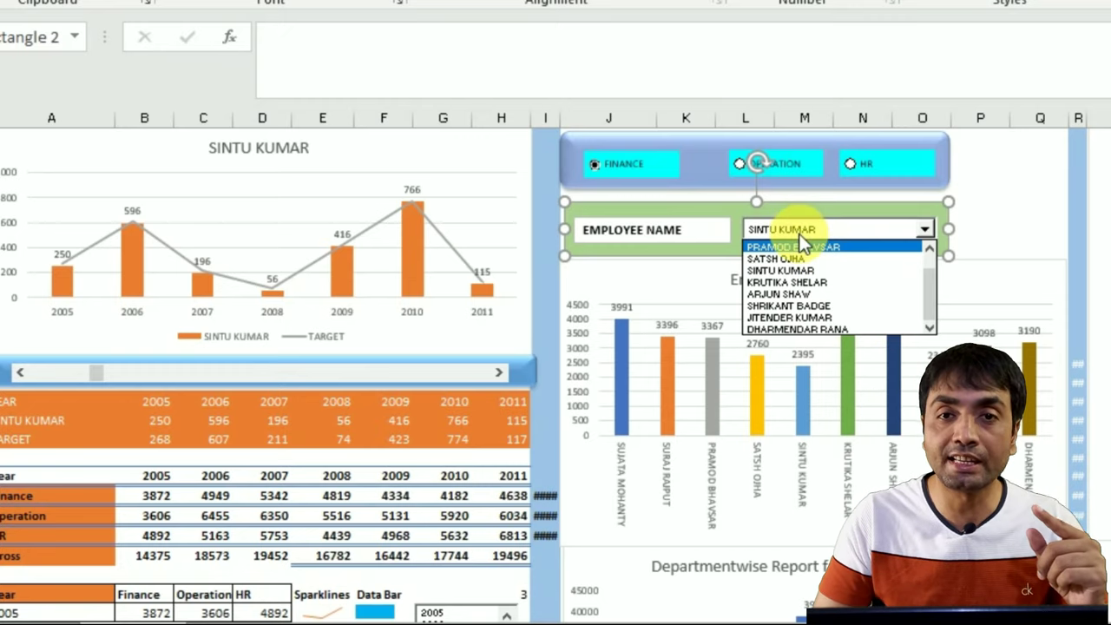
{"action": "left_click", "coordinate": [797, 295]}
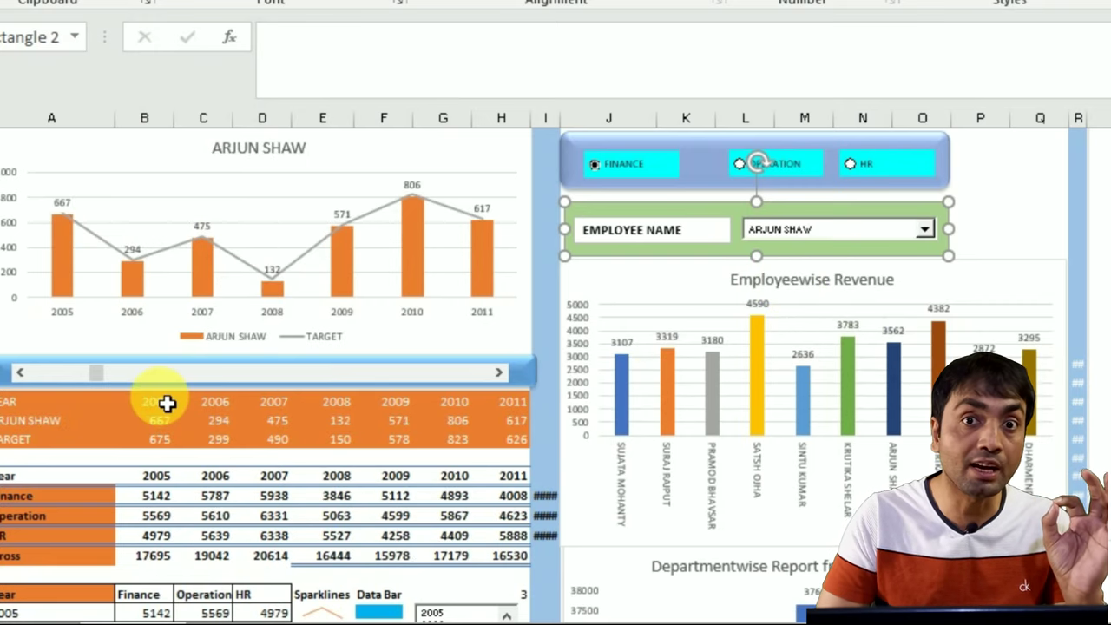
{"action": "left_click", "coordinate": [838, 230]}
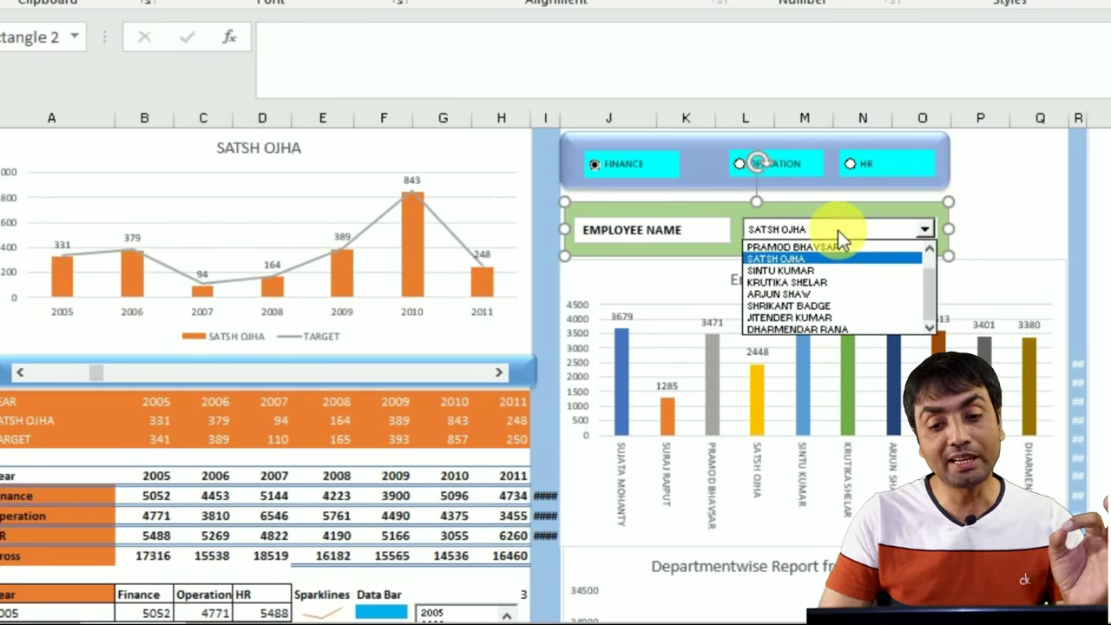
{"action": "left_click", "coordinate": [800, 318]}
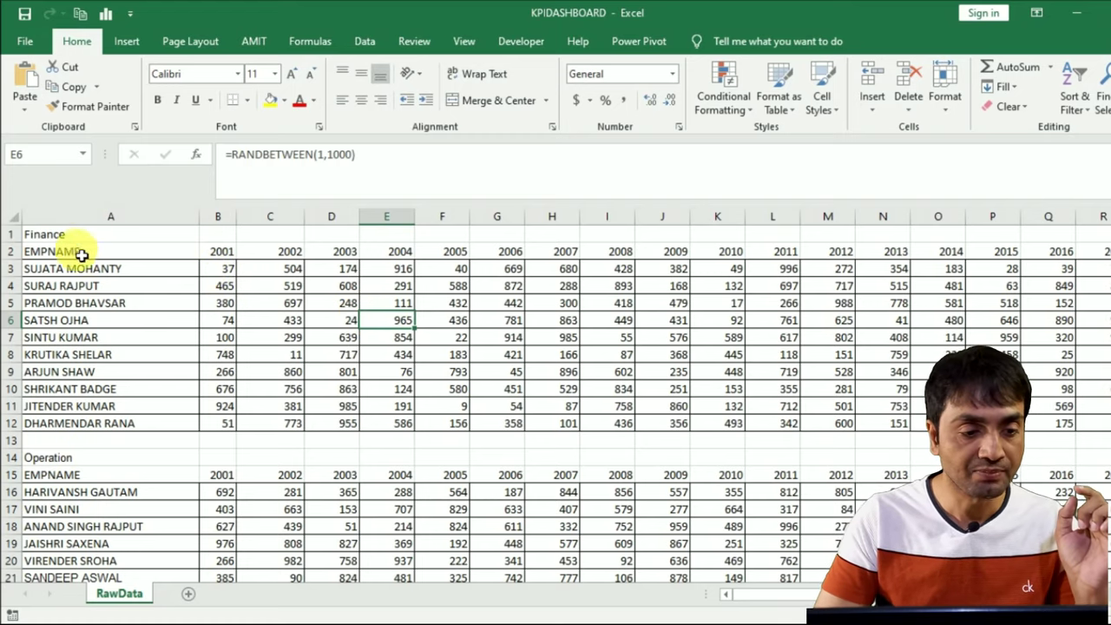
{"action": "left_click", "coordinate": [50, 236]}
{"action": "left_click_drag", "start_coordinate": [62, 269], "coordinate": [451, 389]}
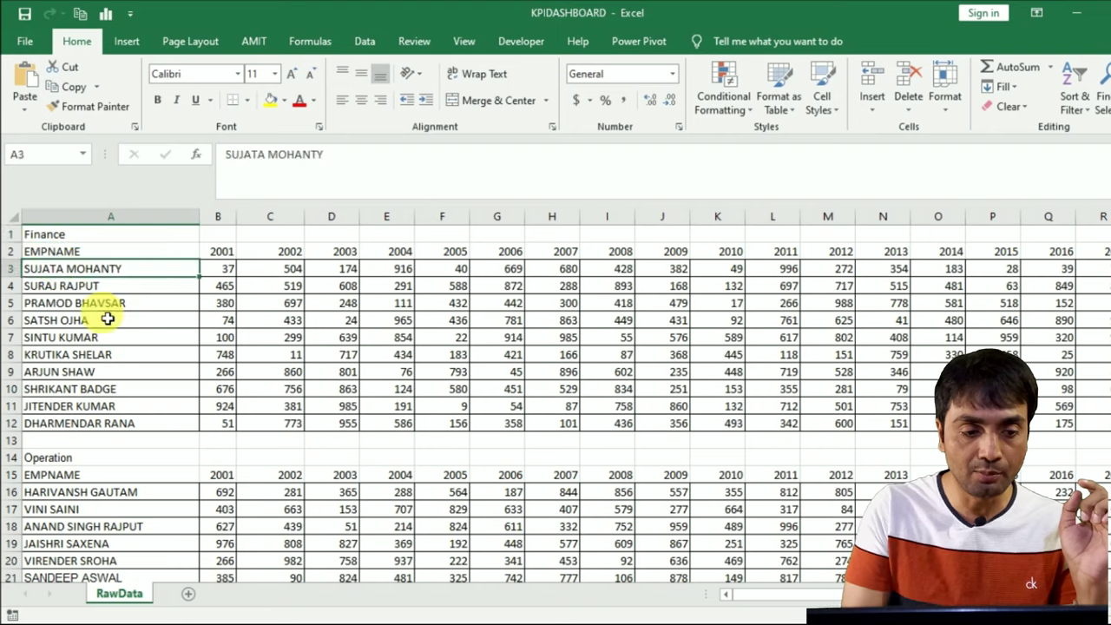
{"action": "left_click", "coordinate": [220, 252]}
{"action": "key", "text": "Right"}
{"action": "key", "text": "Right"}
{"action": "key", "text": "Right"}
{"action": "key", "text": "Right"}
{"action": "key", "text": "Right"}
{"action": "key", "text": "Right"}
{"action": "key", "text": "Right"}
{"action": "key", "text": "Right"}
{"action": "key", "text": "Right"}
{"action": "key", "text": "Right"}
{"action": "key", "text": "Right"}
{"action": "key", "text": "Left"}
{"action": "key", "text": "Left"}
{"action": "key", "text": "Left"}
{"action": "key", "text": "Left"}
{"action": "key", "text": "Left"}
{"action": "key", "text": "Left"}
{"action": "key", "text": "Left"}
{"action": "key", "text": "Left"}
{"action": "key", "text": "Left"}
{"action": "key", "text": "Left"}
{"action": "key", "text": "Left"}
{"action": "key", "text": "Left"}
{"action": "key", "text": "Down"}
{"action": "key", "text": "Down"}
{"action": "key", "text": "Down"}
{"action": "key", "text": "Down"}
{"action": "key", "text": "Down"}
{"action": "key", "text": "Down"}
{"action": "key", "text": "Down"}
{"action": "key", "text": "Down"}
{"action": "key", "text": "Down"}
{"action": "key", "text": "Down"}
{"action": "key", "text": "Down"}
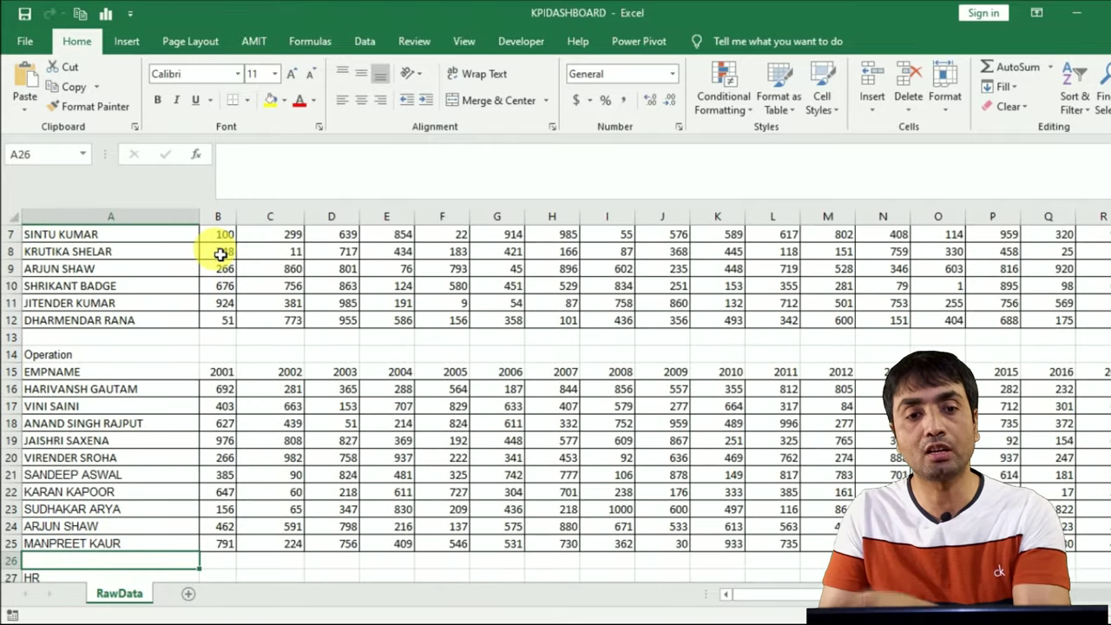
{"action": "key", "text": "Down"}
{"action": "key", "text": "Down"}
{"action": "key", "text": "Down"}
{"action": "key", "text": "Down"}
{"action": "key", "text": "Down"}
{"action": "key", "text": "Down"}
{"action": "key", "text": "Down"}
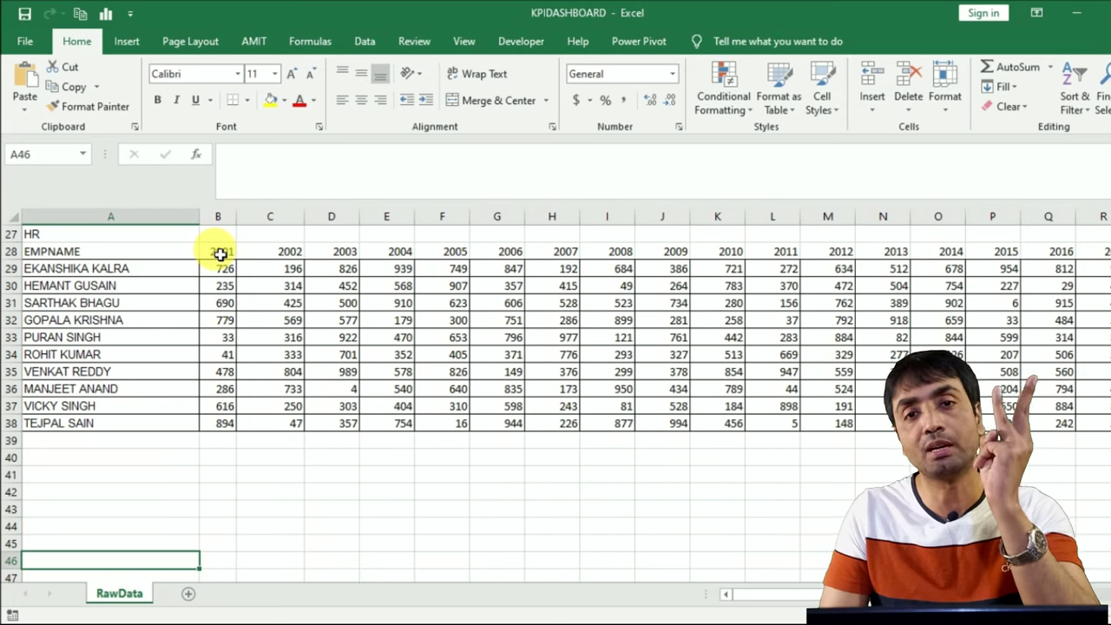
{"action": "key", "text": "ctrl+Home"}
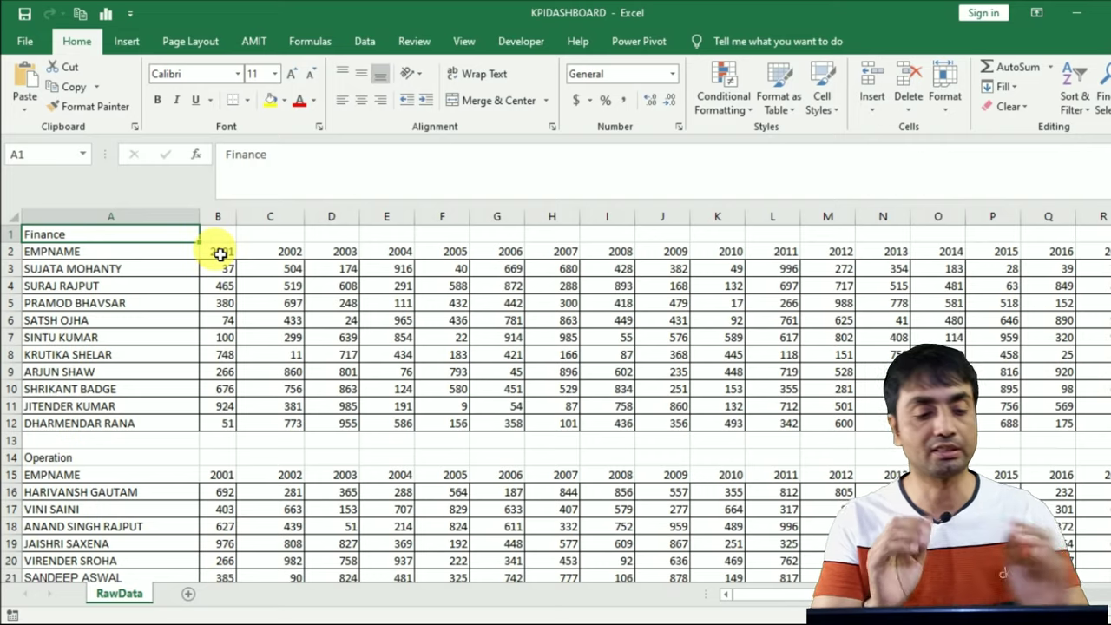
Step: Add a worksheet named DASHBOARD and draw a wide rectangle across H1 to M3
{"action": "left_click", "coordinate": [188, 595]}
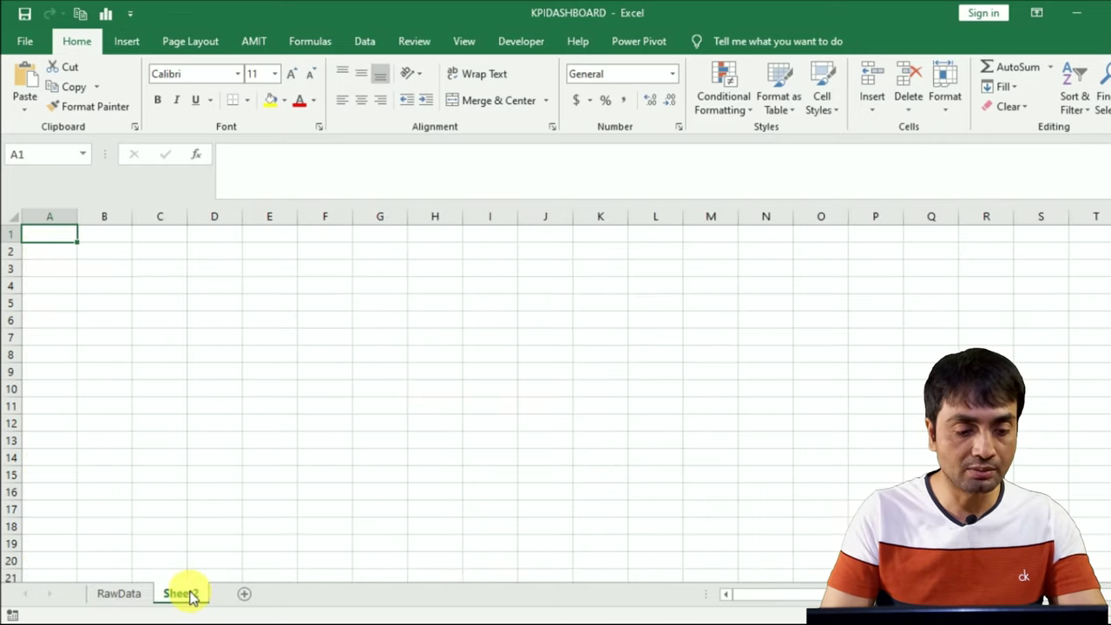
{"action": "double_click", "coordinate": [191, 595]}
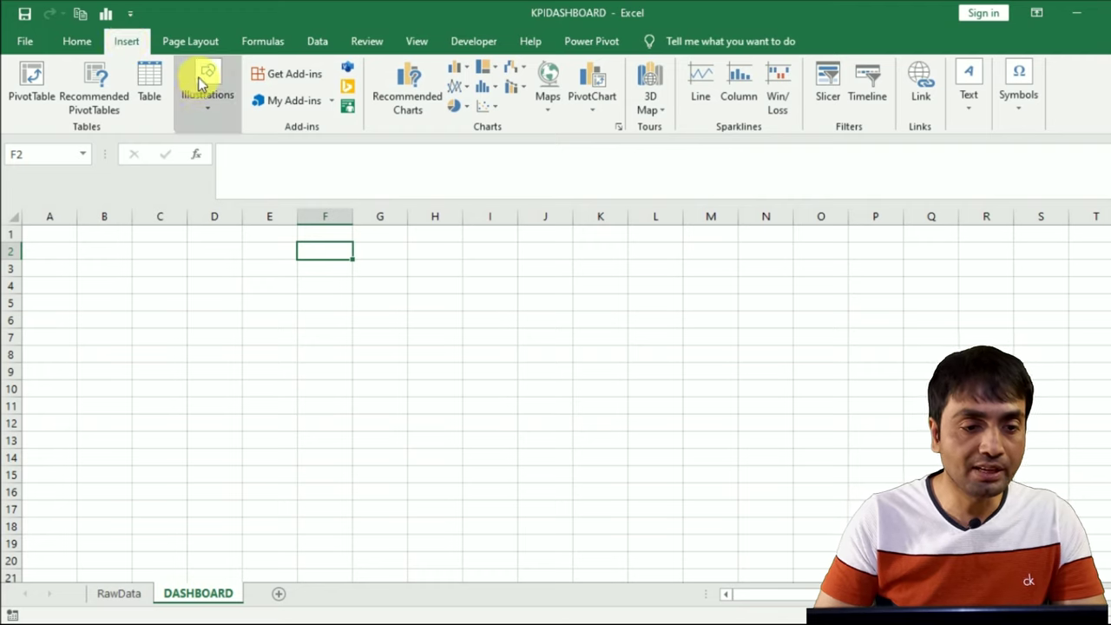
{"action": "left_click", "coordinate": [213, 112]}
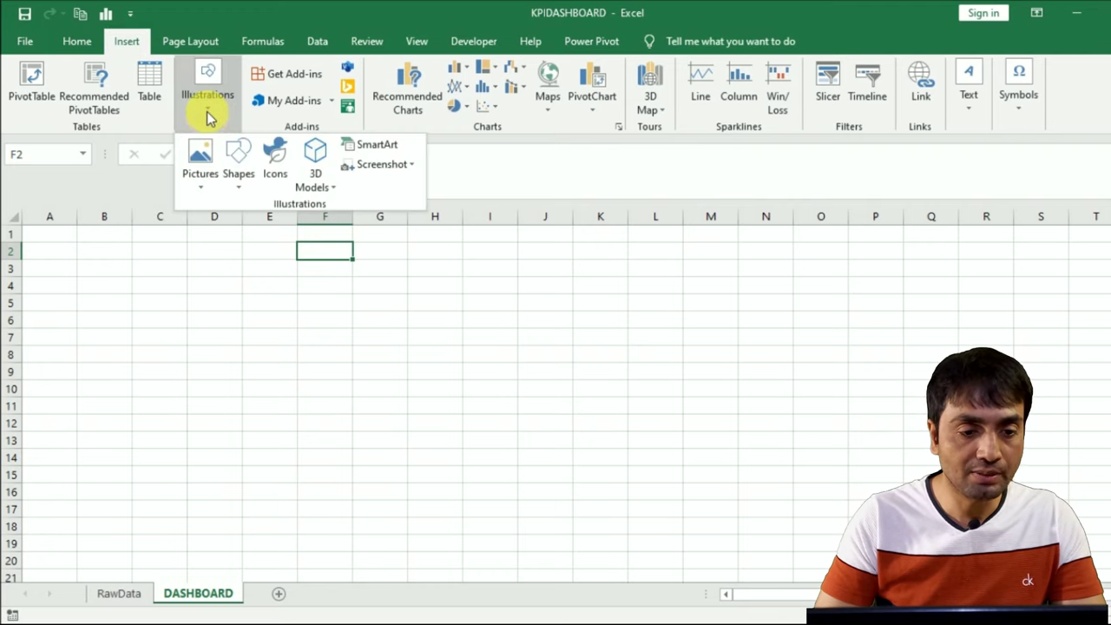
{"action": "left_click", "coordinate": [239, 194]}
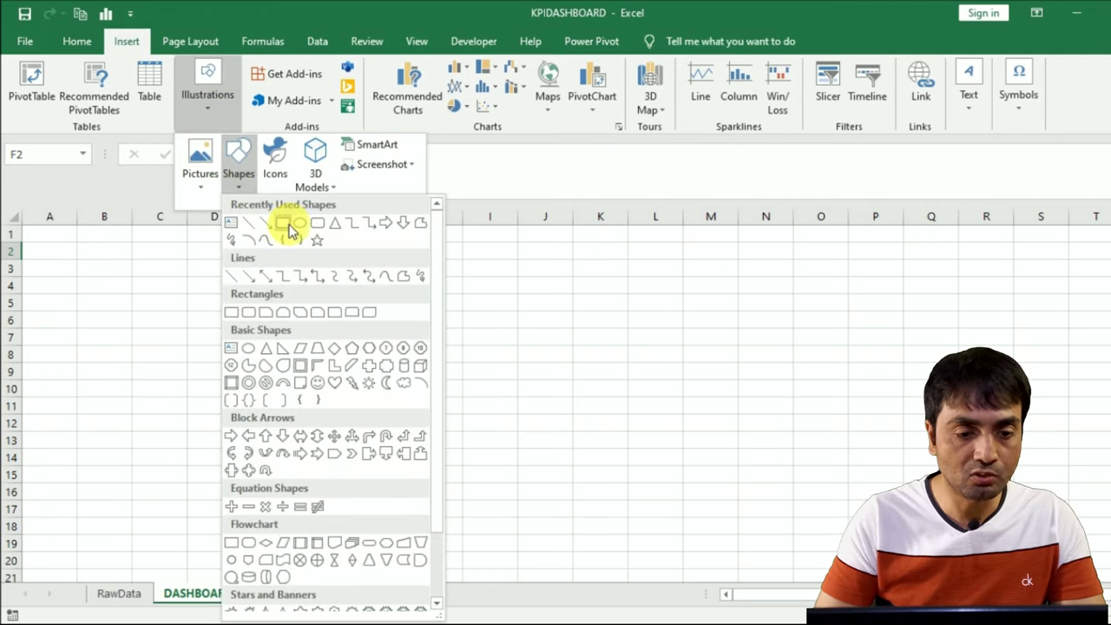
{"action": "left_click", "coordinate": [284, 224]}
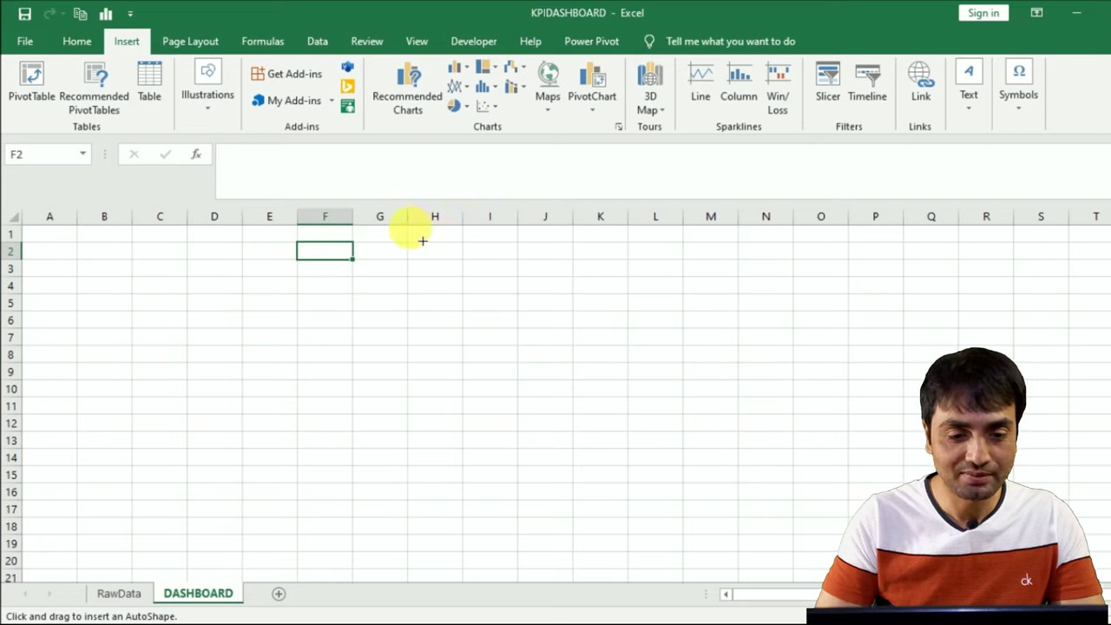
{"action": "mouse_move", "coordinate": [410, 228]}
{"action": "left_mouse_down"}
{"action": "mouse_move", "coordinate": [639, 267]}
{"action": "mouse_move", "coordinate": [652, 288]}
{"action": "mouse_move", "coordinate": [744, 280]}
{"action": "left_mouse_up"}
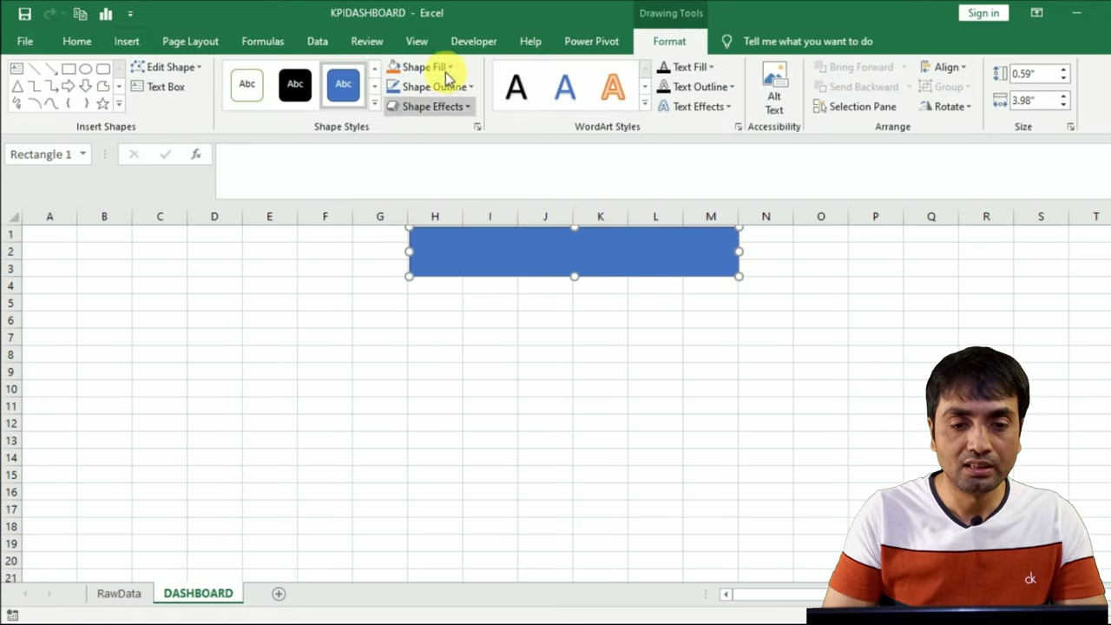
Step: Give the rectangle a blue fill, no outline and a bevelled preset effect
{"action": "left_click", "coordinate": [443, 67]}
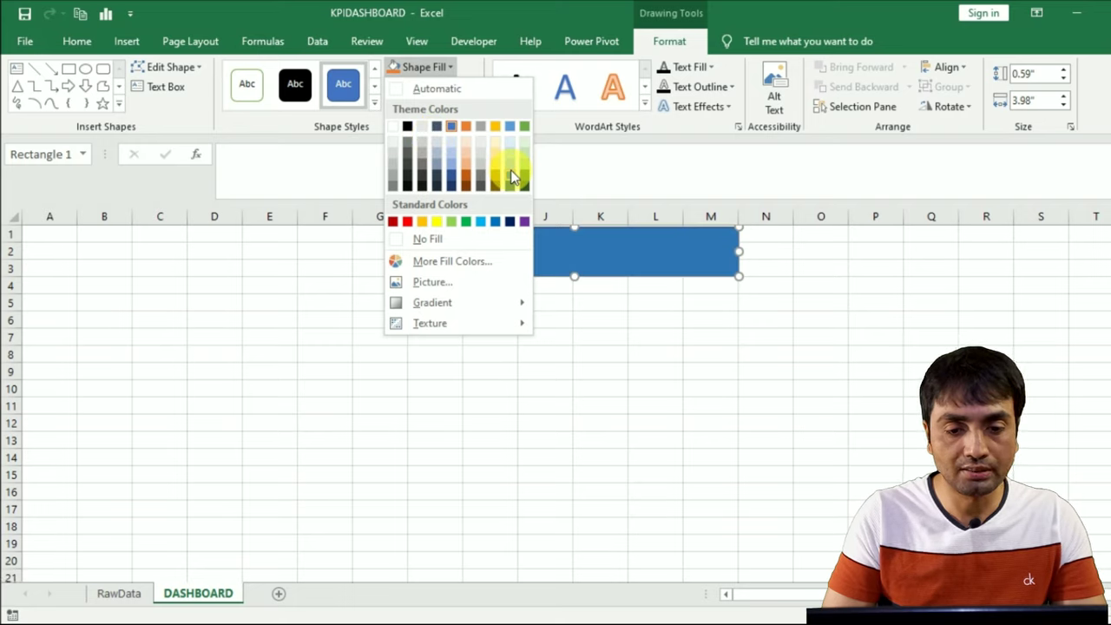
{"action": "left_click", "coordinate": [476, 152]}
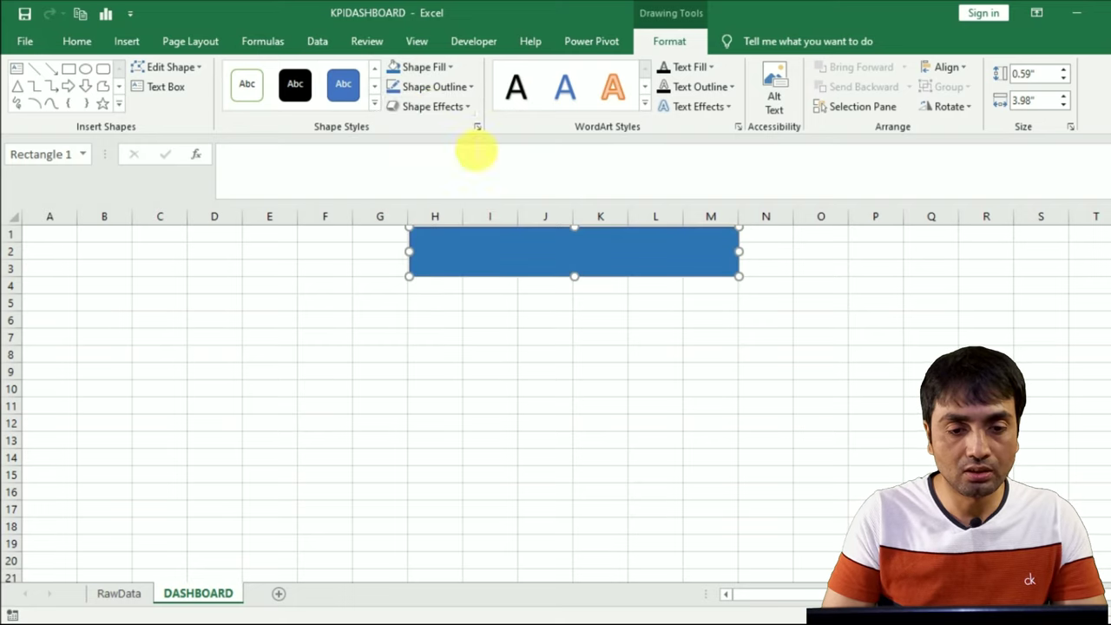
{"action": "left_click", "coordinate": [432, 90]}
{"action": "left_click", "coordinate": [442, 265]}
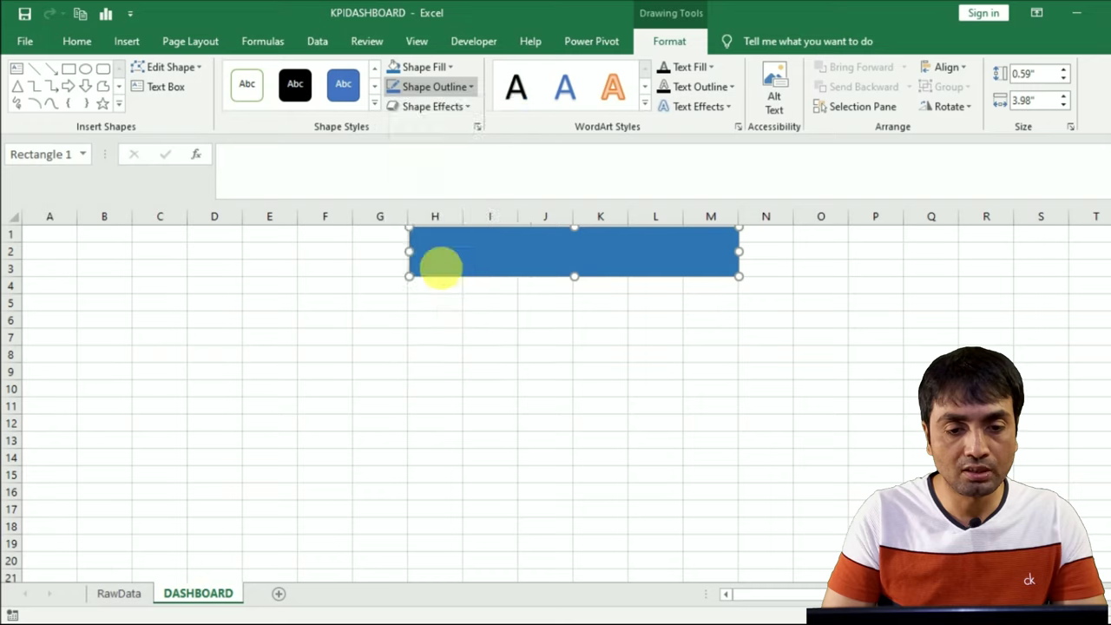
{"action": "left_click", "coordinate": [462, 108]}
{"action": "mouse_move", "coordinate": [441, 139]}
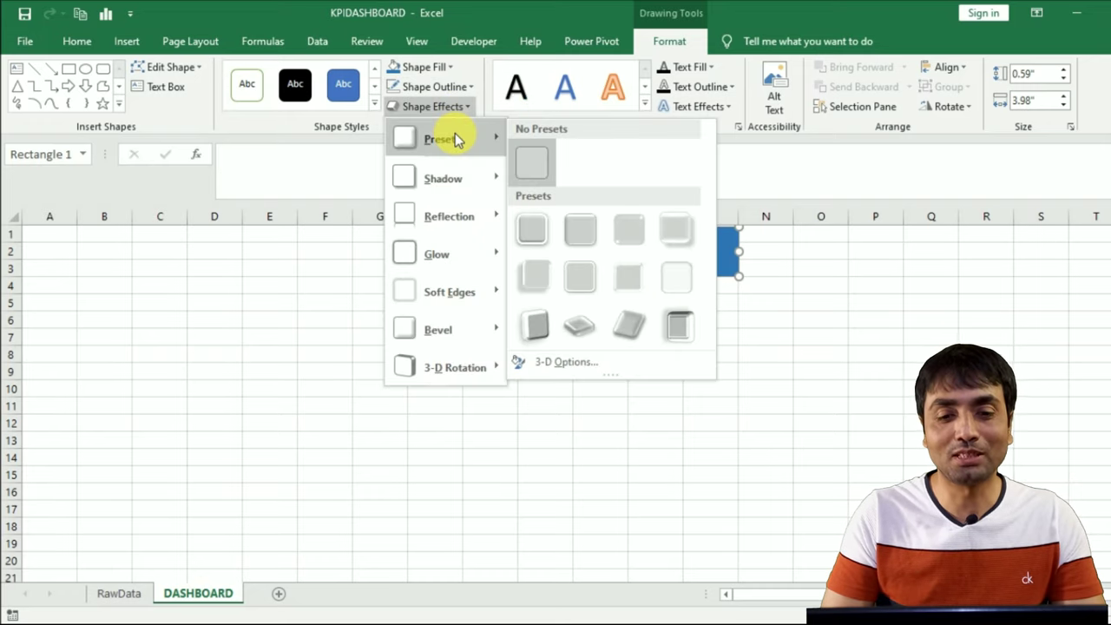
{"action": "left_click", "coordinate": [582, 237]}
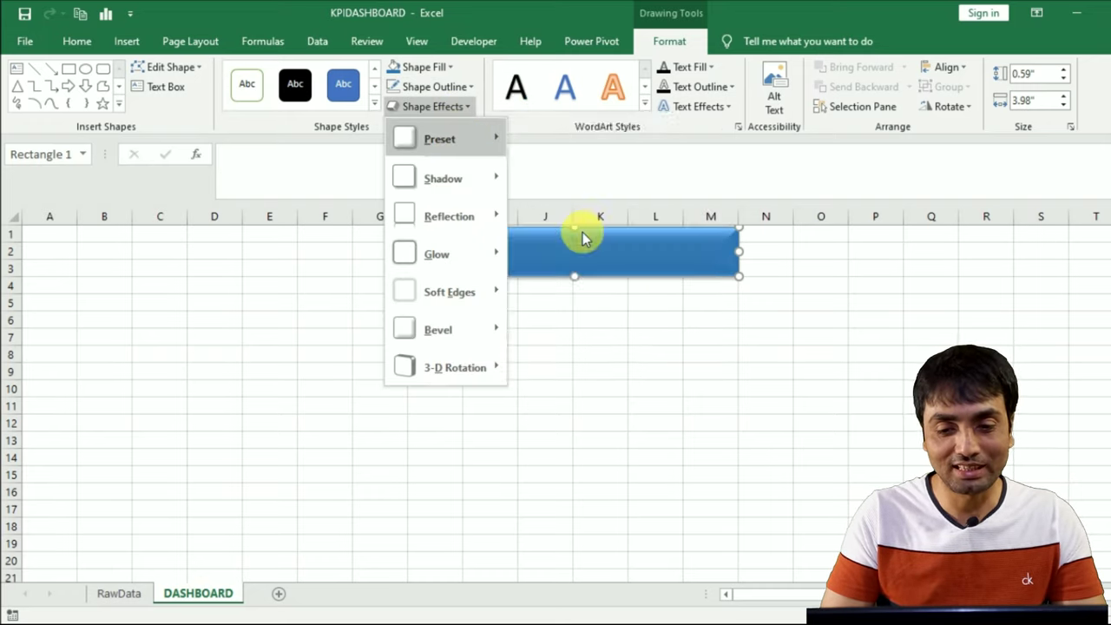
{"action": "key", "text": "Escape"}
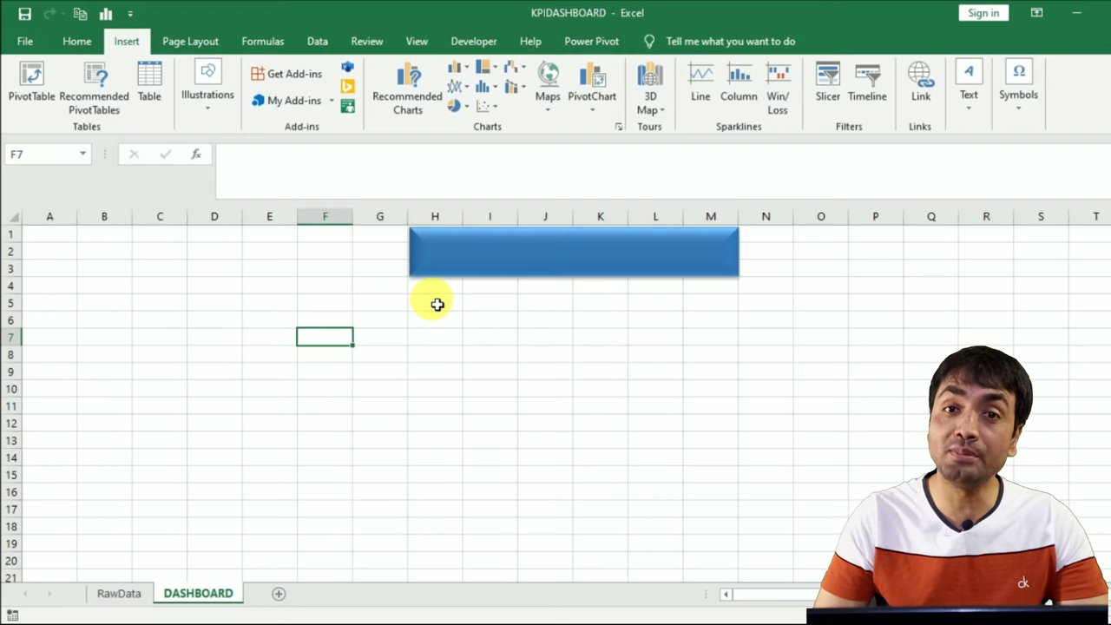
Step: Draw an option button in the blue banner, copy it, and label the buttons FINANCE, OPERATION and HR
{"action": "left_click", "coordinate": [476, 43]}
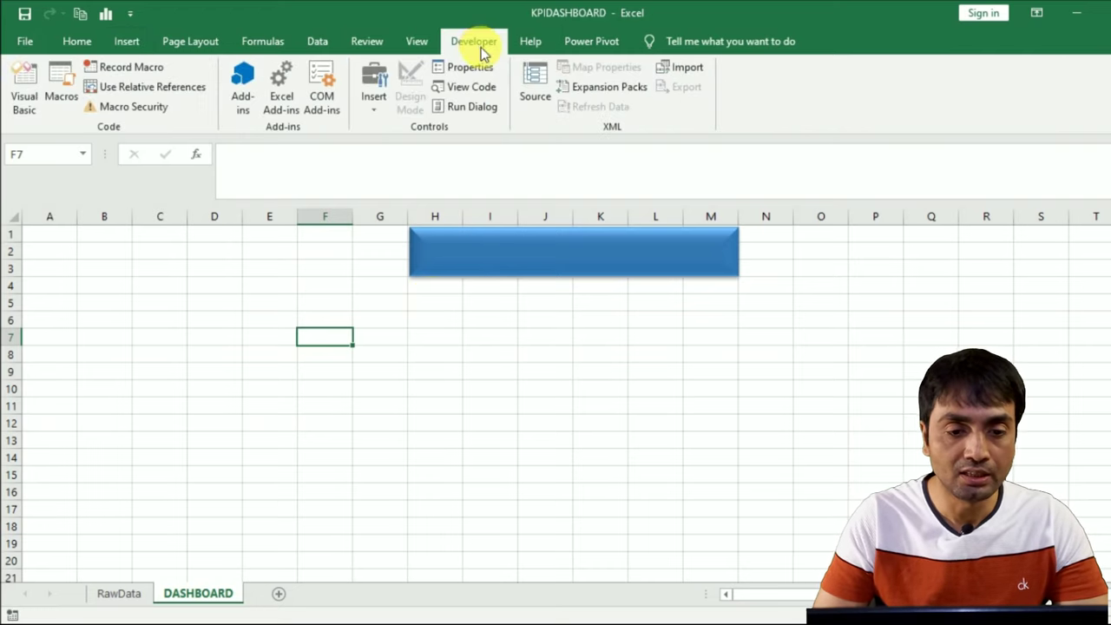
{"action": "left_click", "coordinate": [371, 106]}
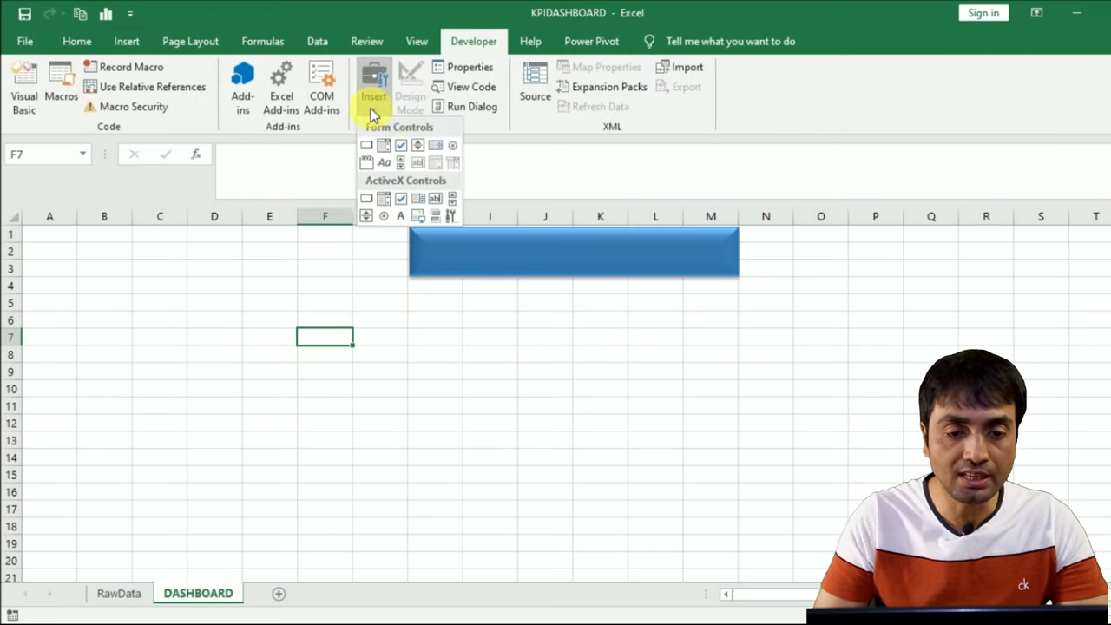
{"action": "left_click", "coordinate": [451, 149]}
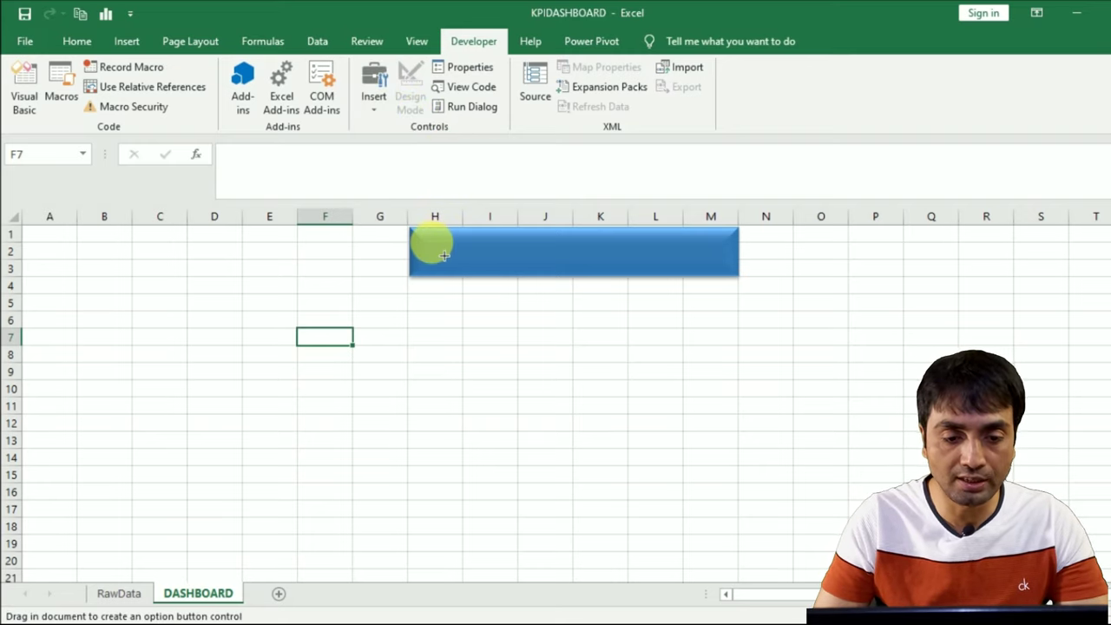
{"action": "mouse_move", "coordinate": [443, 256]}
{"action": "left_mouse_down"}
{"action": "mouse_move", "coordinate": [538, 273]}
{"action": "mouse_move", "coordinate": [510, 266]}
{"action": "left_mouse_up"}
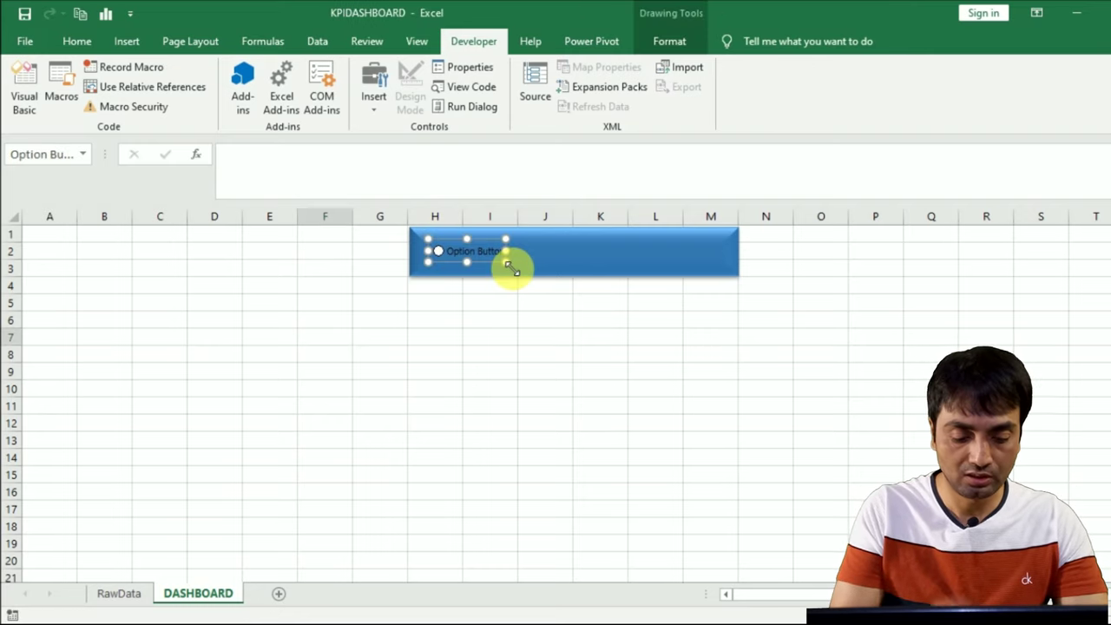
{"action": "left_click_drag", "start_coordinate": [510, 267], "coordinate": [529, 282]}
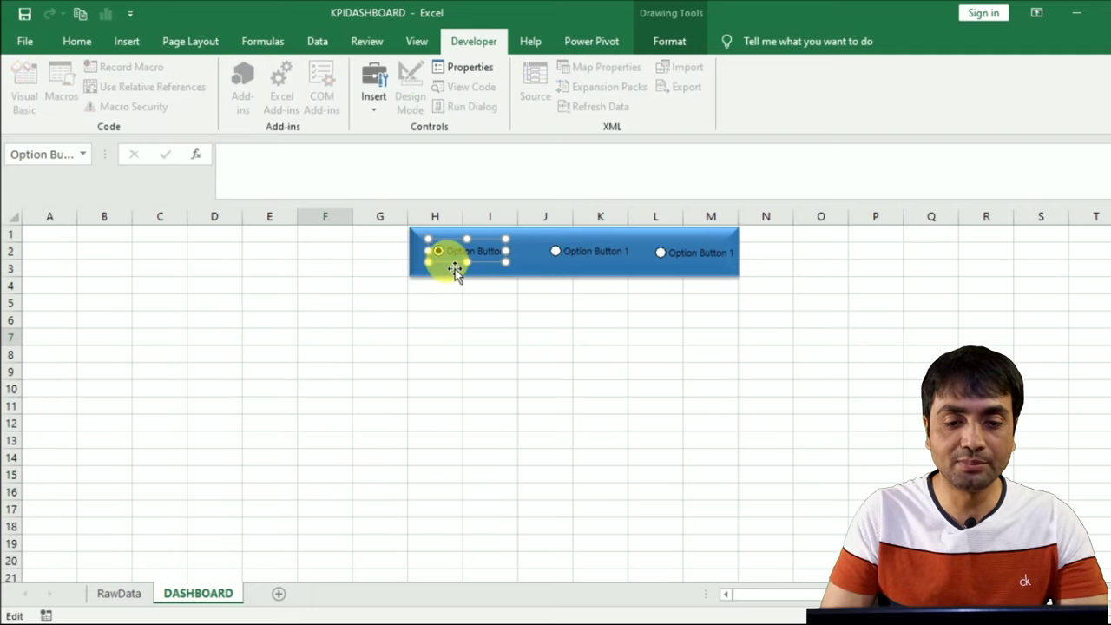
{"action": "double_click", "coordinate": [455, 269]}
{"action": "key", "text": "Delete"}
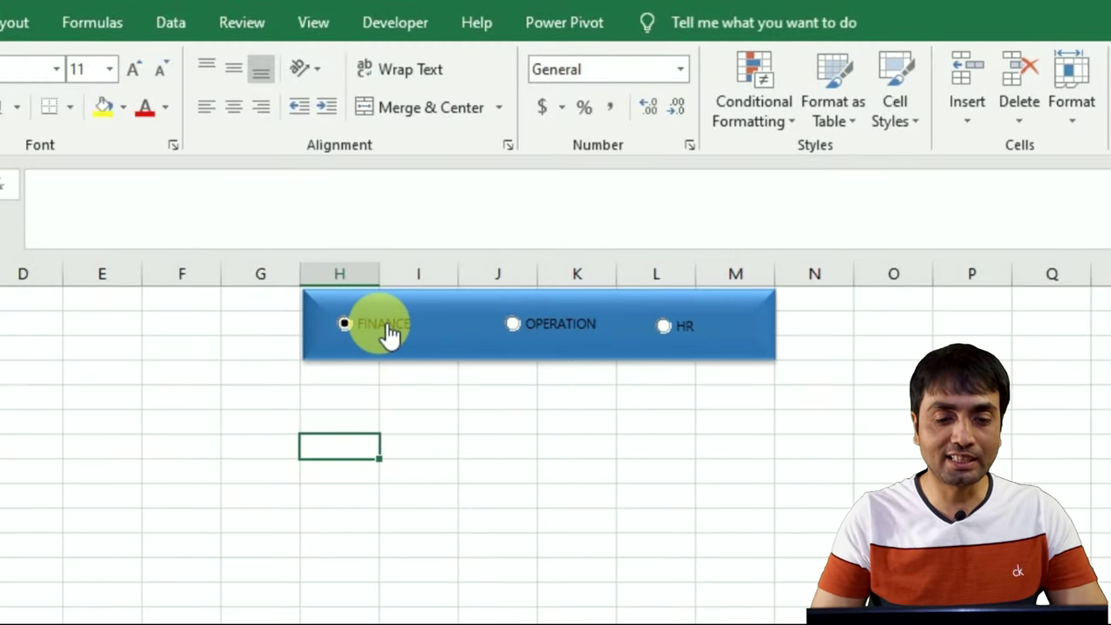
Step: Fill the FINANCE, OPERATION and HR option buttons yellow
{"action": "left_click", "coordinate": [389, 334], "text": "ctrl"}
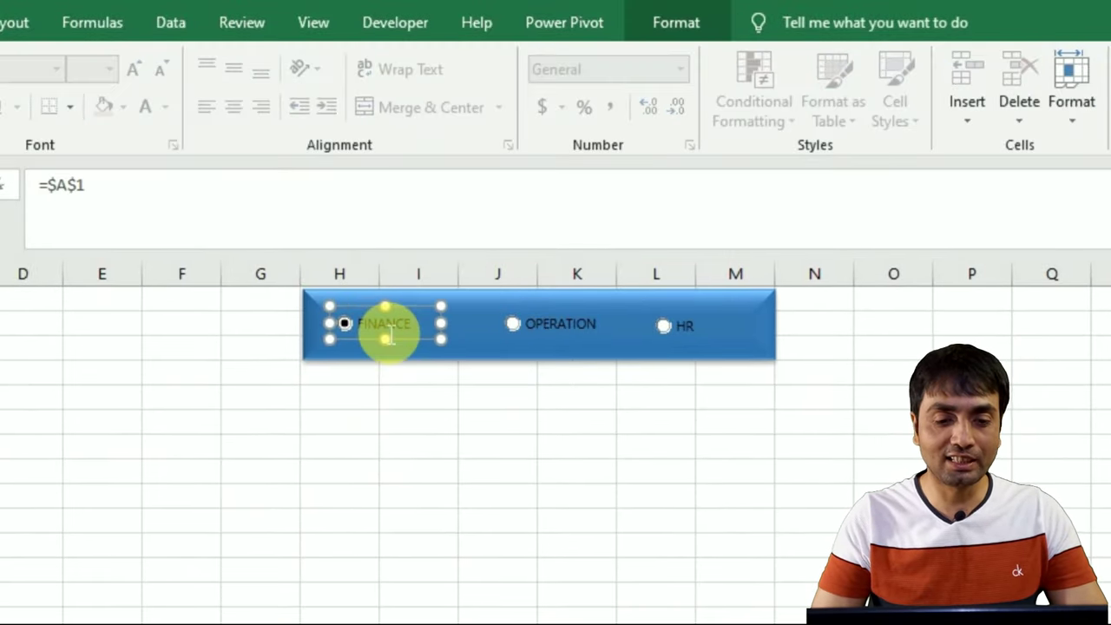
{"action": "left_click", "coordinate": [560, 328], "text": "ctrl"}
{"action": "left_click", "coordinate": [686, 334], "text": "ctrl"}
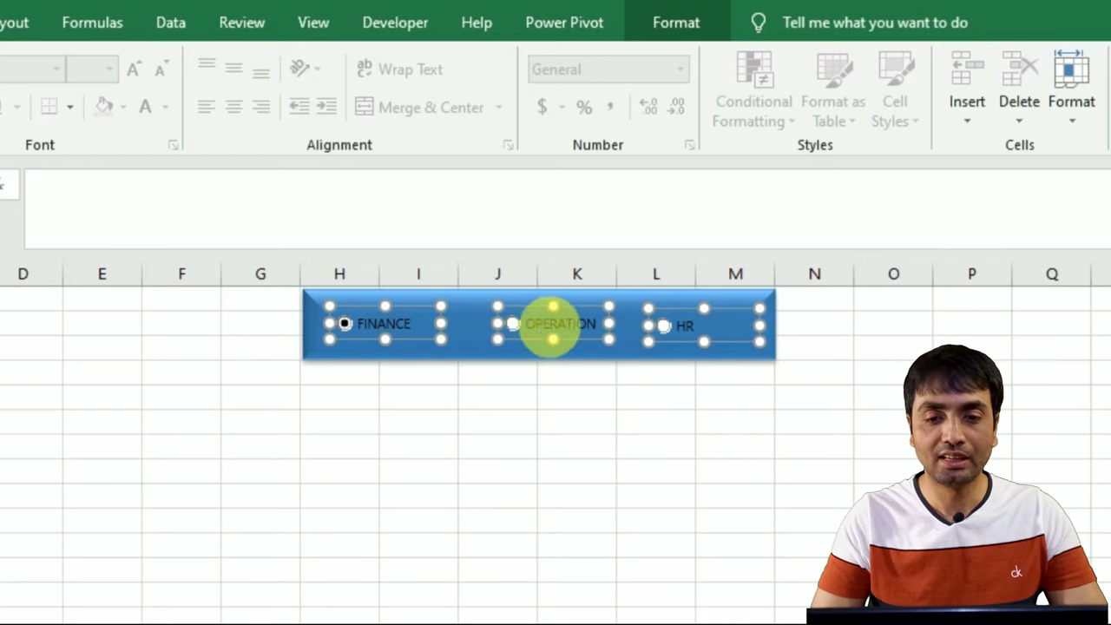
{"action": "left_click", "coordinate": [673, 23]}
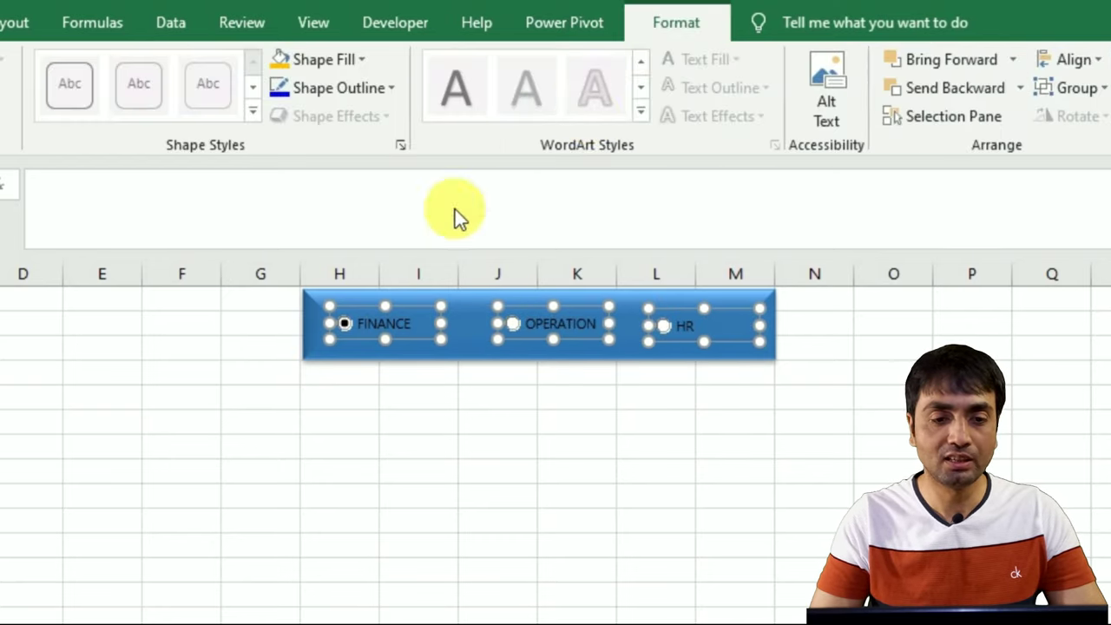
{"action": "left_click", "coordinate": [363, 60]}
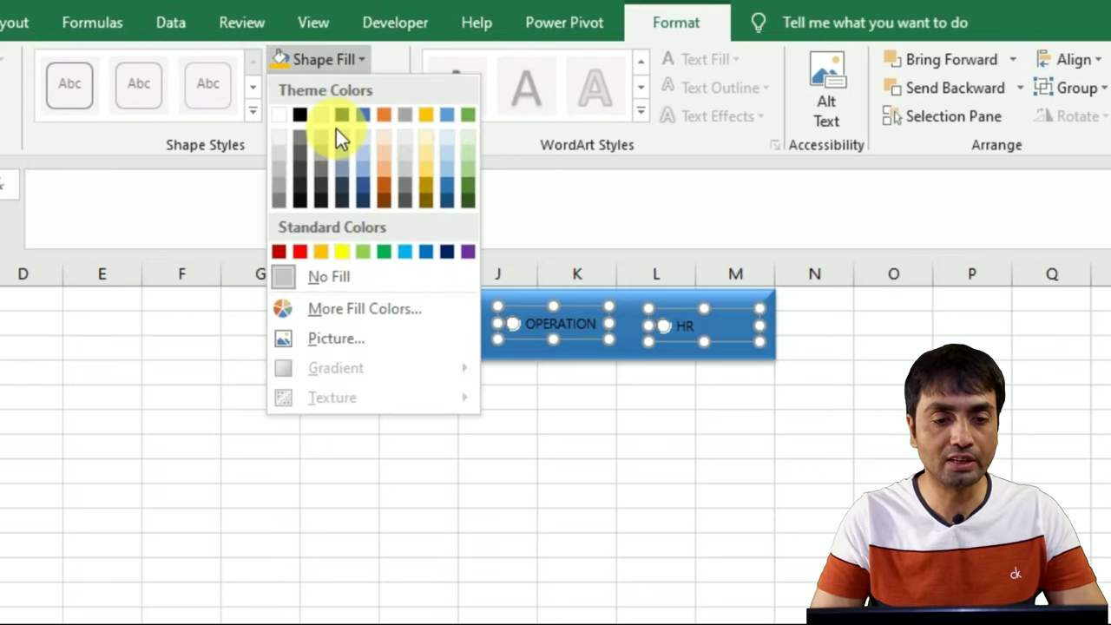
{"action": "left_click", "coordinate": [343, 251]}
{"action": "left_click", "coordinate": [468, 477]}
{"action": "left_click", "coordinate": [377, 429]}
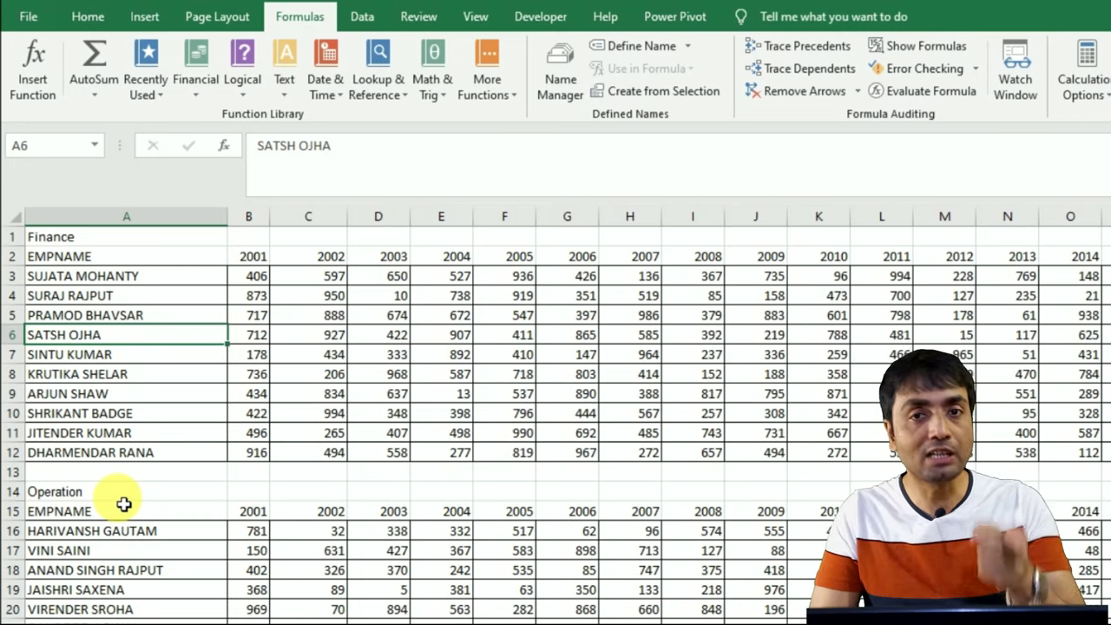
Step: Name the Finance employee list A3:A12 FINANCE and the Operation list A16:A25 OPERATION
{"action": "left_click", "coordinate": [76, 276]}
{"action": "key", "text": "ctrl+shift+Down"}
{"action": "left_click", "coordinate": [48, 153]}
{"action": "type", "text": "FINANCE"}
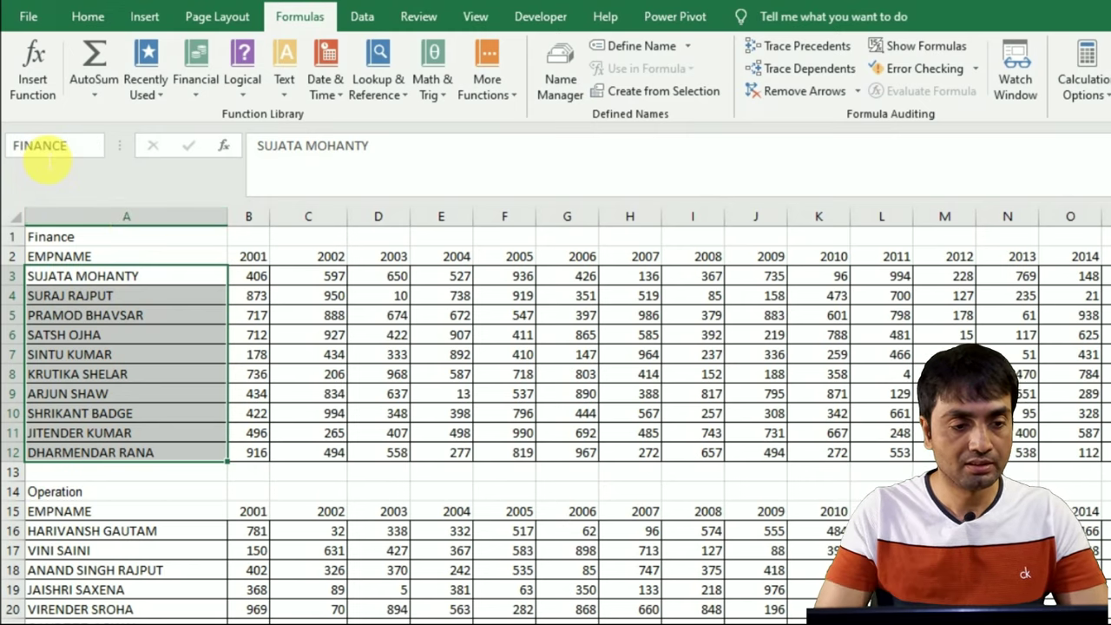
{"action": "key", "text": "Return"}
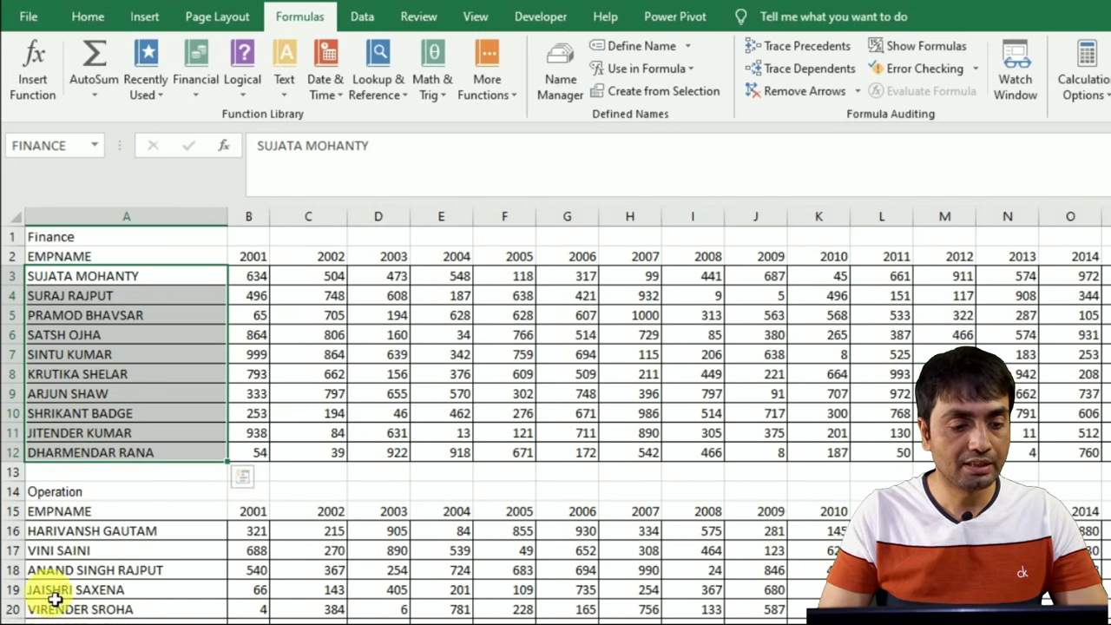
{"action": "left_click", "coordinate": [61, 531]}
{"action": "key", "text": "ctrl+shift+Down"}
{"action": "type", "text": "OPERATION"}
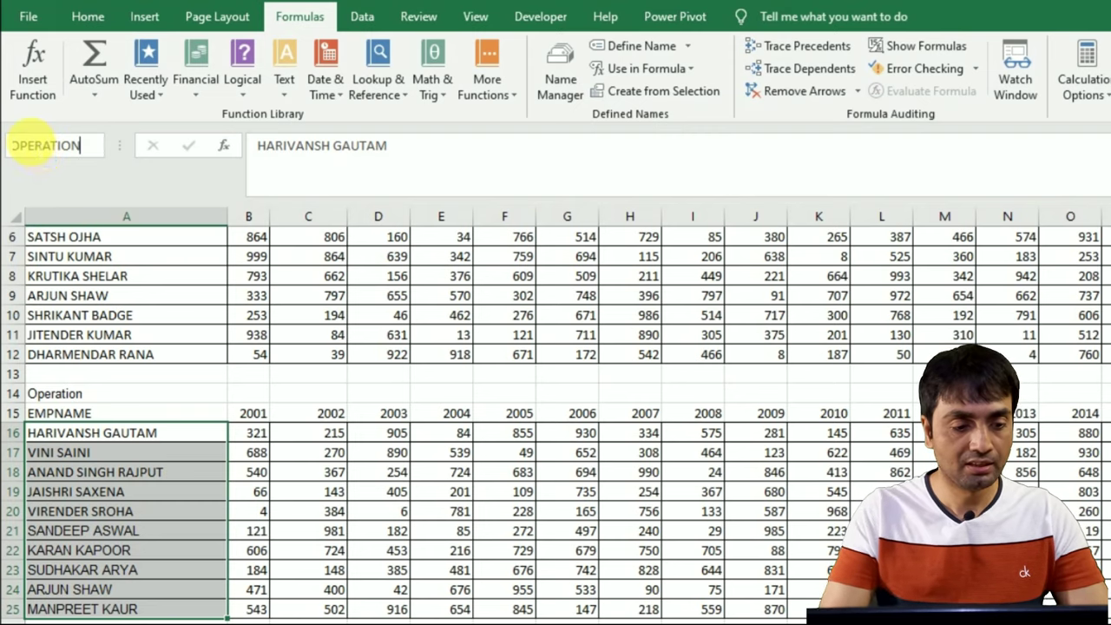
{"action": "key", "text": "Return"}
Step: Select the HR employee names below the Operation list
{"action": "key", "text": "Down"}
{"action": "key", "text": "Down"}
{"action": "key", "text": "Down"}
{"action": "key", "text": "Down"}
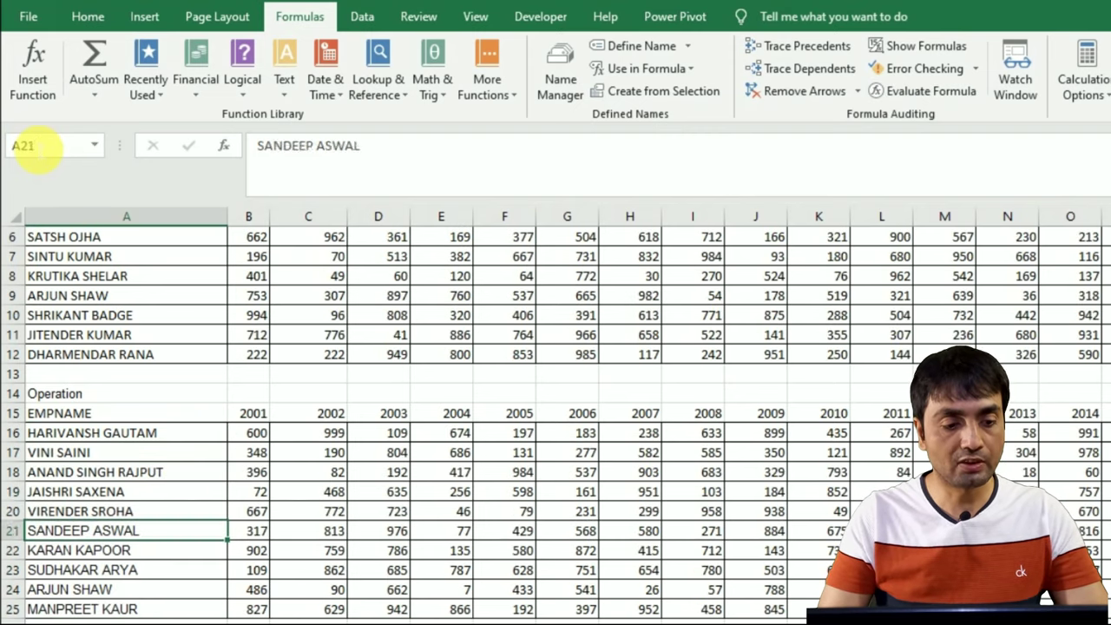
{"action": "key", "text": "Down"}
{"action": "key", "text": "Down"}
{"action": "key", "text": "Down"}
{"action": "key", "text": "Down"}
{"action": "key", "text": "Down"}
{"action": "key", "text": "Up"}
{"action": "key", "text": "Up"}
{"action": "key", "text": "Up"}
{"action": "key", "text": "Up"}
{"action": "key", "text": "Up"}
{"action": "key", "text": "Down"}
{"action": "key", "text": "shift+Down"}
{"action": "key", "text": "shift+Down"}
{"action": "key", "text": "shift+Down"}
{"action": "key", "text": "shift+Down"}
{"action": "key", "text": "shift+Down"}
{"action": "key", "text": "shift+Down"}
{"action": "key", "text": "shift+Down"}
{"action": "key", "text": "shift+Down"}
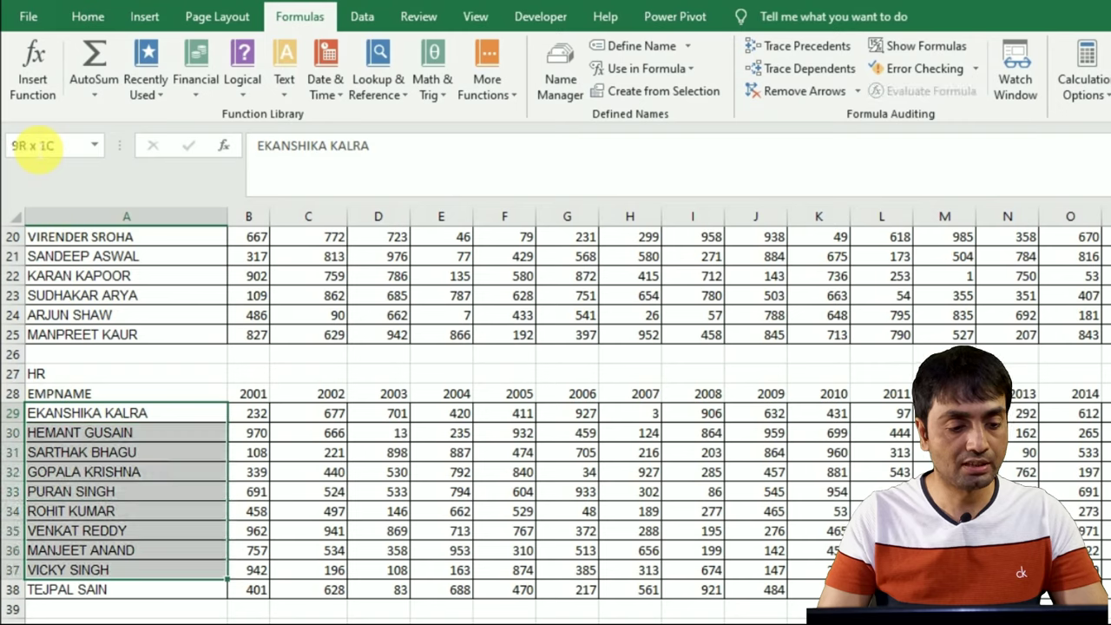
{"action": "key", "text": "shift+Down"}
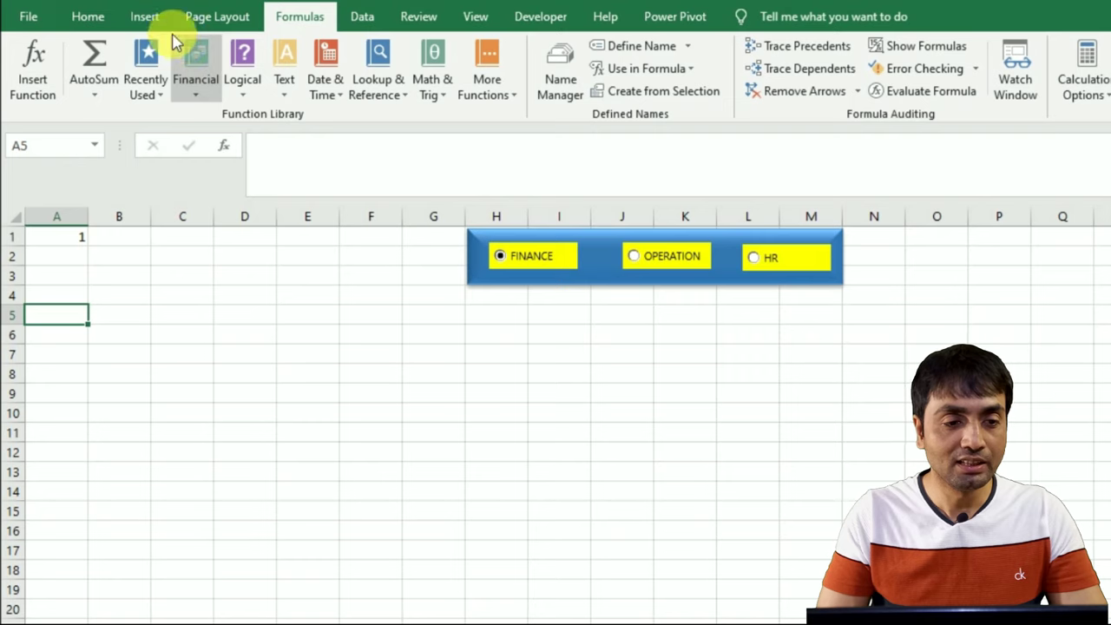
Step: Draw a green rectangle across H4:M6 below the option-button banner
{"action": "left_click", "coordinate": [144, 17]}
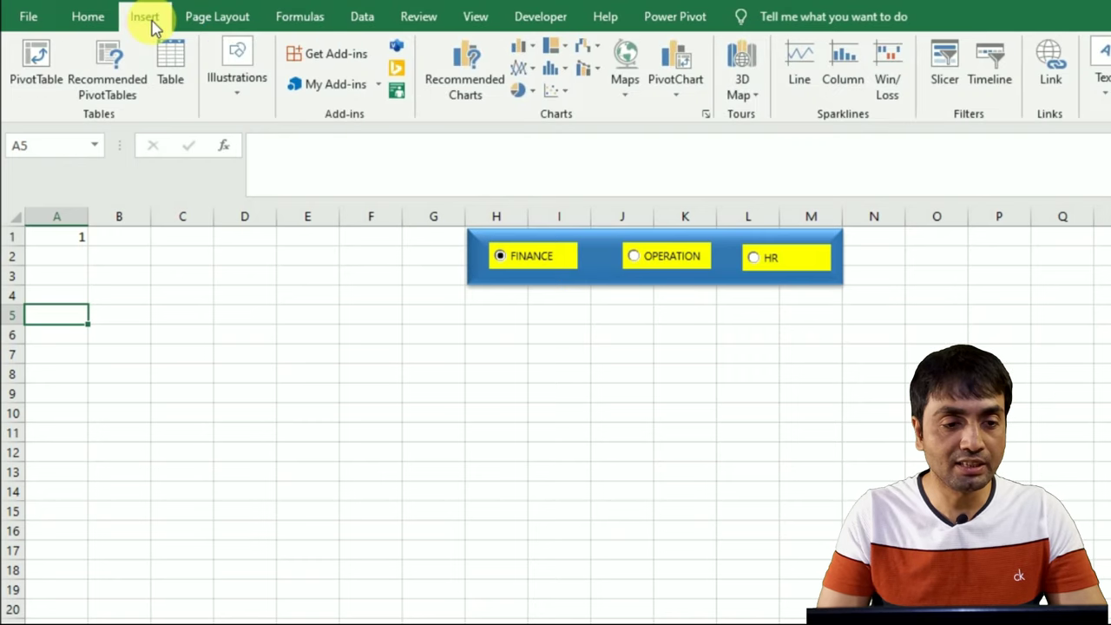
{"action": "left_click", "coordinate": [245, 97]}
{"action": "left_click", "coordinate": [272, 169]}
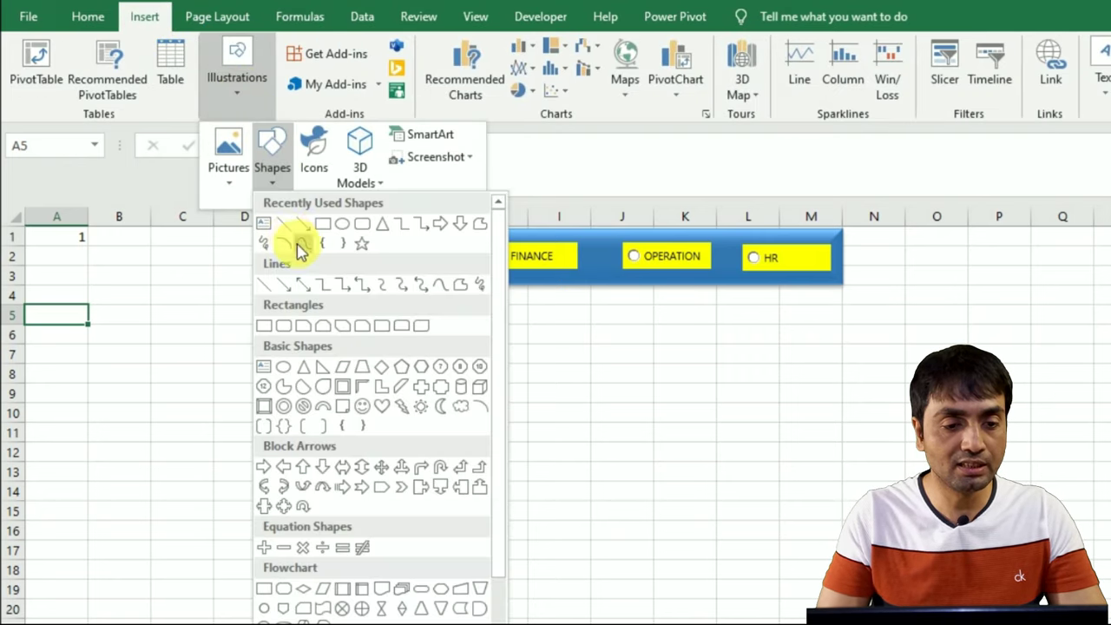
{"action": "left_click", "coordinate": [322, 224]}
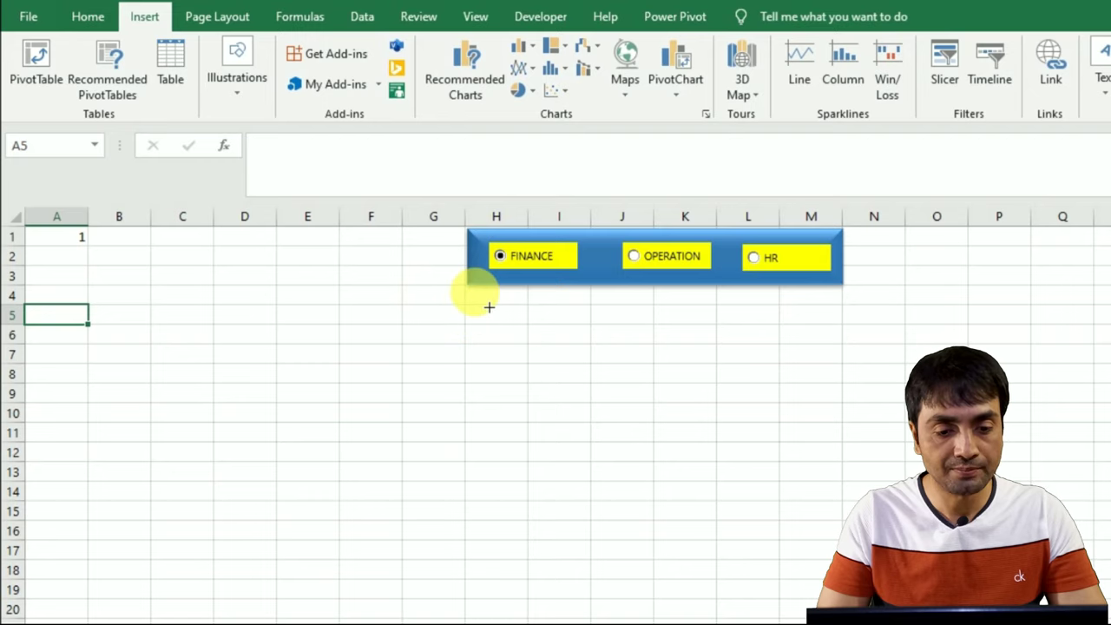
{"action": "left_click_drag", "start_coordinate": [469, 292], "coordinate": [842, 346]}
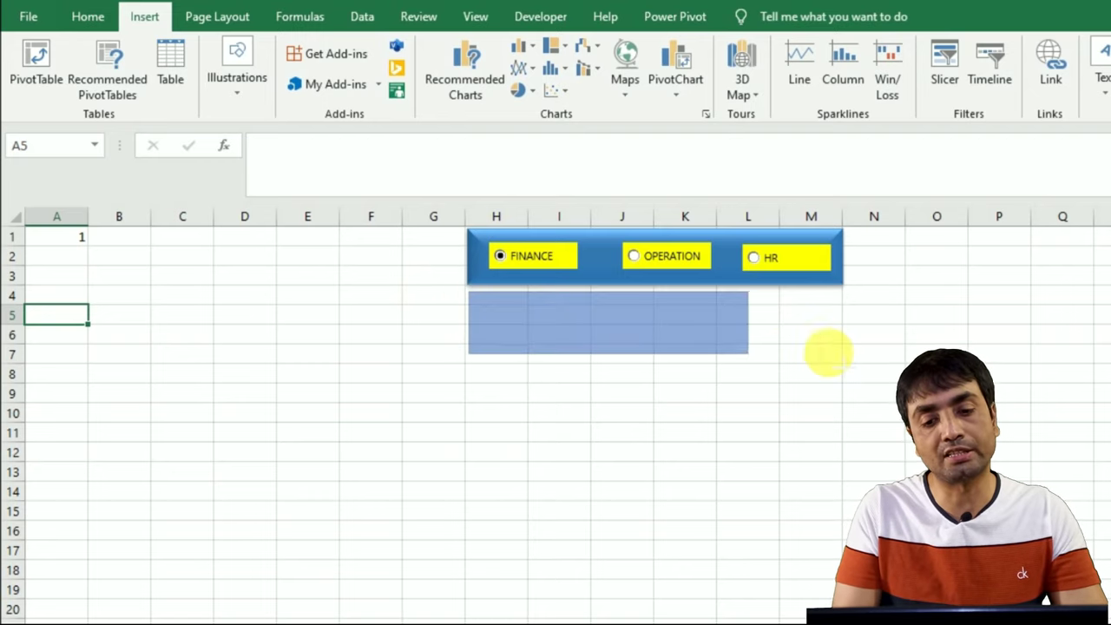
{"action": "left_click", "coordinate": [496, 392]}
Step: Add a bold 12-point EMPLOYEE NAME text box inside the green bar
{"action": "left_click", "coordinate": [146, 19]}
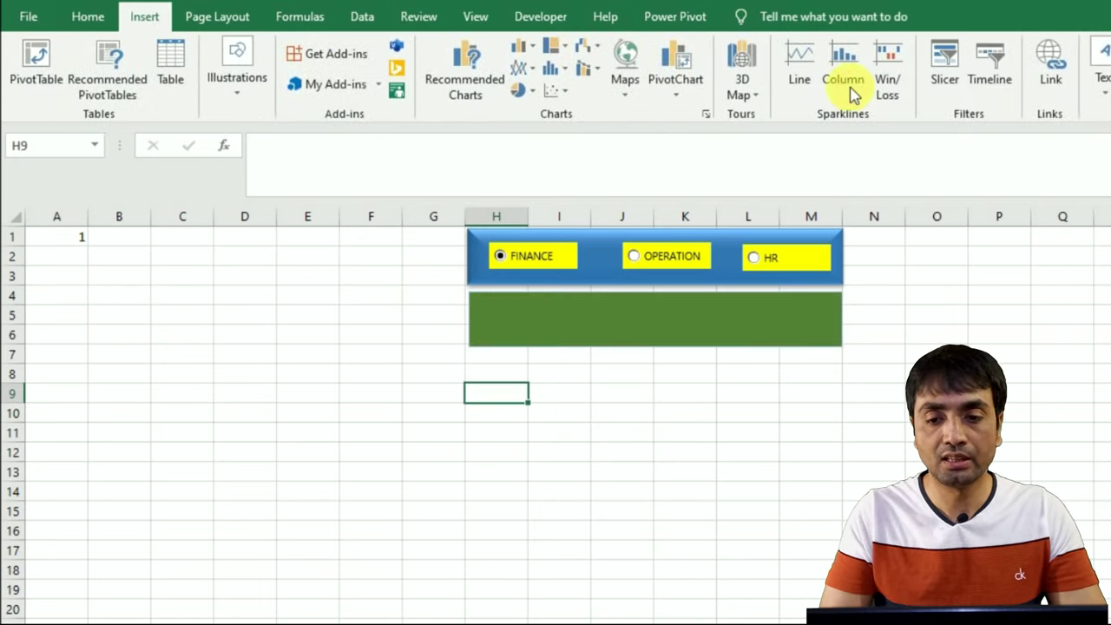
{"action": "left_click", "coordinate": [1104, 102]}
{"action": "left_click", "coordinate": [1100, 156]}
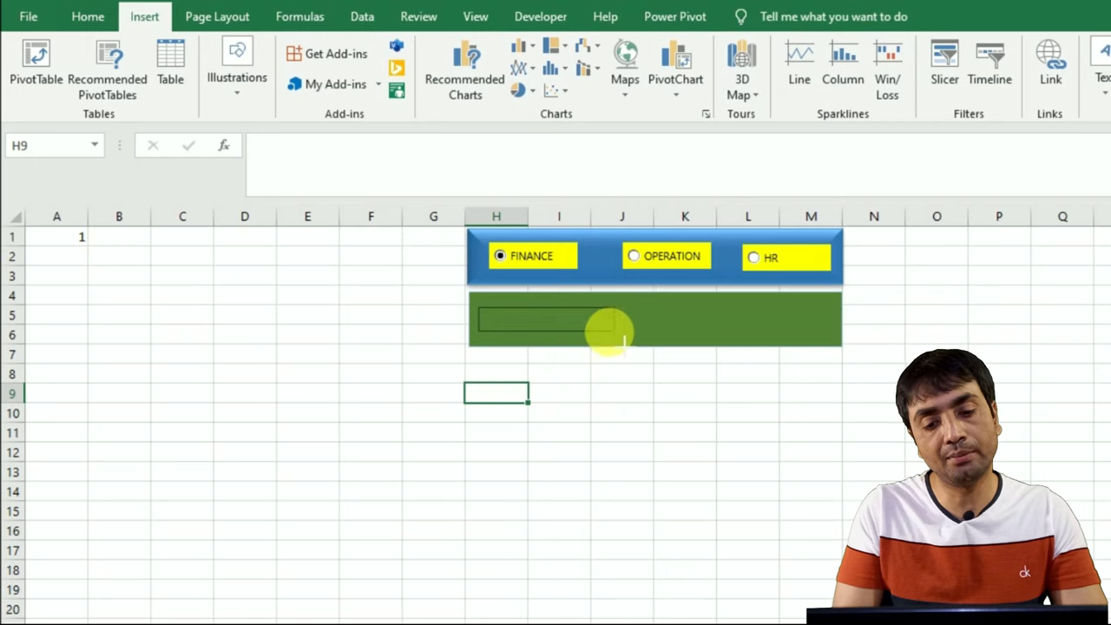
{"action": "left_click_drag", "start_coordinate": [626, 325], "coordinate": [607, 330]}
{"action": "type", "text": "EMPLOYEE NAME"}
{"action": "key", "text": "ctrl+b"}
{"action": "key", "text": "ctrl+shift+period"}
{"action": "left_click", "coordinate": [642, 434]}
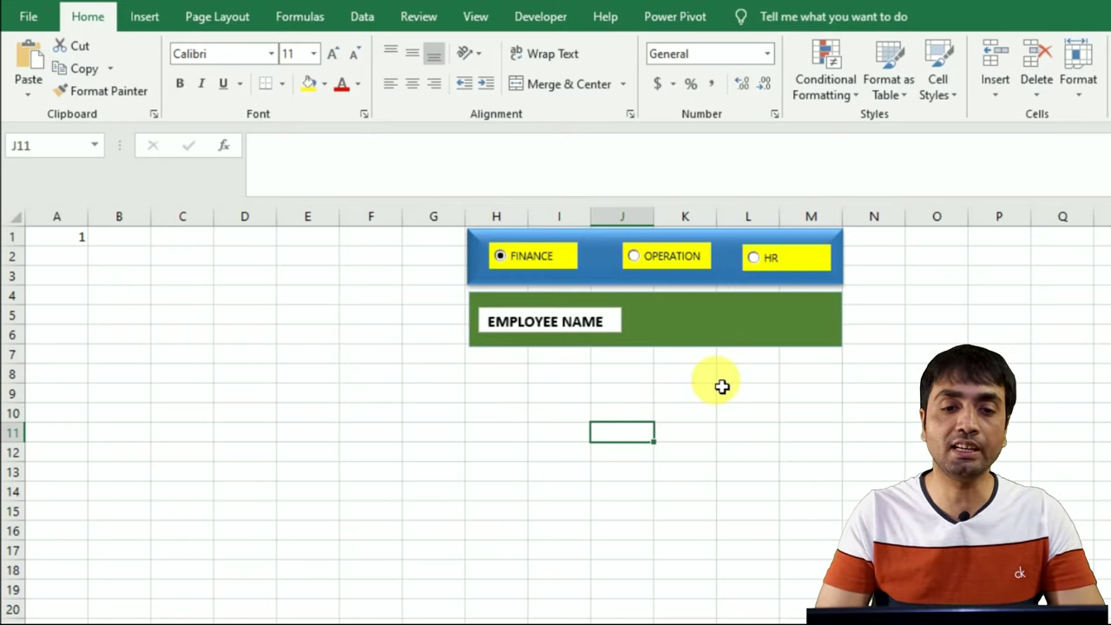
{"action": "left_click", "coordinate": [540, 16]}
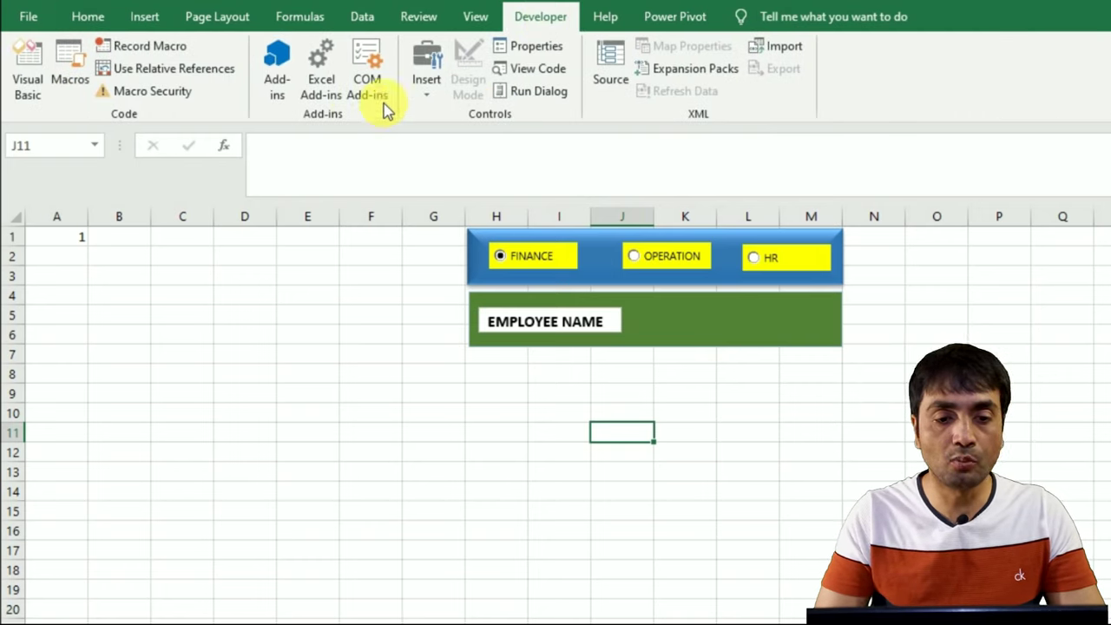
Step: Draw a form-control combo box right of the EMPLOYEE NAME label and check its empty list
{"action": "left_click", "coordinate": [426, 97]}
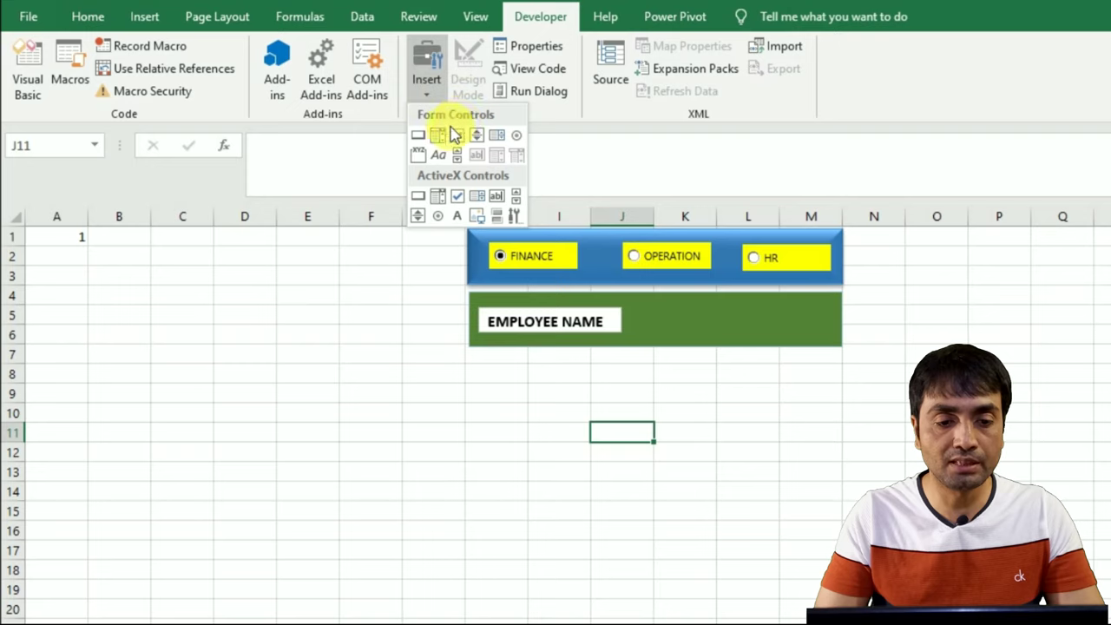
{"action": "left_click", "coordinate": [439, 136]}
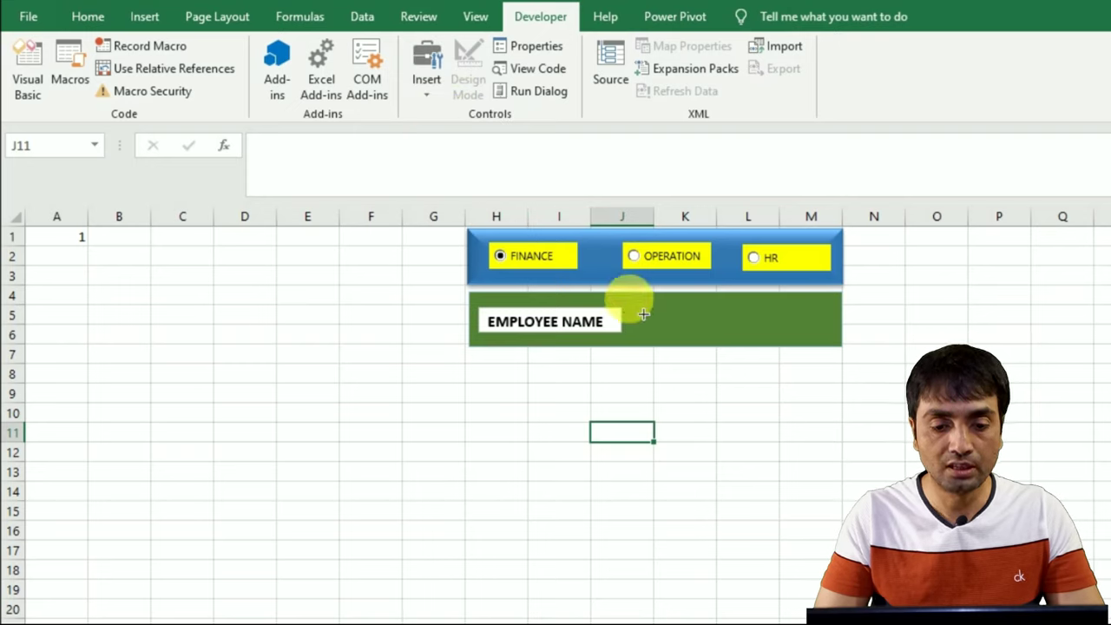
{"action": "mouse_move", "coordinate": [631, 309]}
{"action": "left_mouse_down"}
{"action": "mouse_move", "coordinate": [848, 348]}
{"action": "mouse_move", "coordinate": [838, 339]}
{"action": "left_mouse_up"}
{"action": "left_click", "coordinate": [685, 413]}
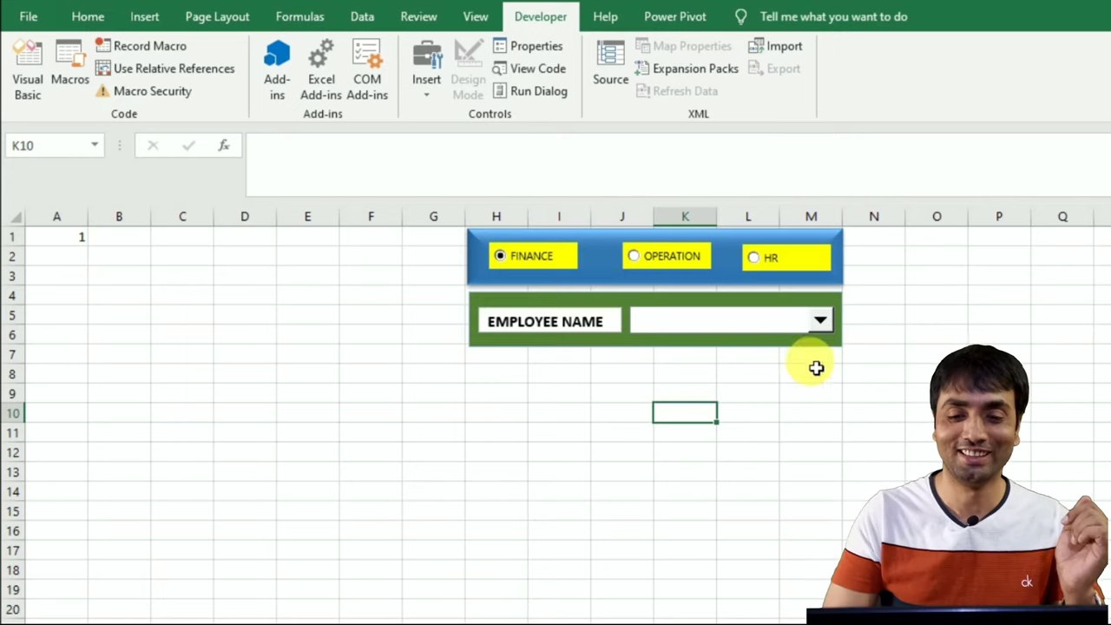
{"action": "left_click", "coordinate": [820, 323]}
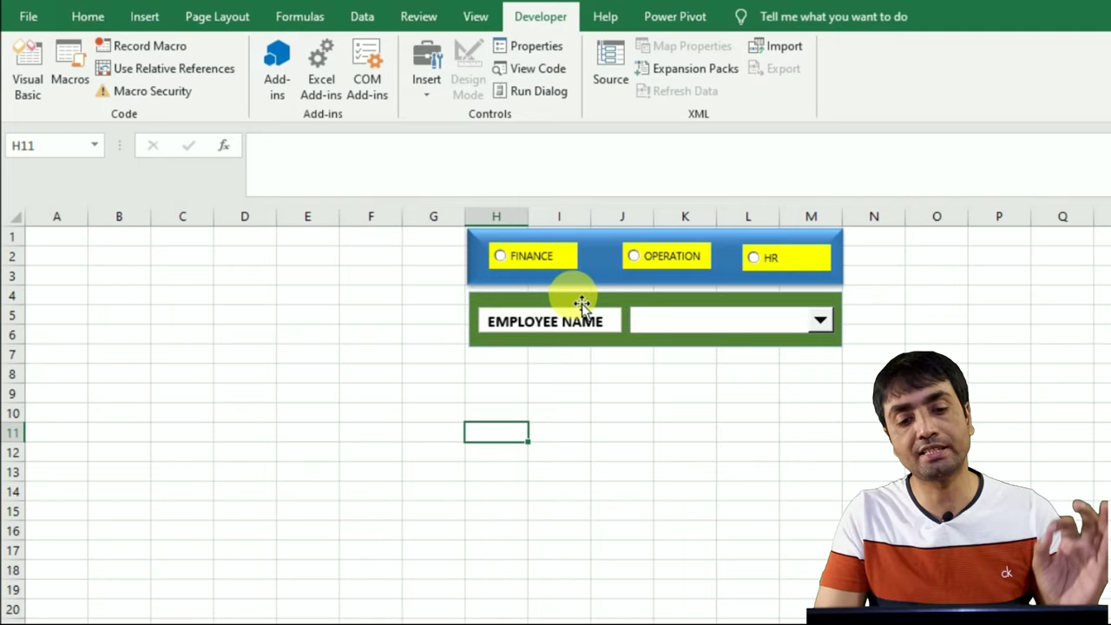
Step: Link the checked FINANCE option button to $A$1, then test OPERATION (2) and FINANCE (1)
{"action": "left_click", "coordinate": [536, 271]}
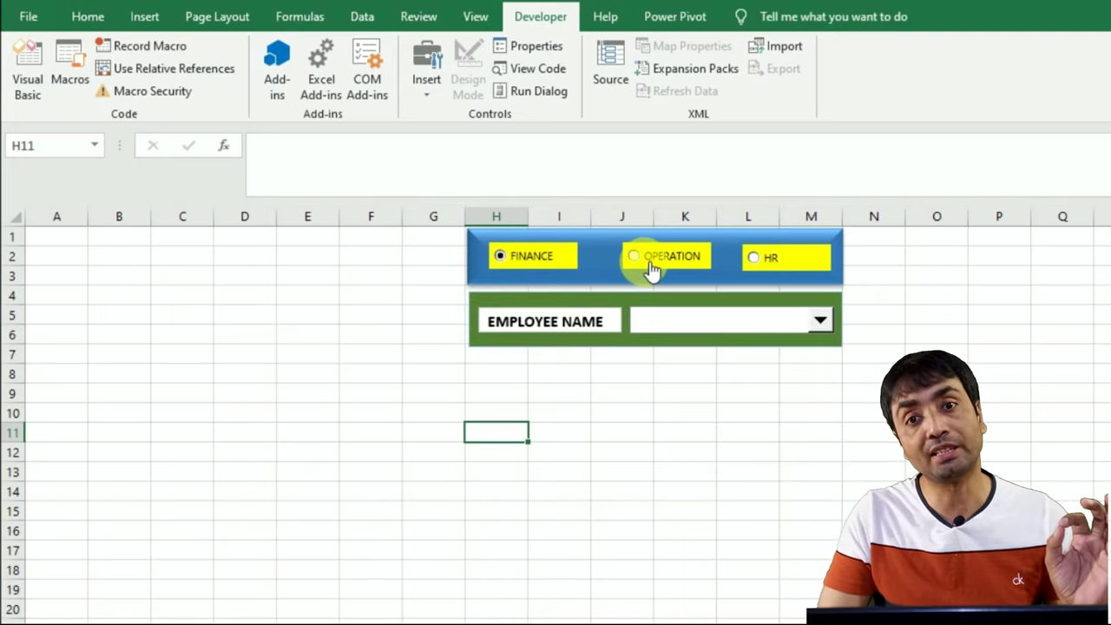
{"action": "left_click", "coordinate": [531, 254]}
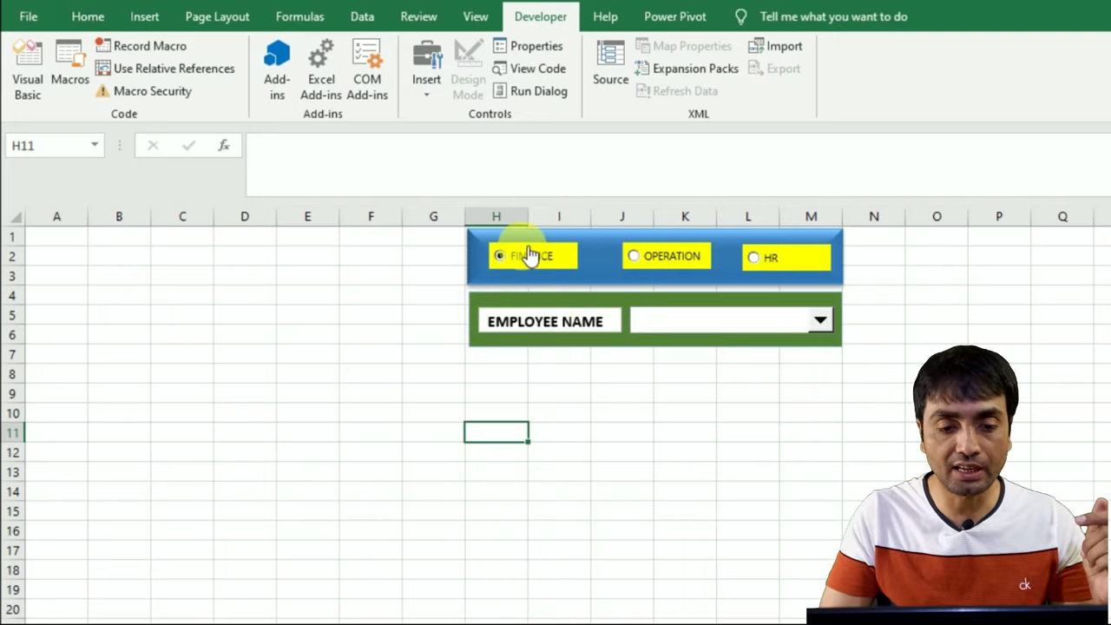
{"action": "right_click", "coordinate": [521, 257]}
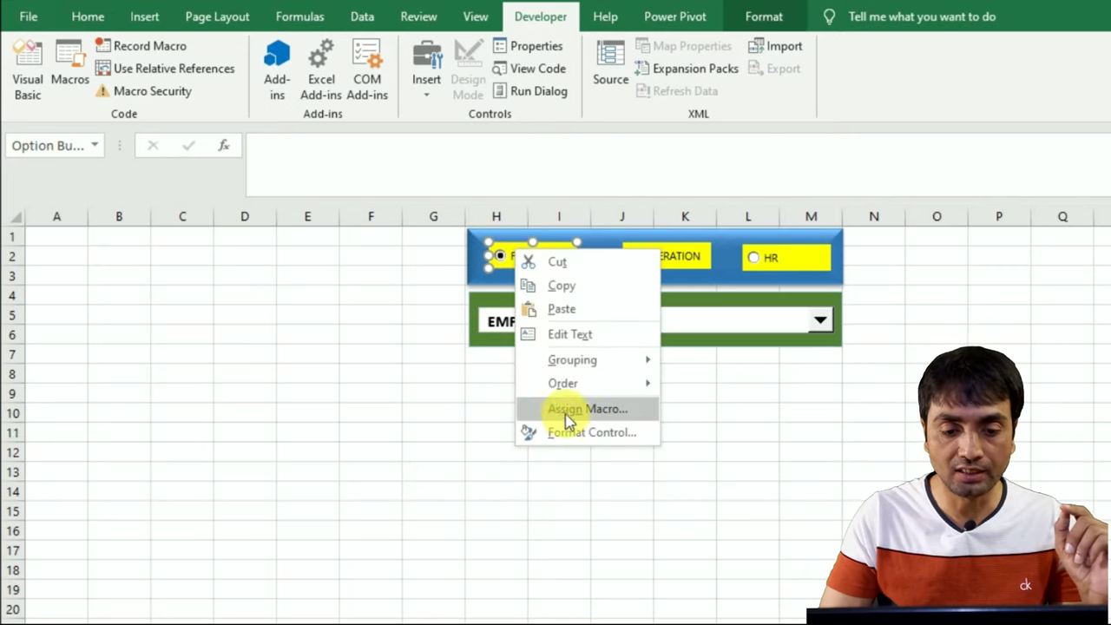
{"action": "left_click", "coordinate": [574, 433]}
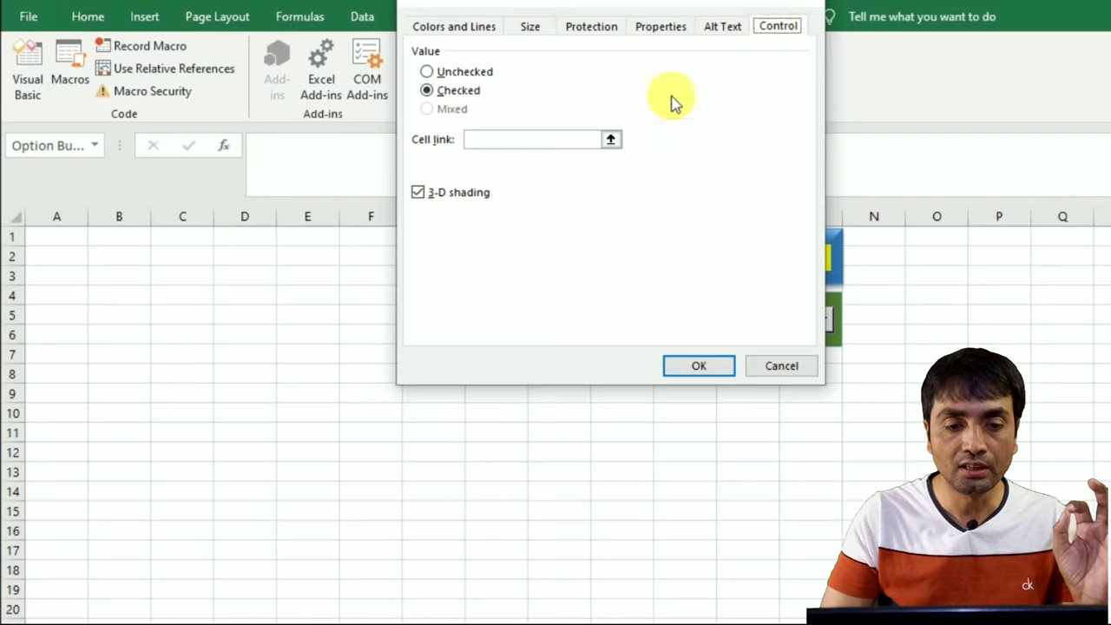
{"action": "left_click", "coordinate": [449, 92]}
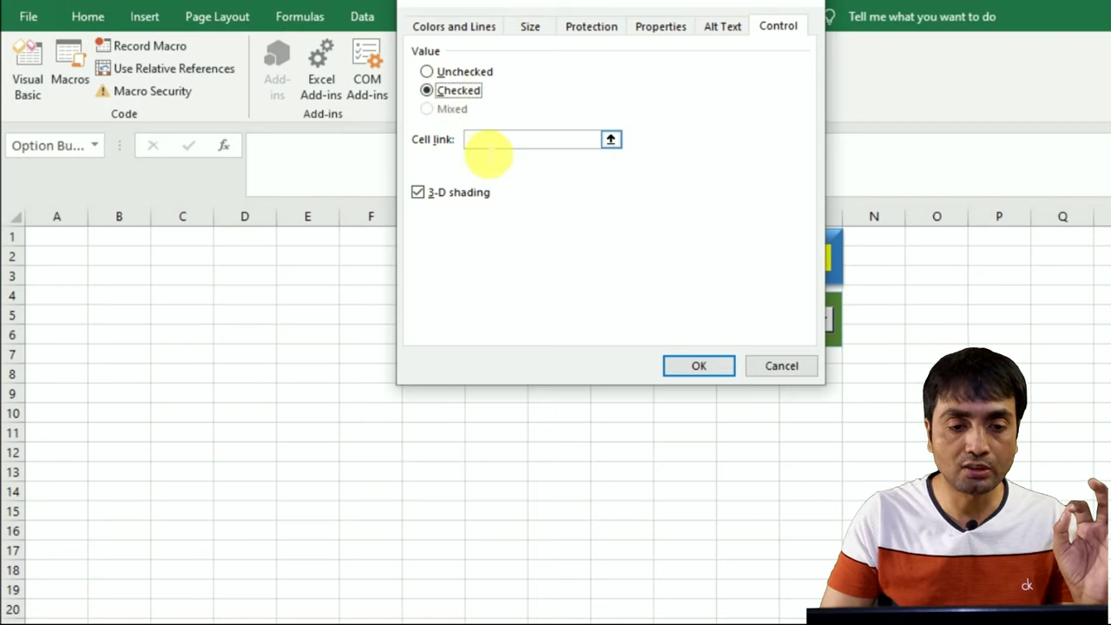
{"action": "left_click", "coordinate": [486, 143]}
{"action": "left_click", "coordinate": [61, 245]}
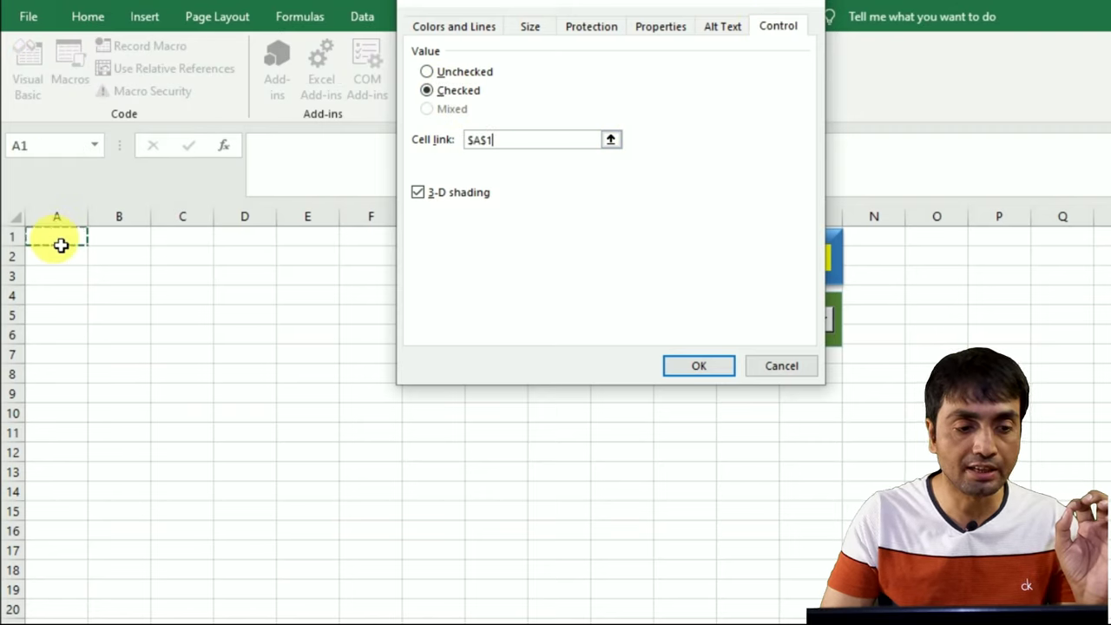
{"action": "left_click", "coordinate": [695, 368]}
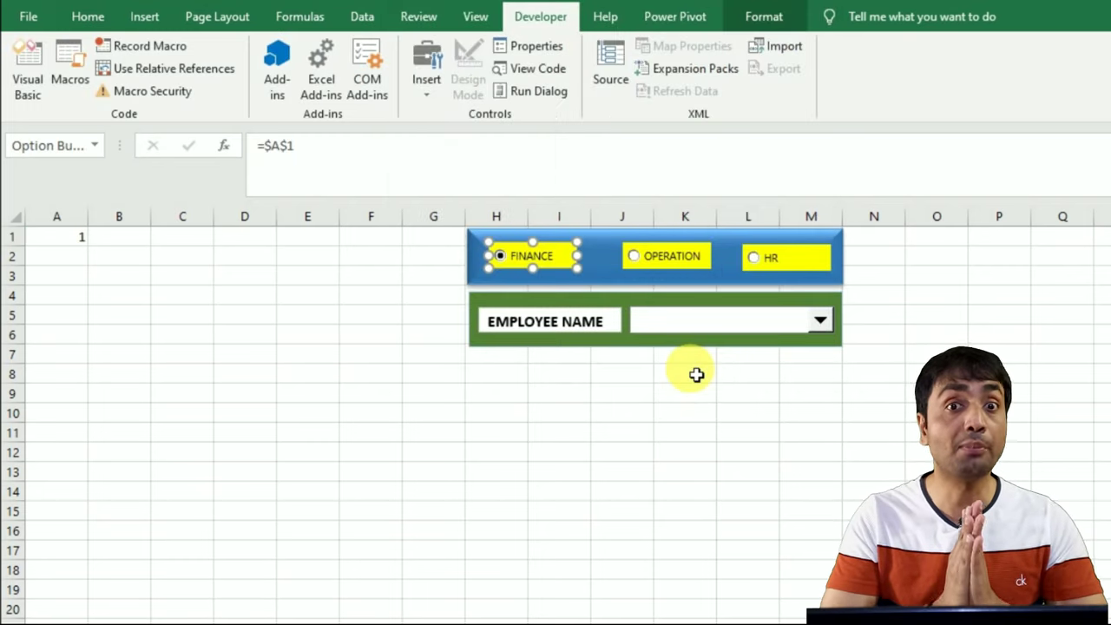
{"action": "left_click", "coordinate": [538, 376]}
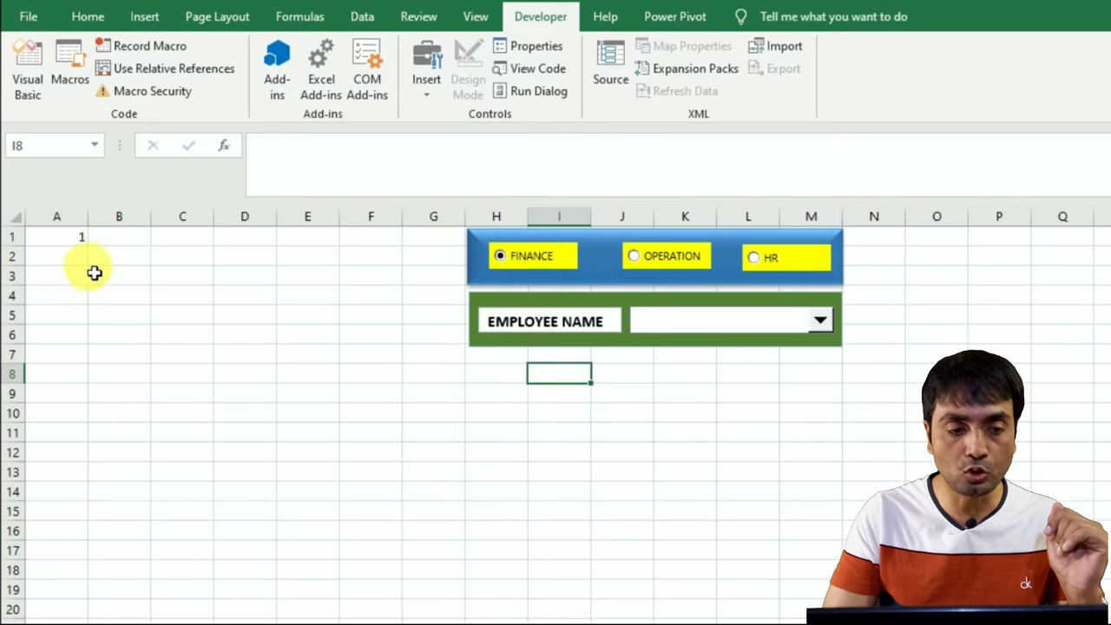
{"action": "left_click", "coordinate": [673, 259]}
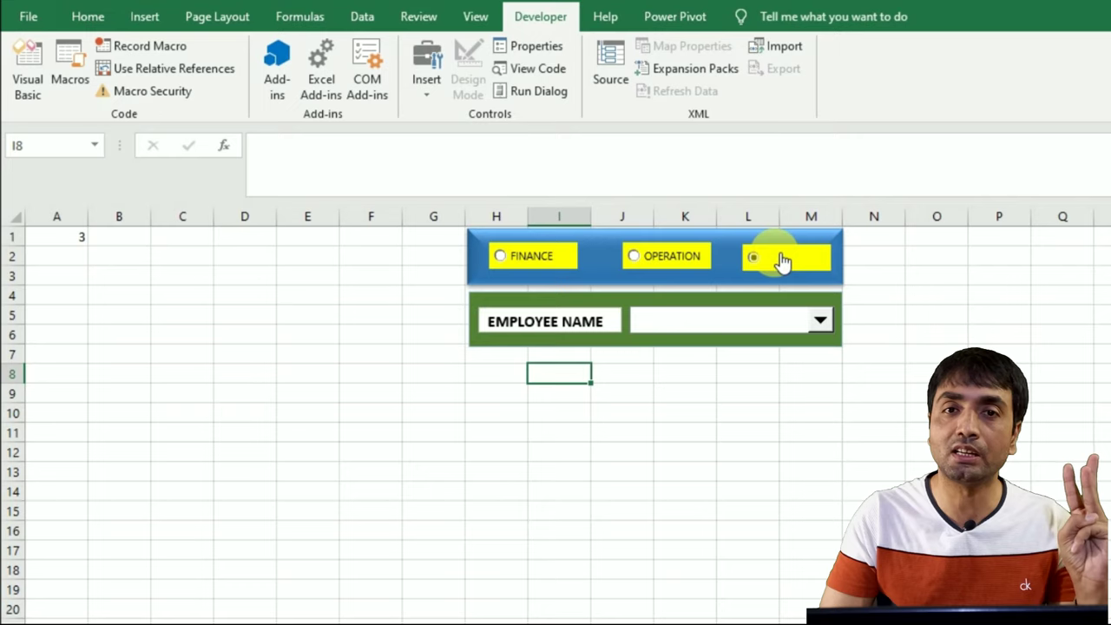
{"action": "left_click", "coordinate": [512, 266]}
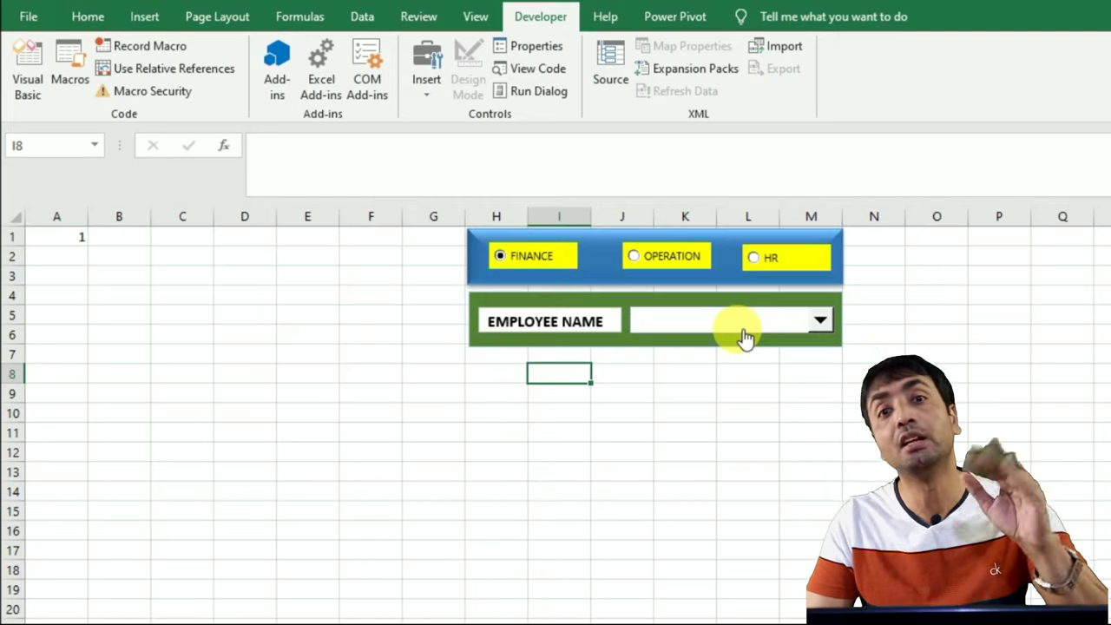
Step: Enter =CHOOSE($A$1,FINANCE,OPERATION,HR) in H9, returning the first Finance employee's name
{"action": "left_click", "coordinate": [500, 398]}
{"action": "type", "text": "="}
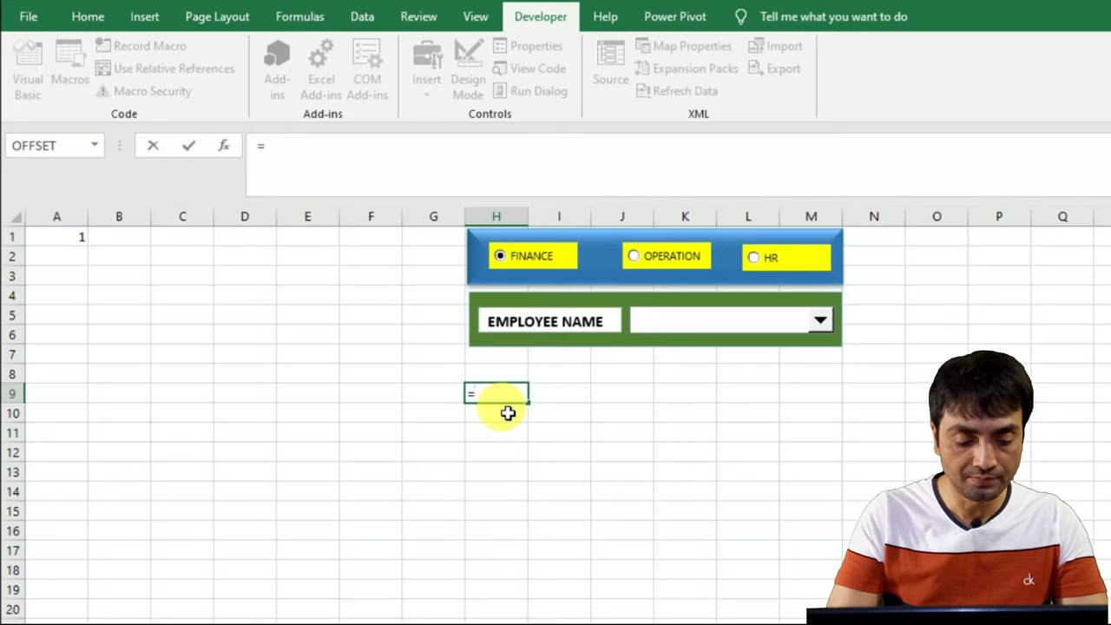
{"action": "type", "text": "CHOOSE("}
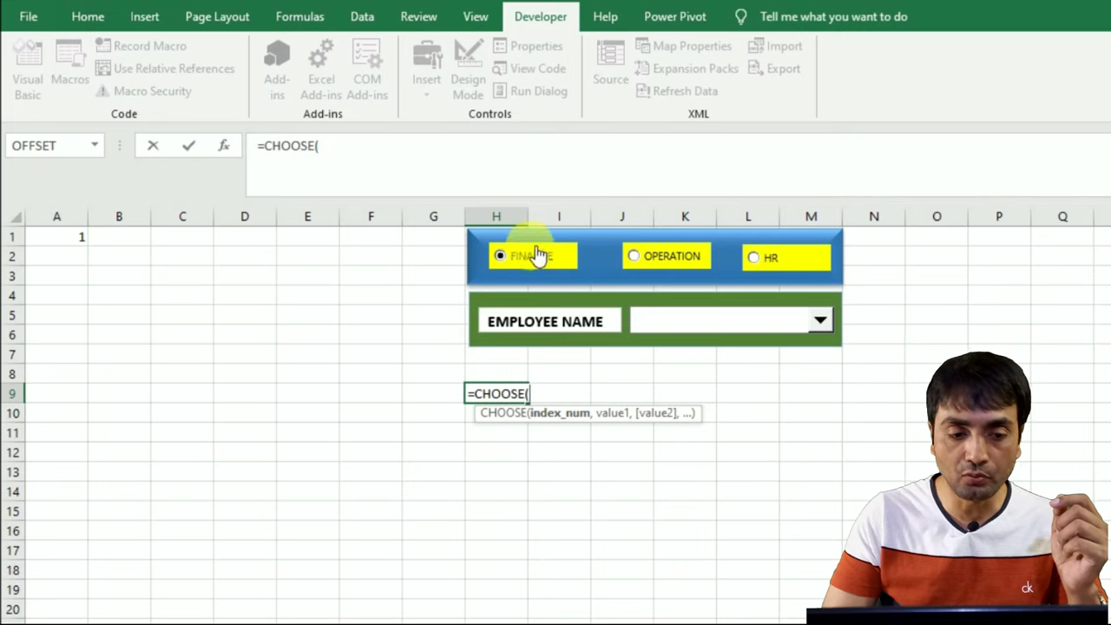
{"action": "left_click", "coordinate": [62, 245]}
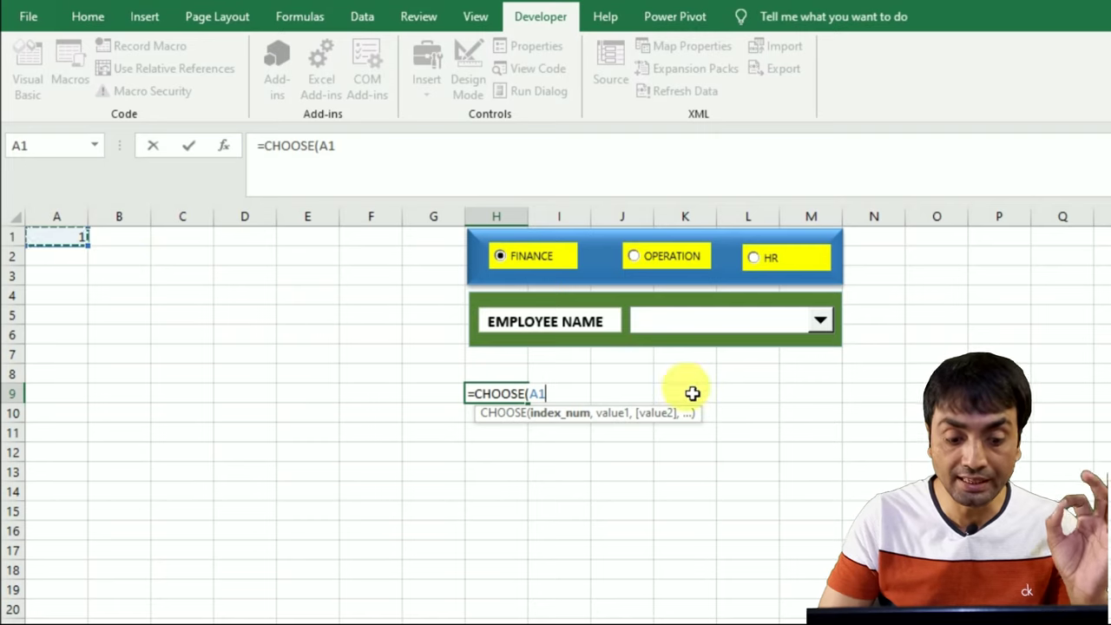
{"action": "type", "text": "$A$1,"}
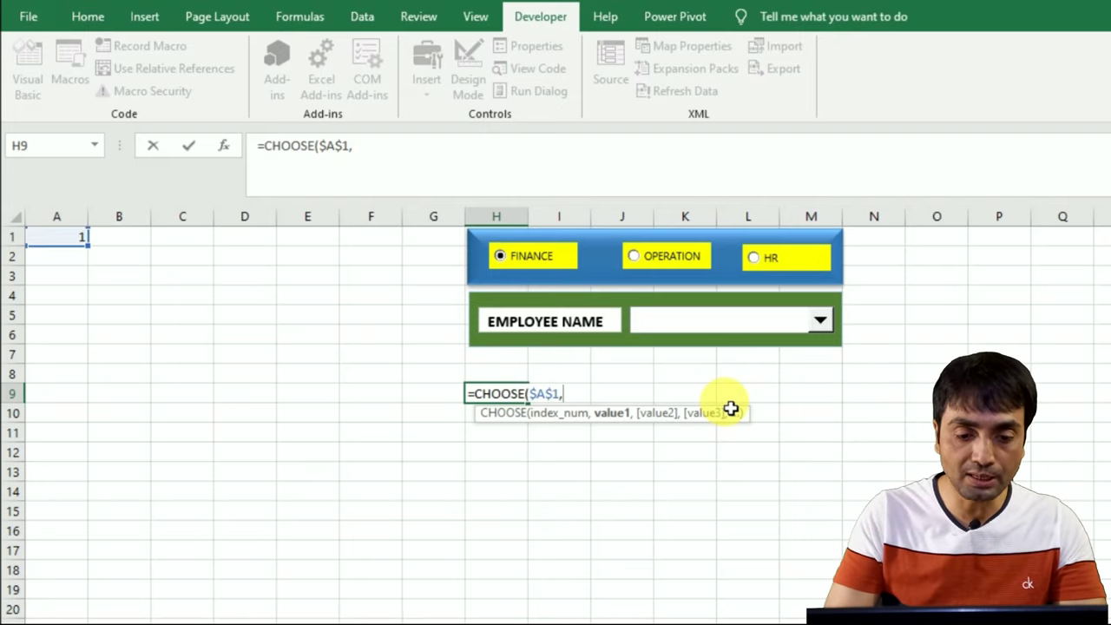
{"action": "type", "text": "FIN"}
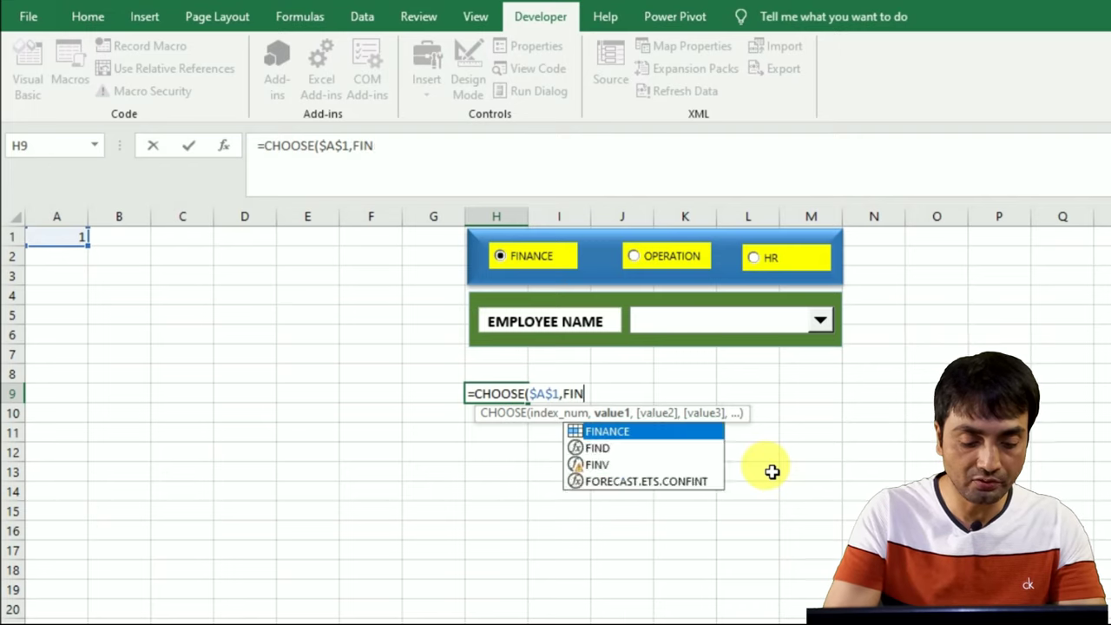
{"action": "type", "text": "ANCE"}
{"action": "key", "text": "Escape"}
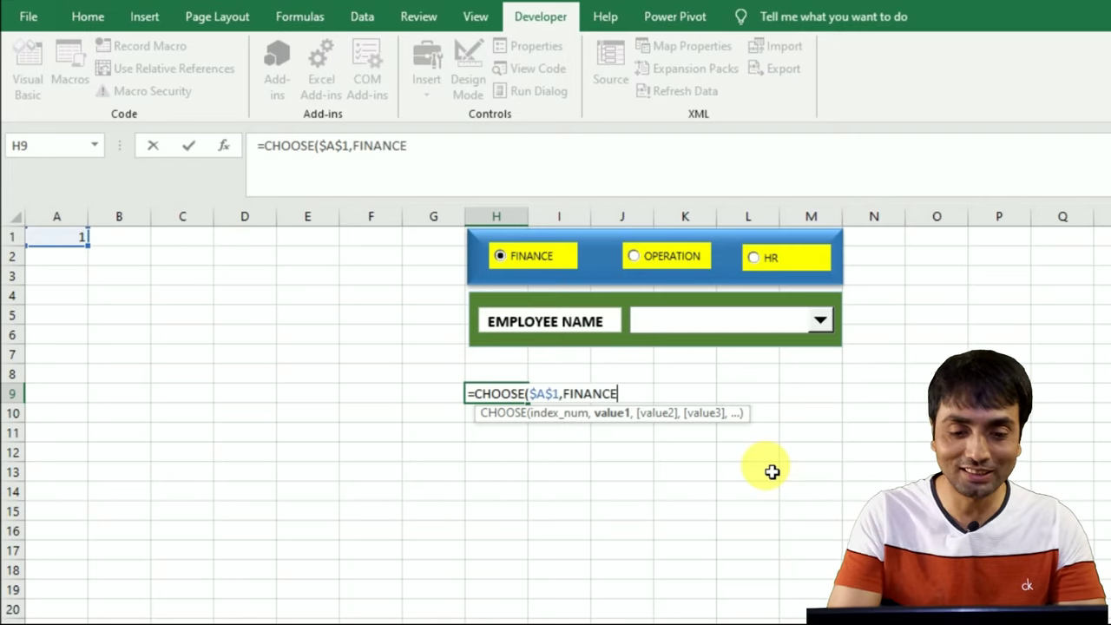
{"action": "type", "text": ",OP"}
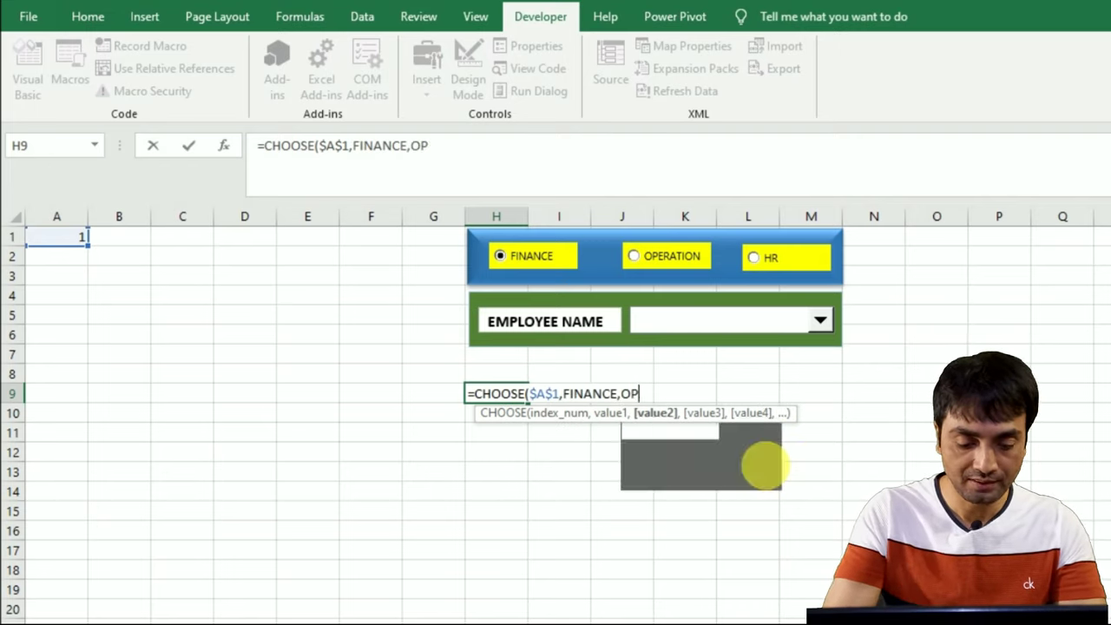
{"action": "type", "text": "ERATION"}
{"action": "key", "text": "Escape"}
{"action": "type", "text": ",HR"}
{"action": "key", "text": "Escape"}
{"action": "type", "text": ")"}
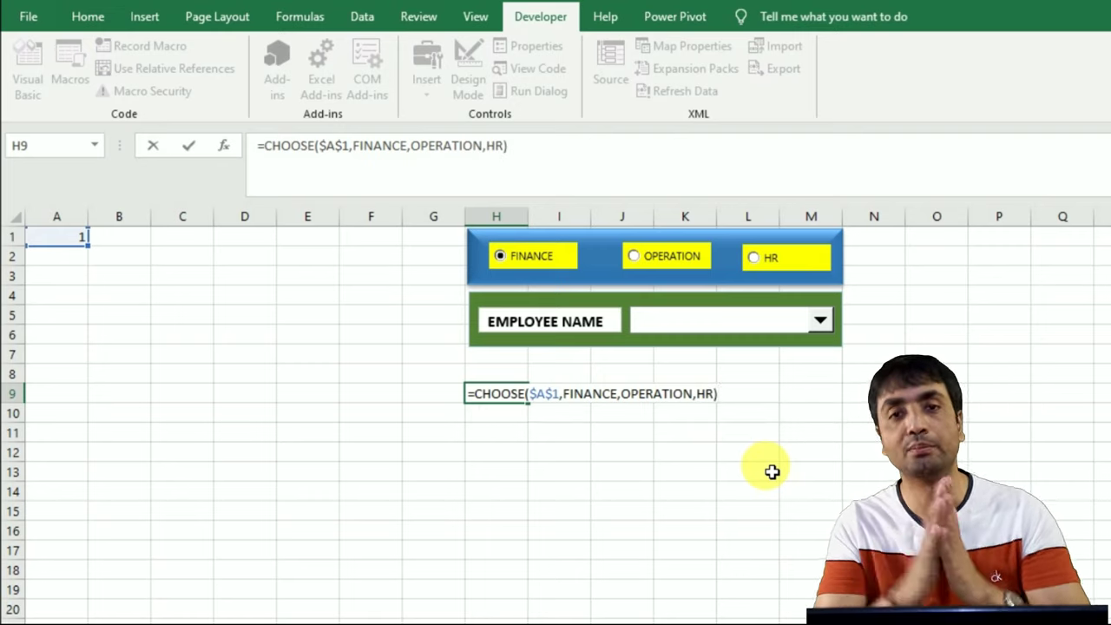
{"action": "key", "text": "Return"}
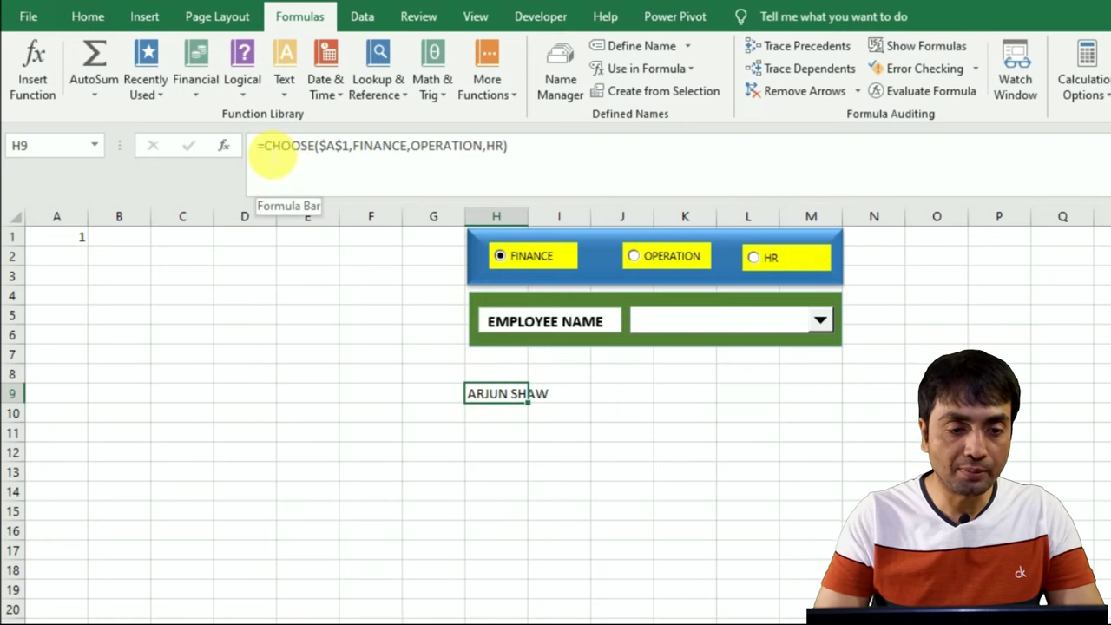
Step: Copy the H9 CHOOSE formula and define workbook name EMPNAME referring to it
{"action": "left_click_drag", "start_coordinate": [264, 146], "coordinate": [549, 138]}
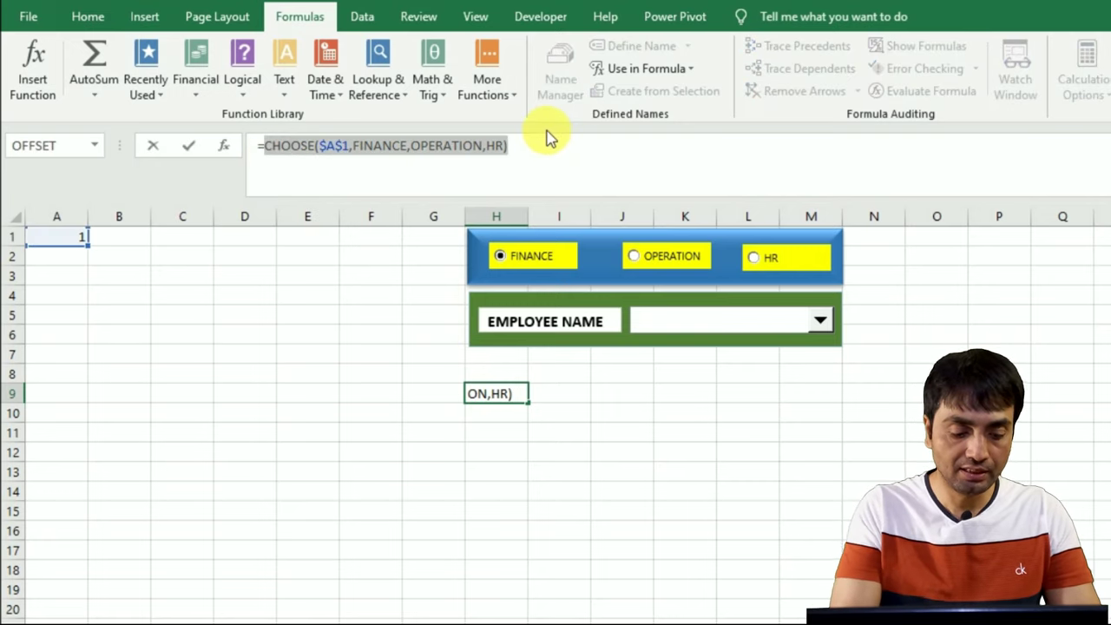
{"action": "key", "text": "Escape"}
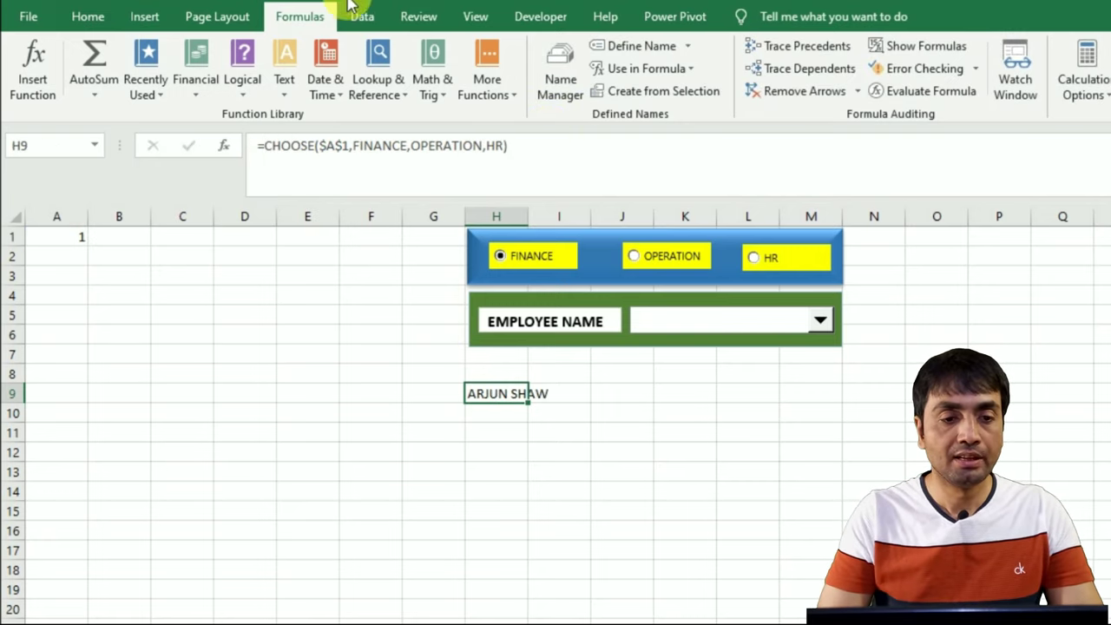
{"action": "left_click", "coordinate": [623, 55]}
{"action": "type", "text": "EMPNAME"}
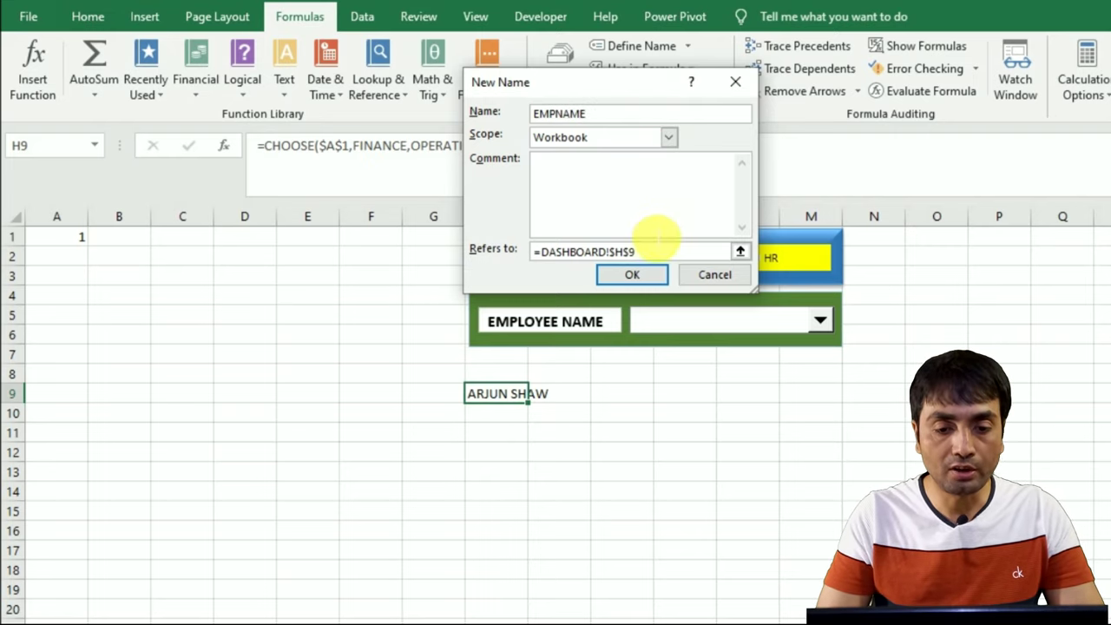
{"action": "left_click", "coordinate": [647, 254]}
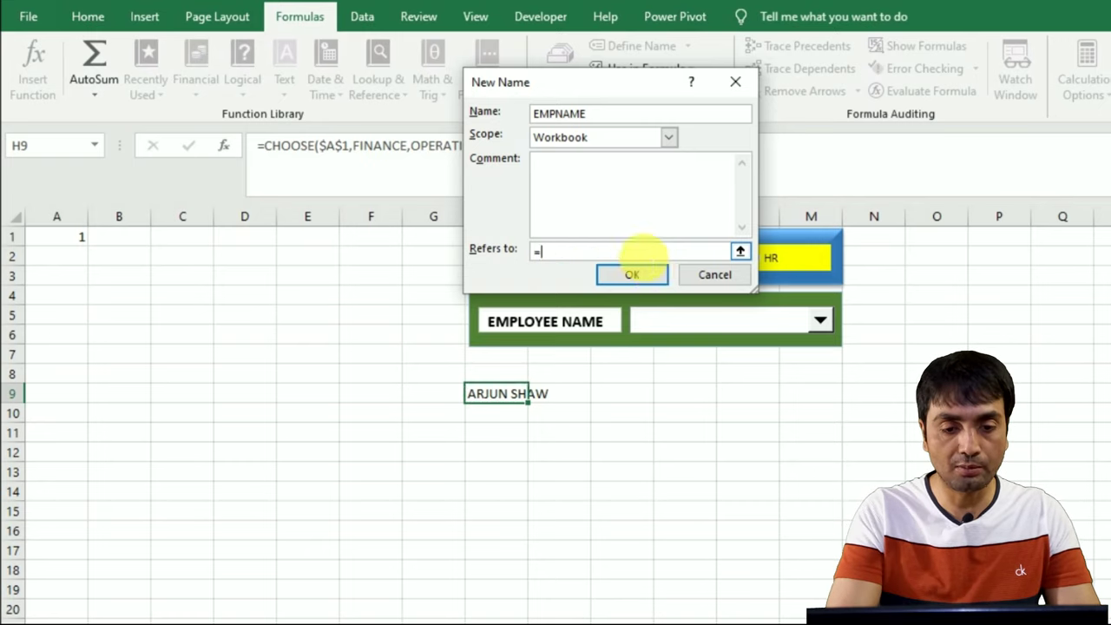
{"action": "key", "text": "ctrl+v"}
{"action": "left_click", "coordinate": [643, 289]}
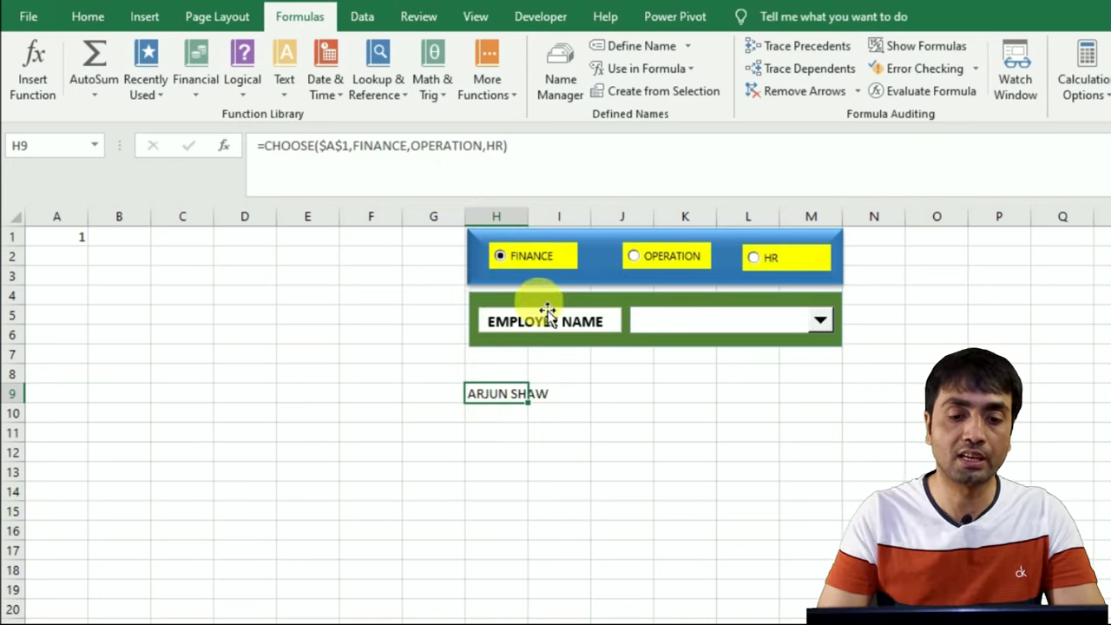
Step: Set the employee combo box's input range to EMPNAME and cell link to $B$1, with 3-D shading
{"action": "right_click", "coordinate": [692, 336]}
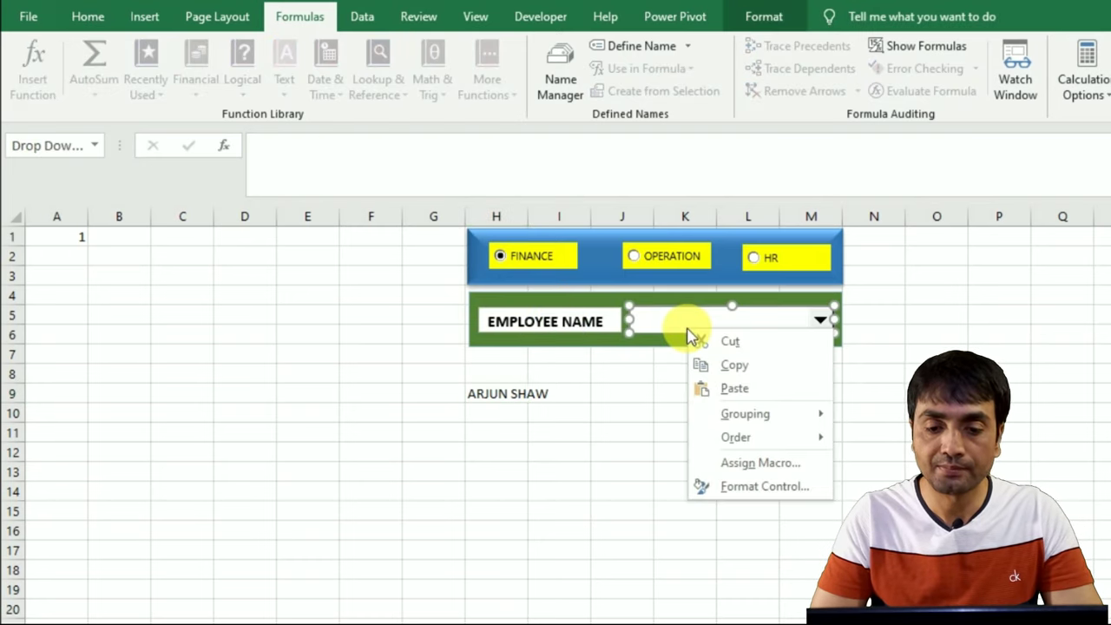
{"action": "left_click", "coordinate": [764, 486]}
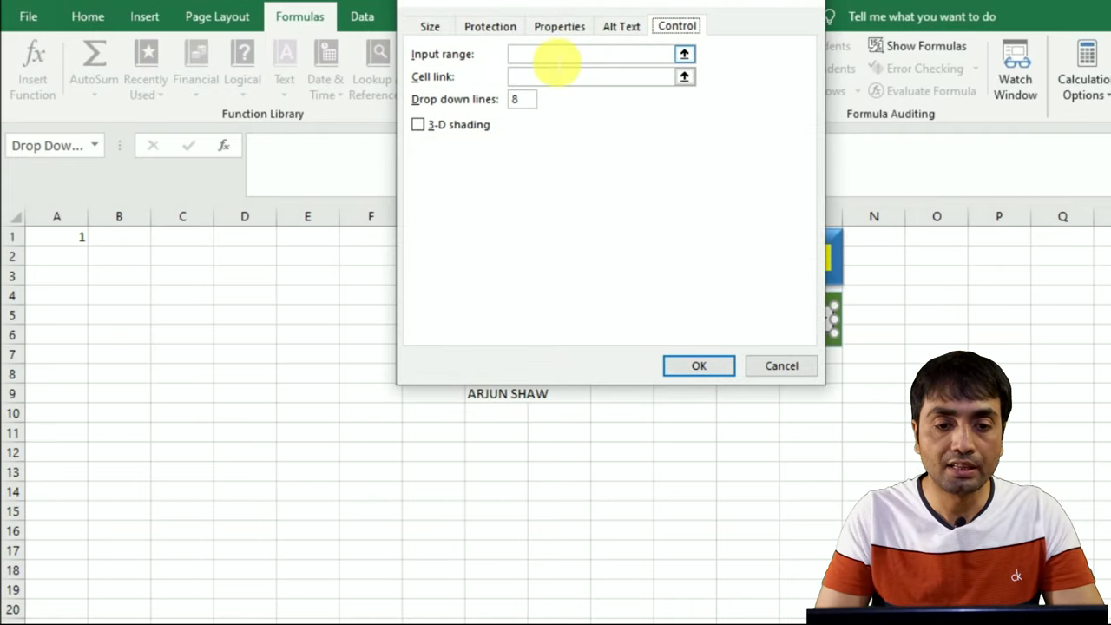
{"action": "left_click", "coordinate": [539, 57]}
{"action": "type", "text": "EMPNAME"}
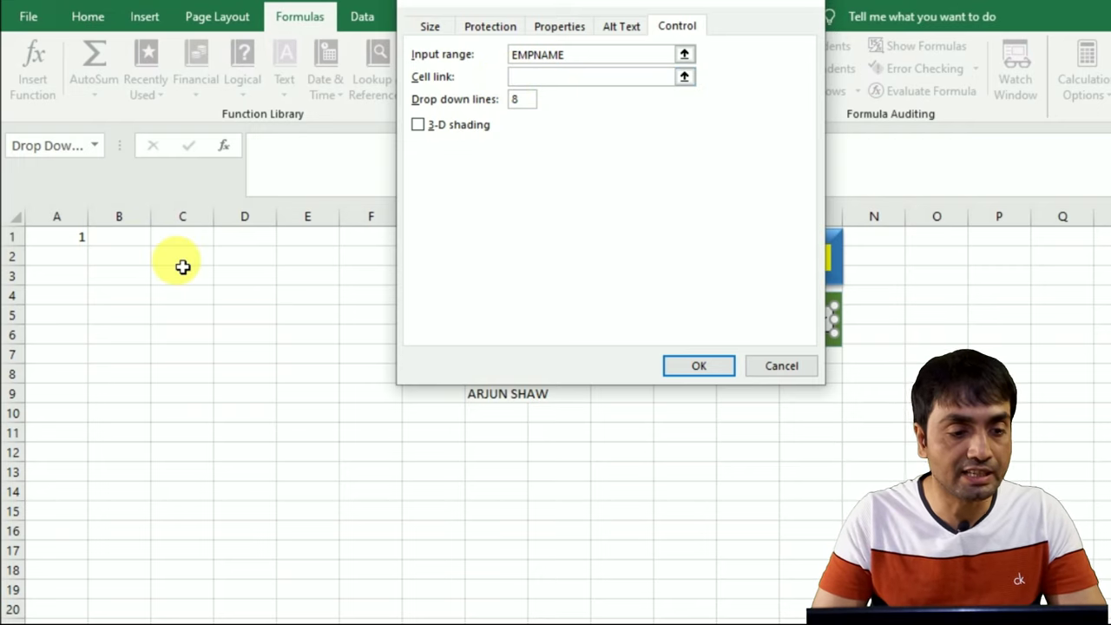
{"action": "left_click", "coordinate": [126, 246]}
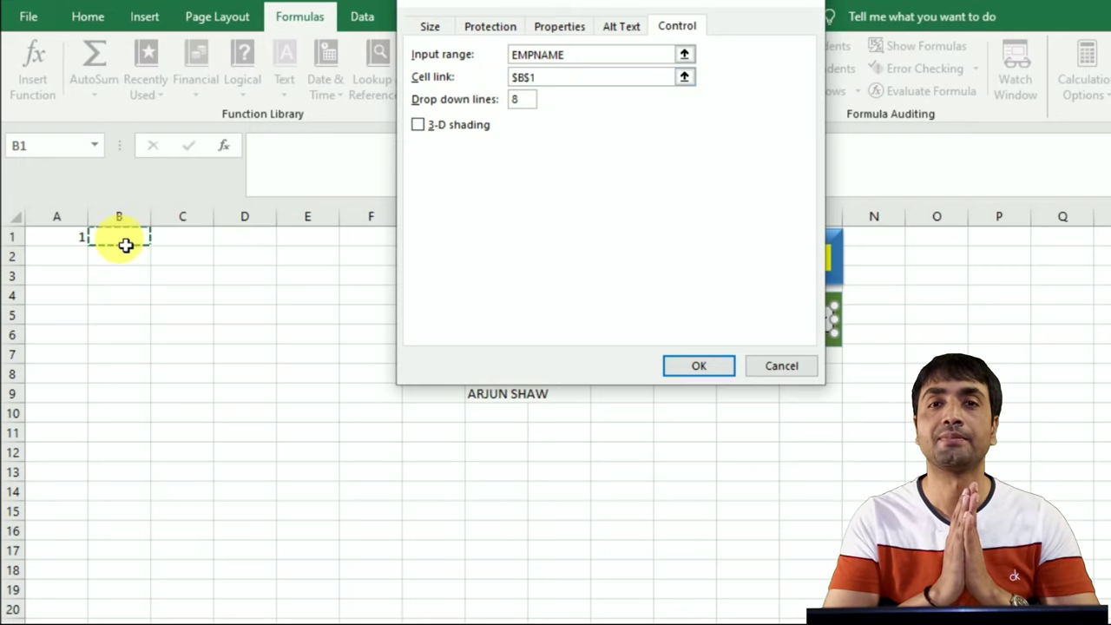
{"action": "left_click", "coordinate": [446, 126]}
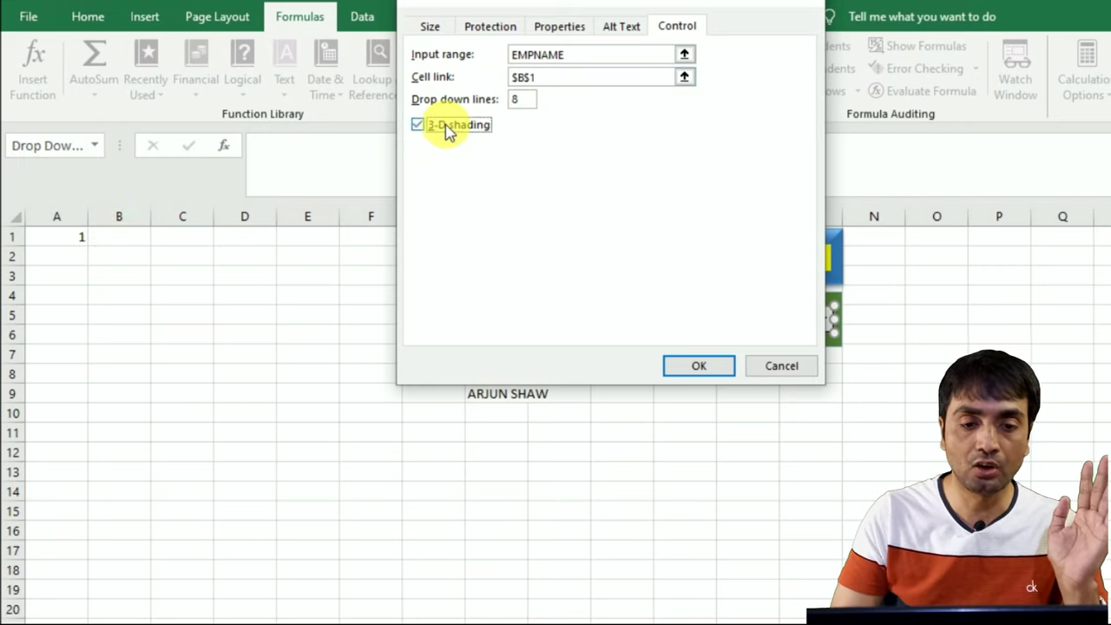
{"action": "left_click", "coordinate": [699, 365]}
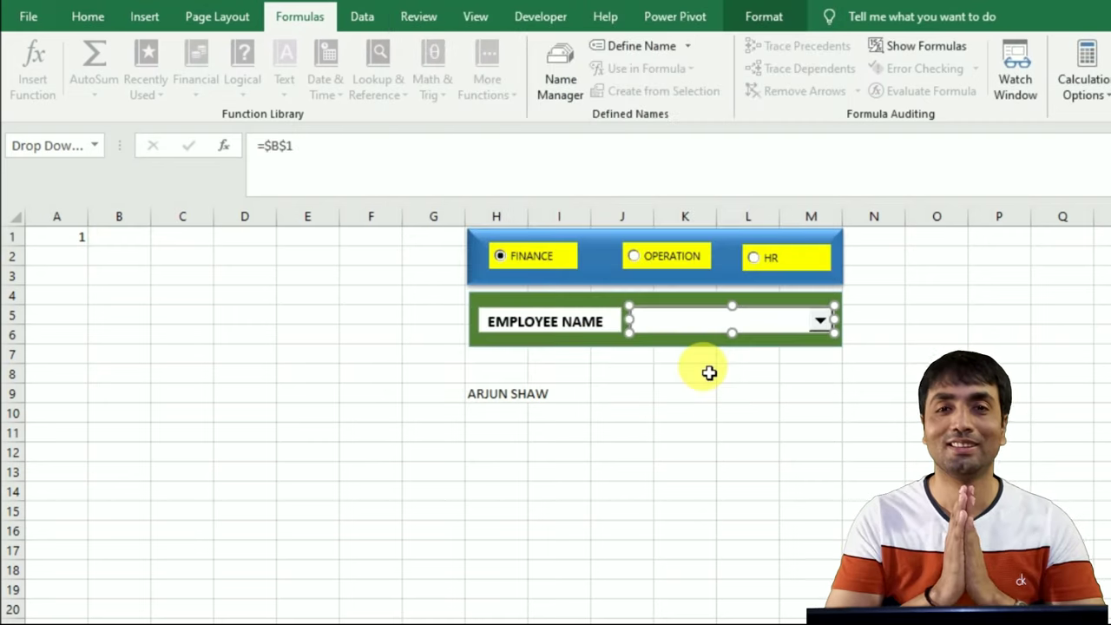
Step: Switch between the Finance, Operation and HR options and check that the employee dropdown follows
{"action": "left_click", "coordinate": [714, 439]}
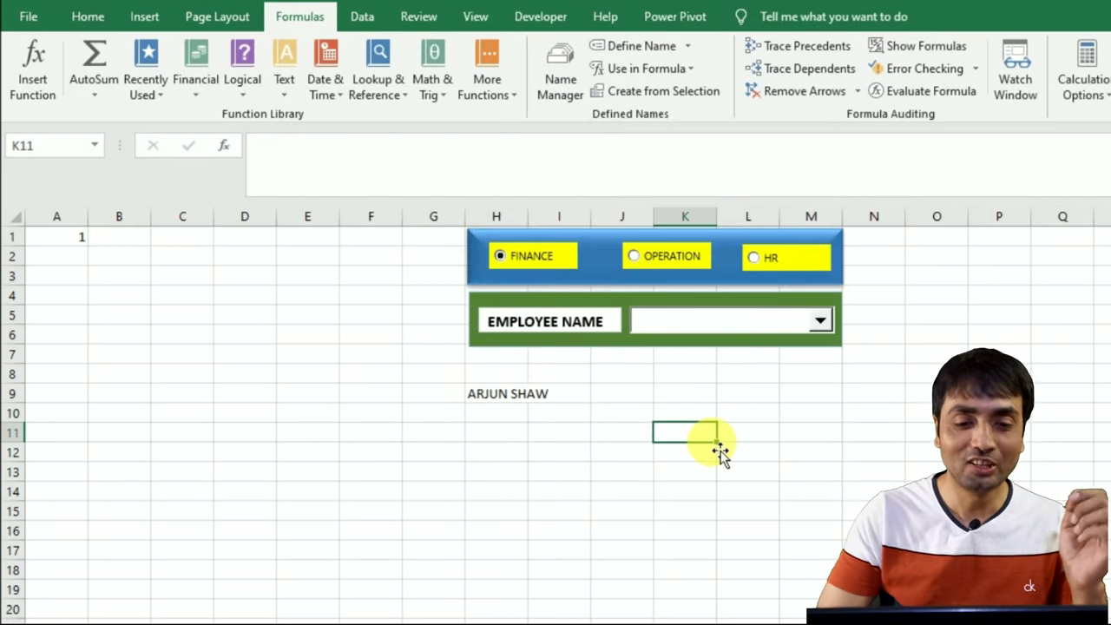
{"action": "left_click", "coordinate": [821, 323]}
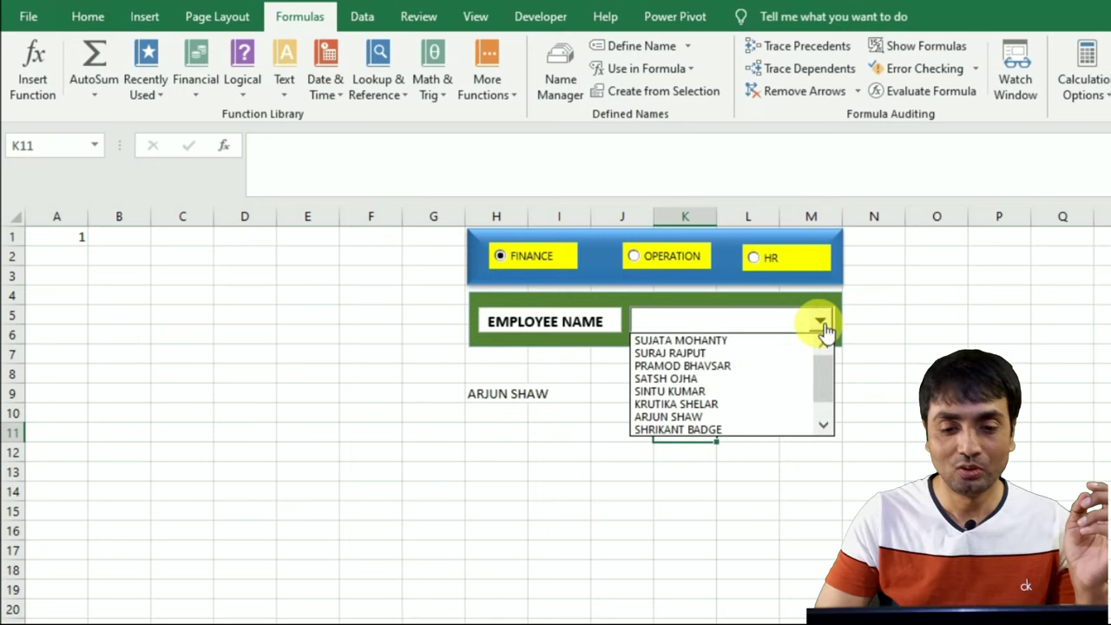
{"action": "left_click", "coordinate": [664, 260]}
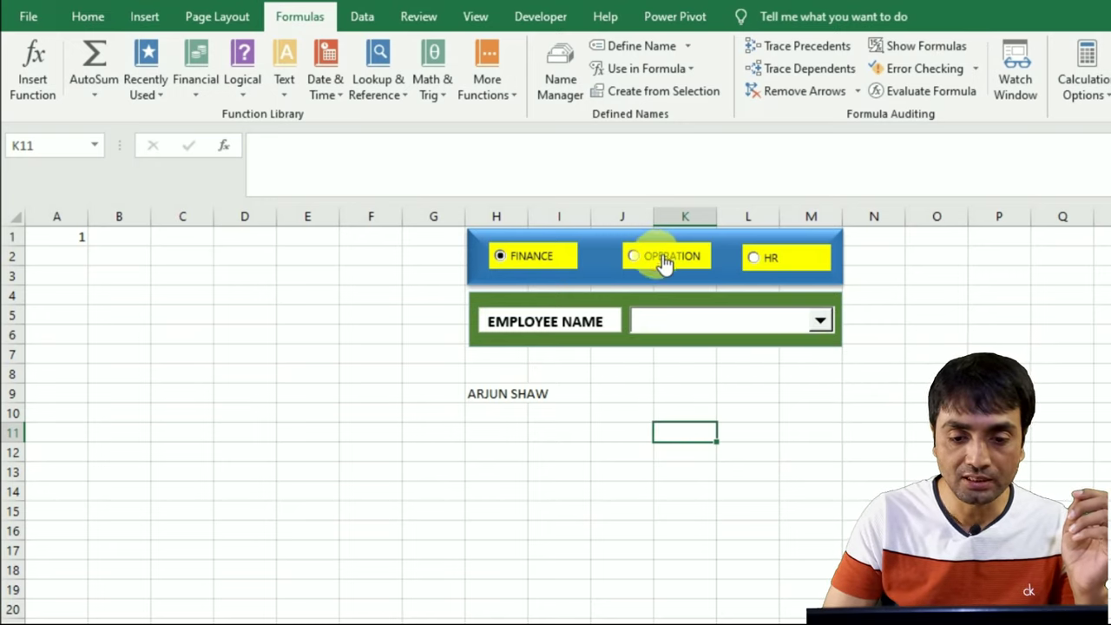
{"action": "left_click", "coordinate": [826, 328]}
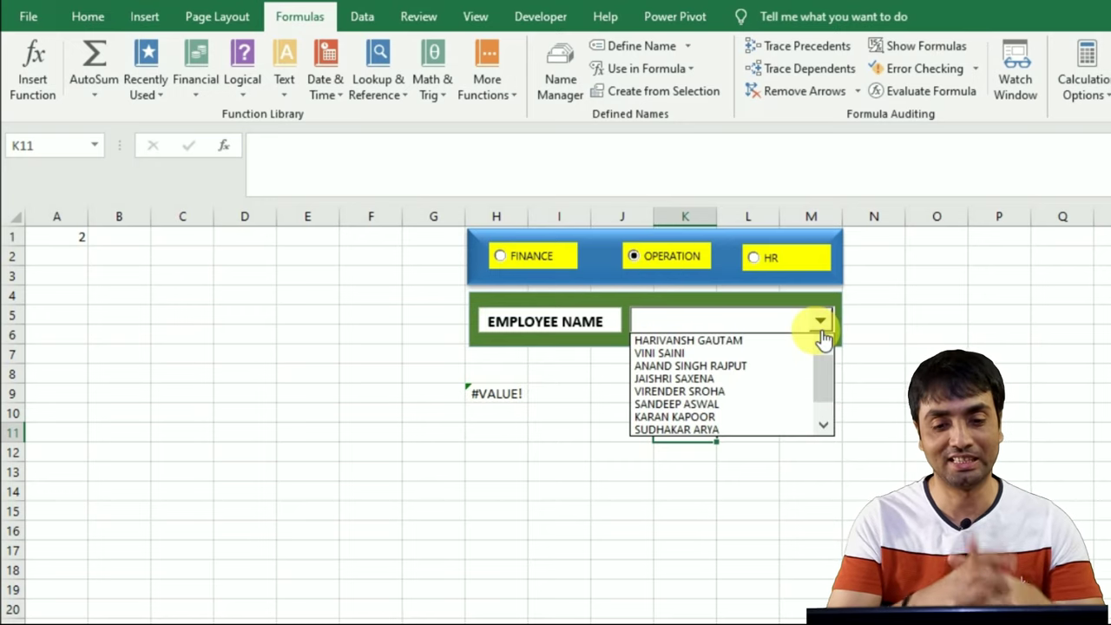
{"action": "left_click", "coordinate": [770, 262]}
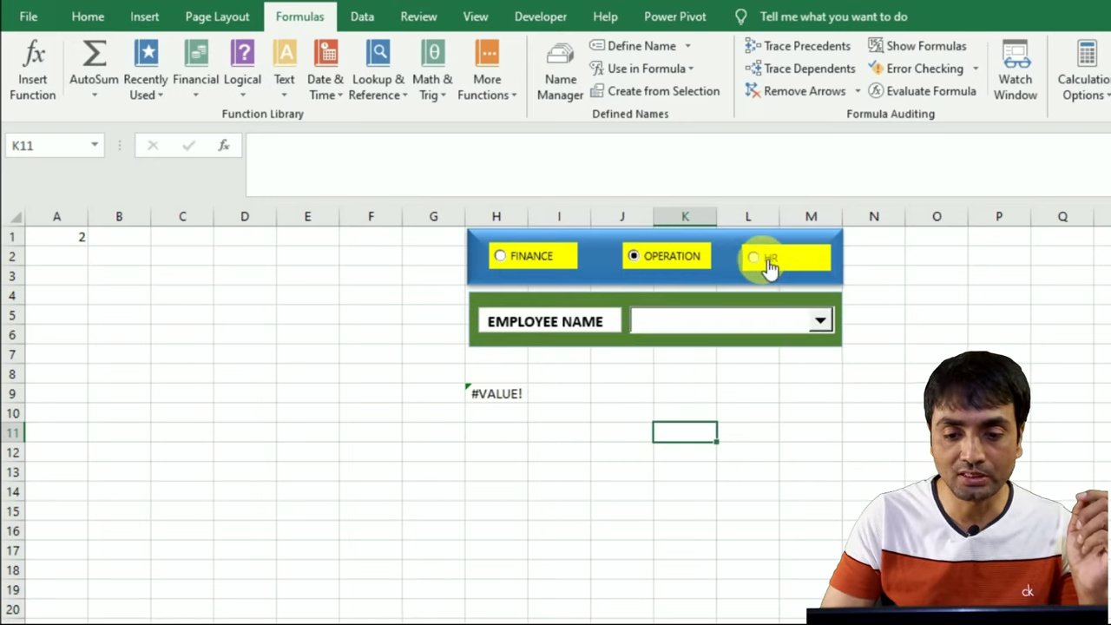
{"action": "left_click", "coordinate": [821, 322]}
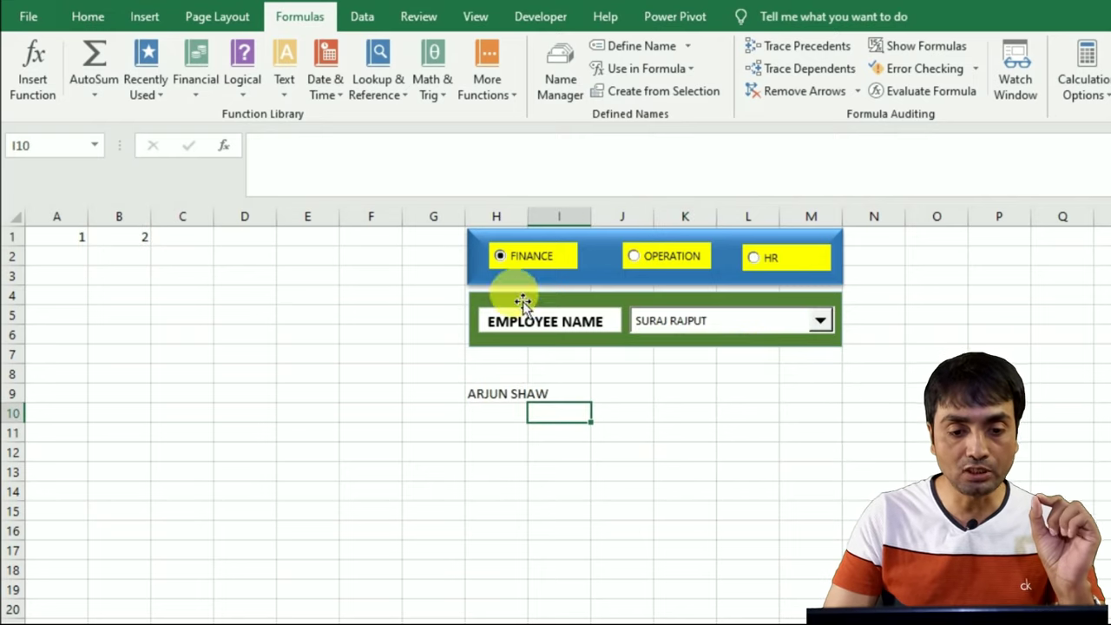
Step: Choose Finance and pick the Finance employee that sets B1 to 9
{"action": "left_click", "coordinate": [518, 269]}
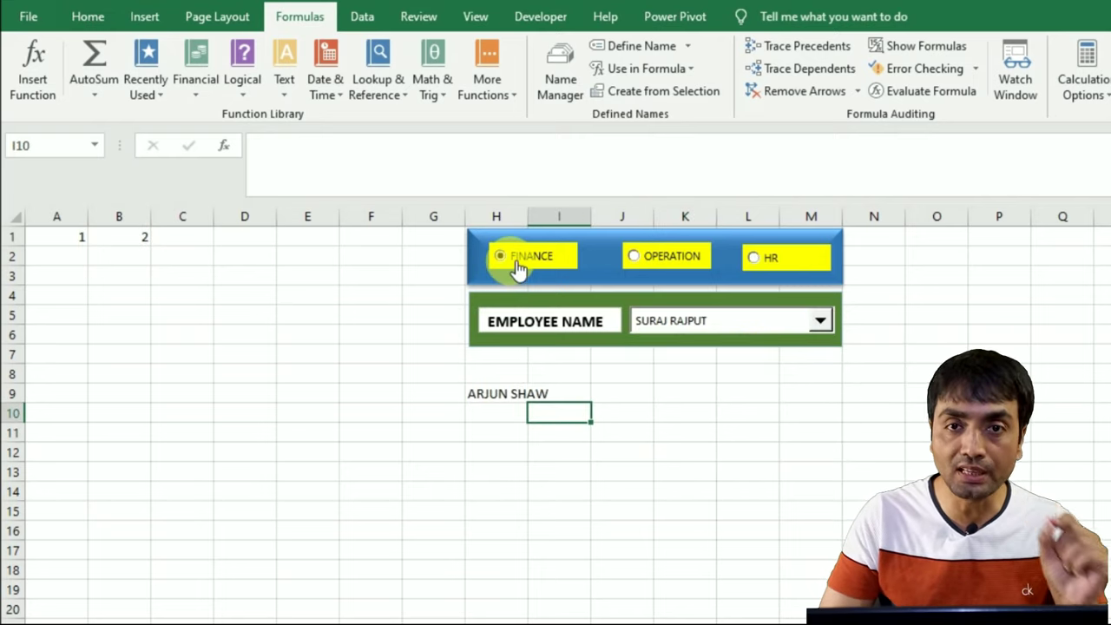
{"action": "left_click", "coordinate": [821, 323]}
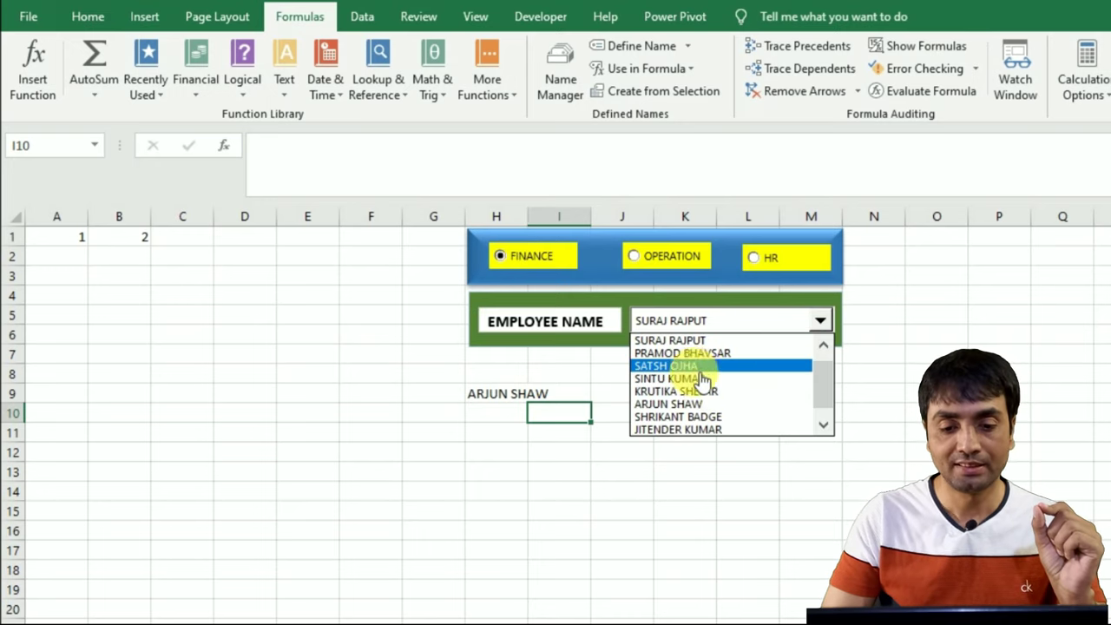
{"action": "left_click", "coordinate": [701, 417]}
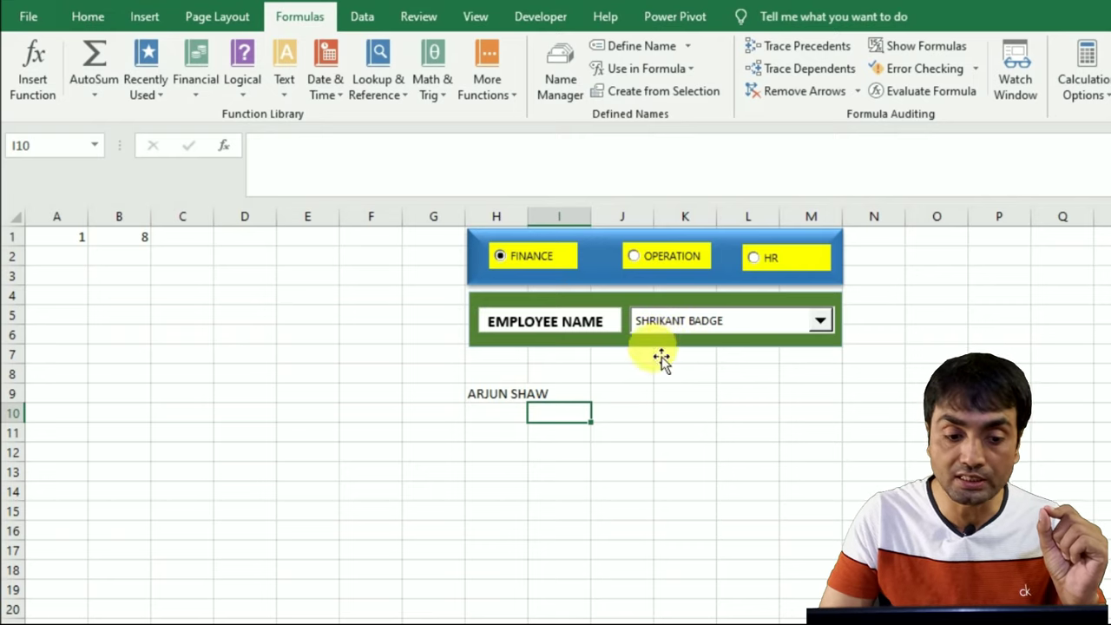
Step: Begin a =CHOOSE( formula in cell A11
{"action": "left_click", "coordinate": [38, 421]}
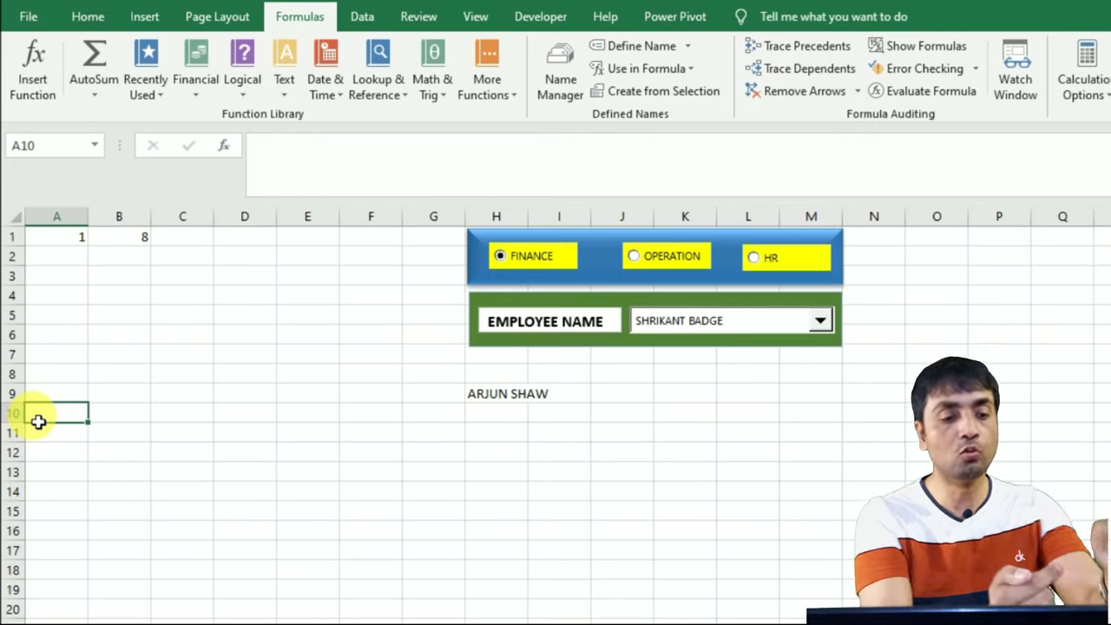
{"action": "left_click", "coordinate": [57, 433]}
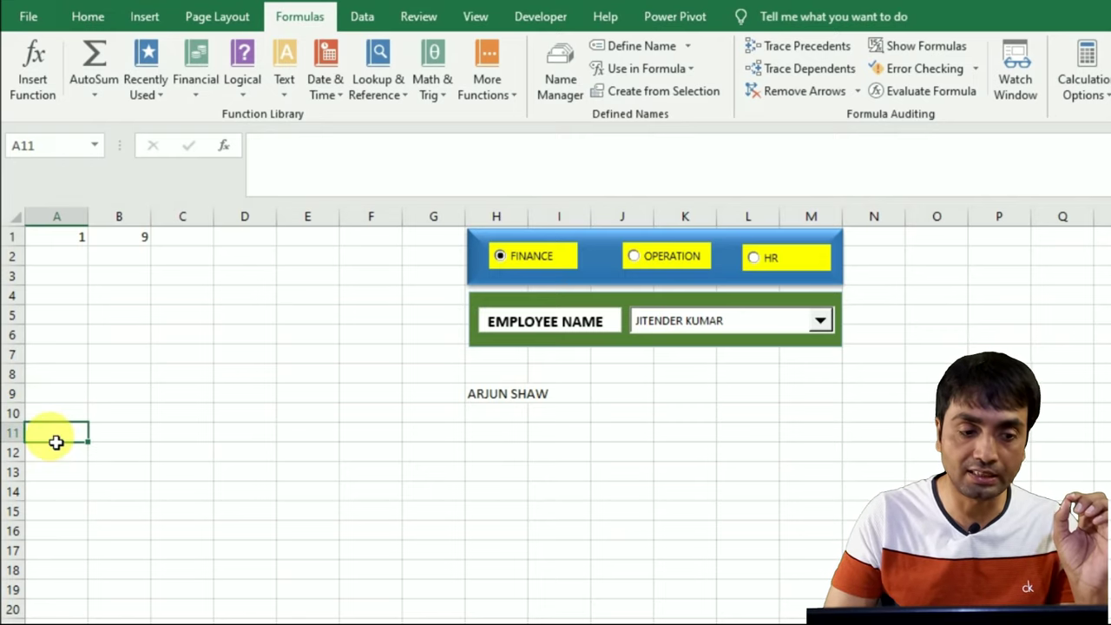
{"action": "type", "text": "="}
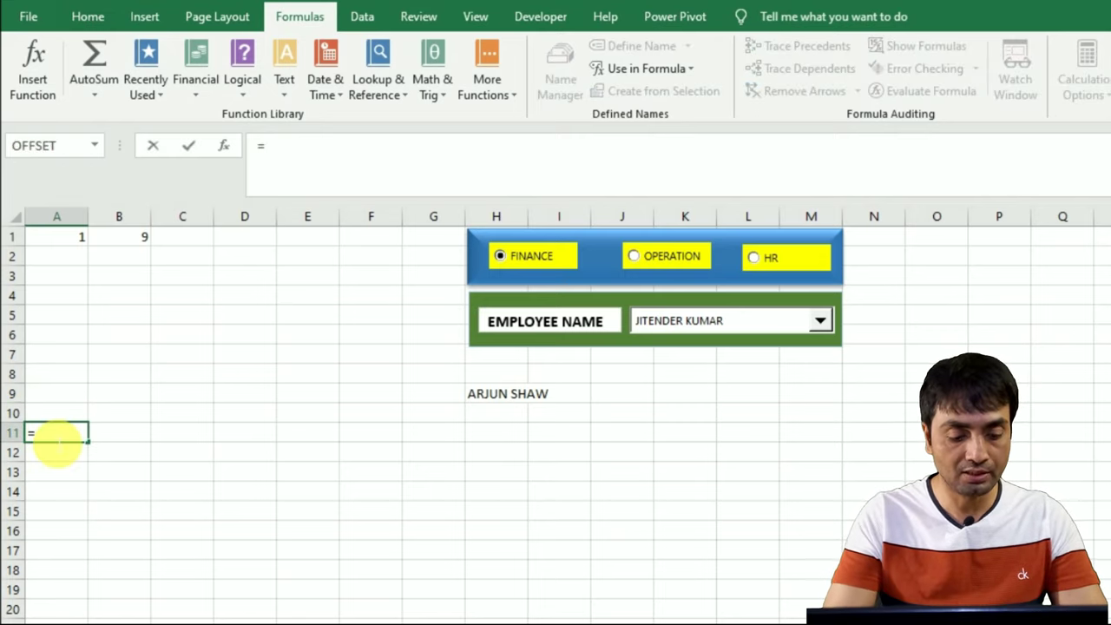
{"action": "type", "text": "CHOOSE("}
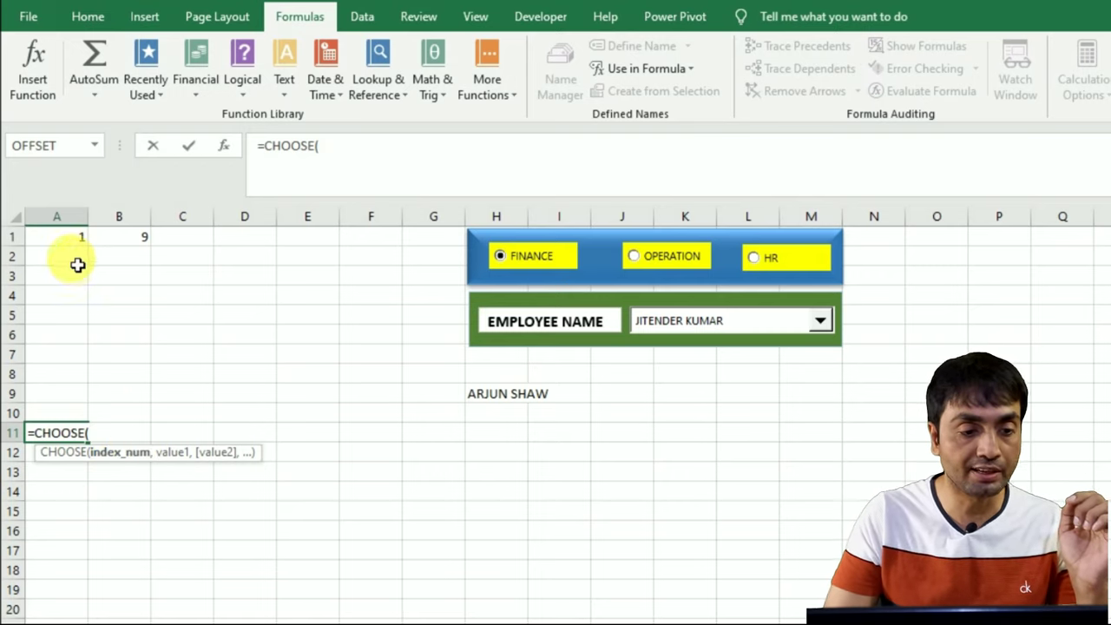
Step: Use $A$1 as the CHOOSE index and start an OFFSET( argument
{"action": "left_click", "coordinate": [67, 239]}
{"action": "key", "text": "F4"}
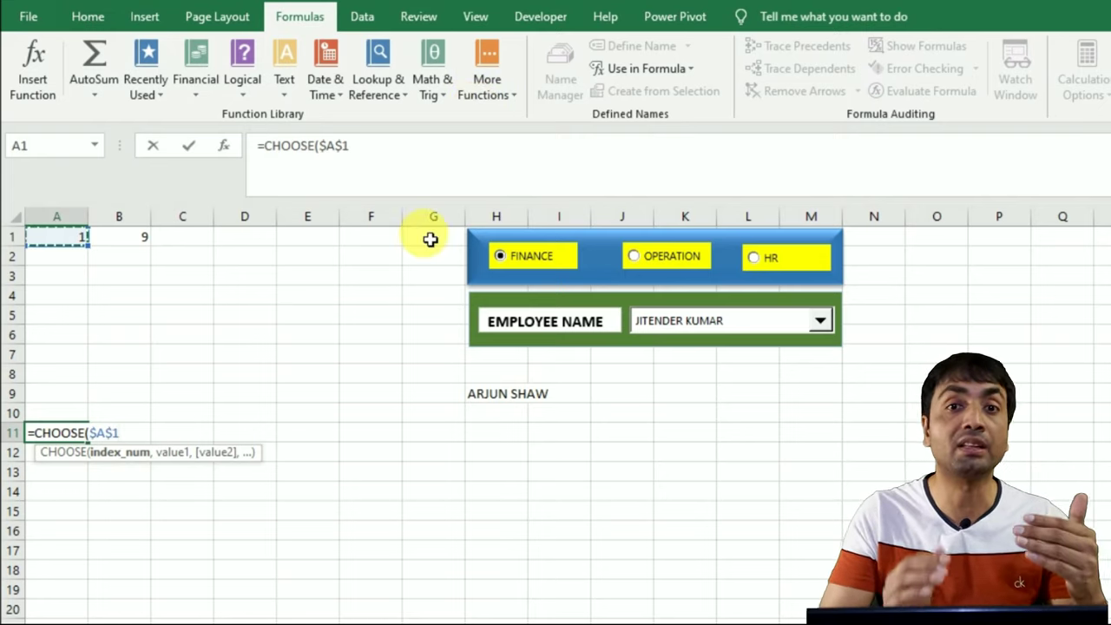
{"action": "type", "text": ","}
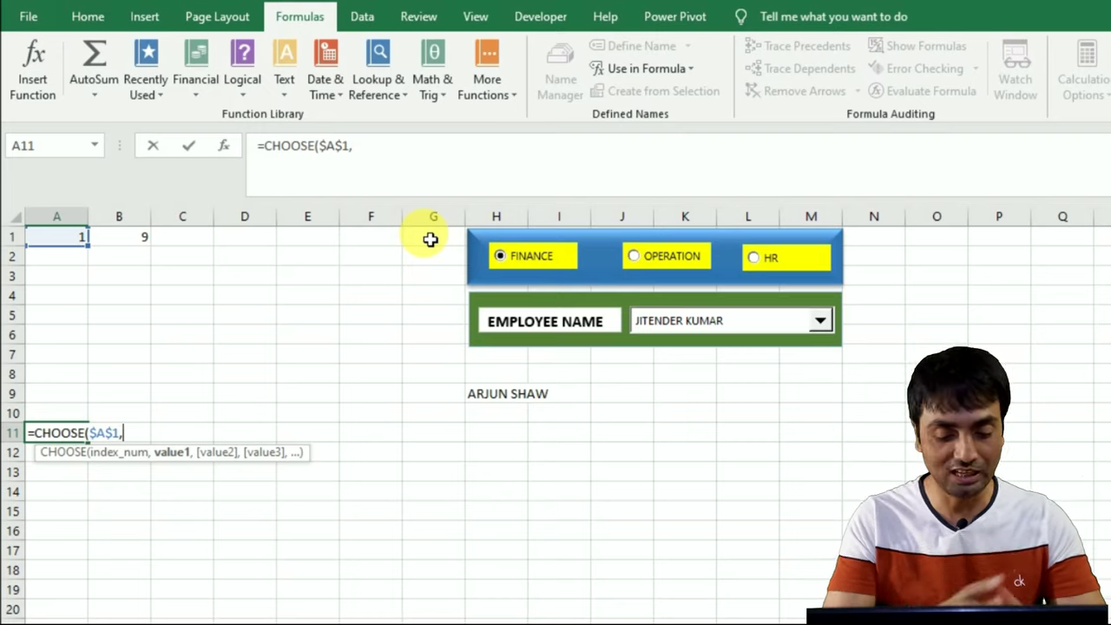
{"action": "type", "text": "OFFSET(RawData!"}
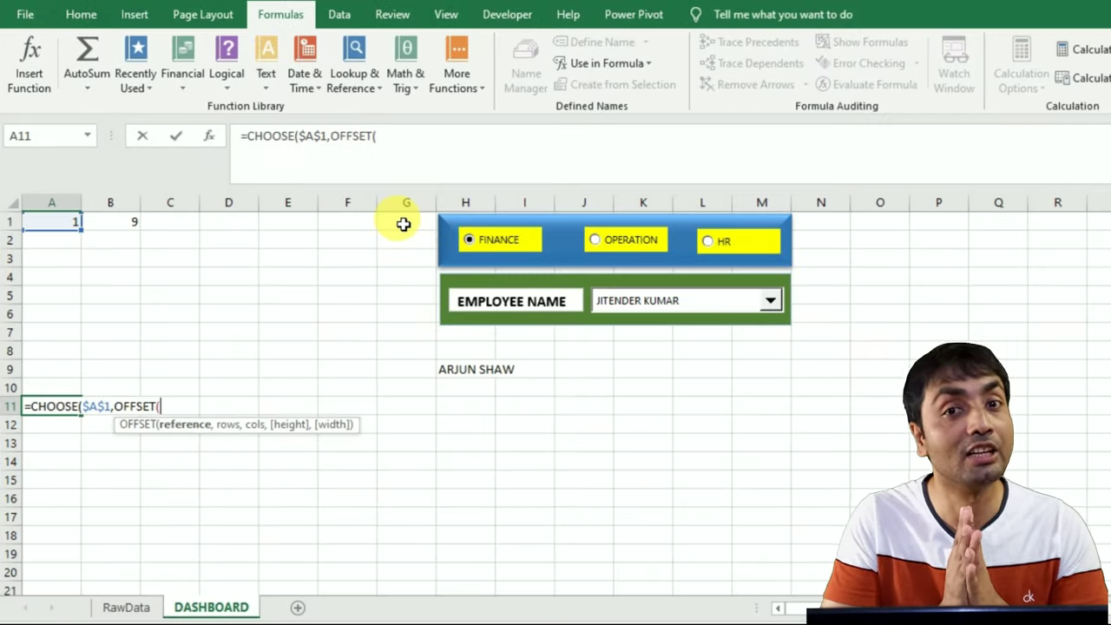
Step: Complete the first option as OFFSET(RawData!$A$2,DASHBOARD!$B$1,0)
{"action": "left_click", "coordinate": [126, 607]}
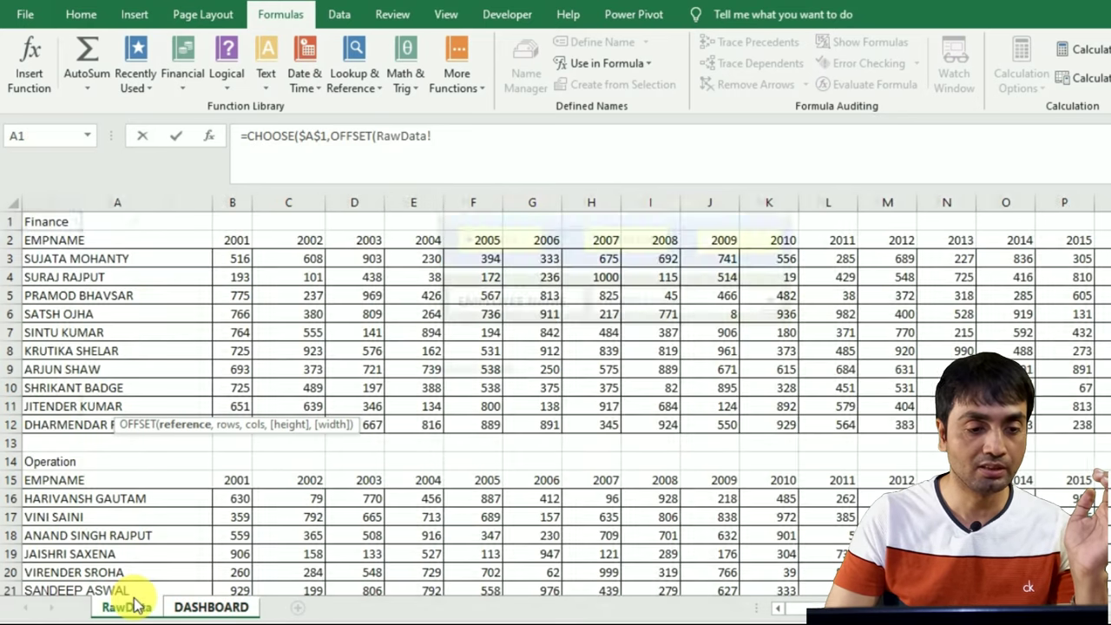
{"action": "left_click", "coordinate": [69, 243]}
{"action": "key", "text": "F4"}
{"action": "type", "text": ","}
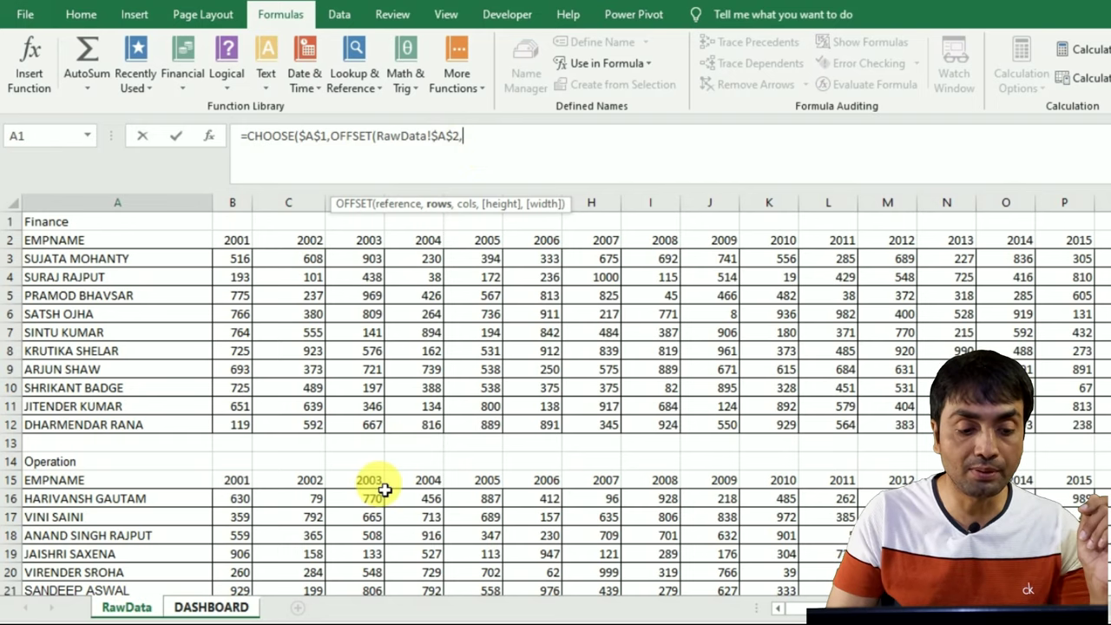
{"action": "left_click", "coordinate": [213, 608]}
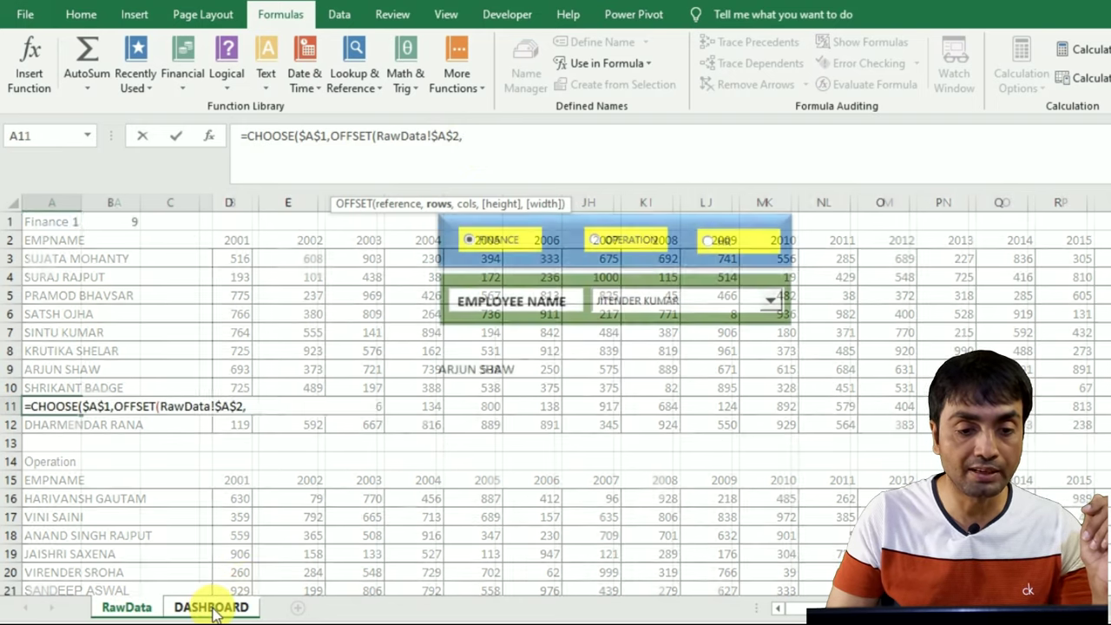
{"action": "key", "text": "BackSpace"}
{"action": "key", "text": "BackSpace"}
{"action": "key", "text": "BackSpace"}
{"action": "key", "text": "BackSpace"}
{"action": "key", "text": "BackSpace"}
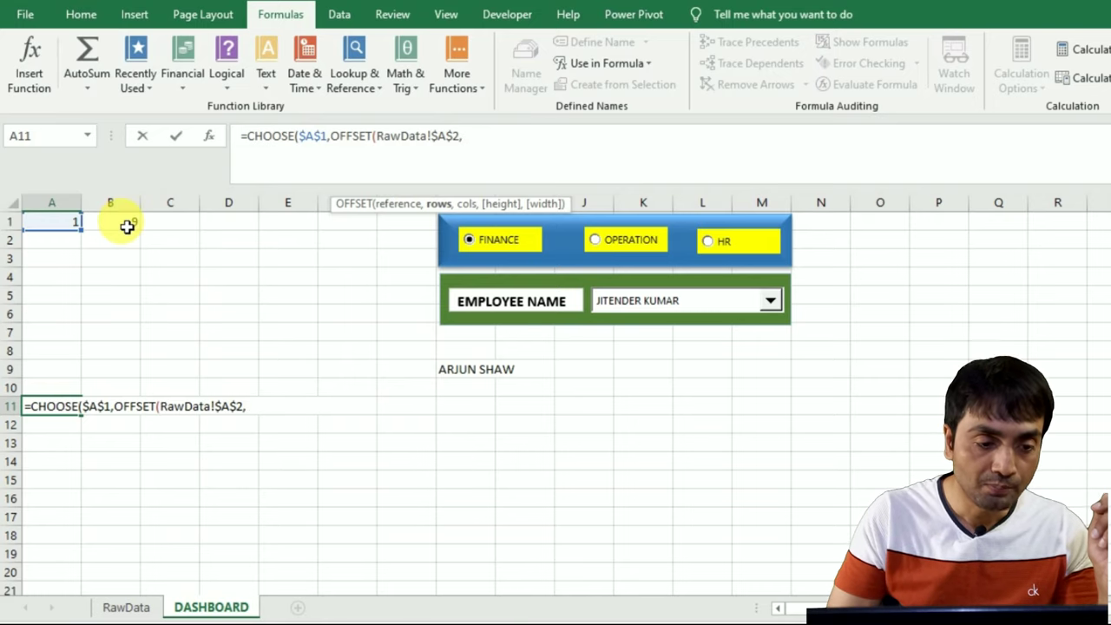
{"action": "left_click", "coordinate": [127, 224]}
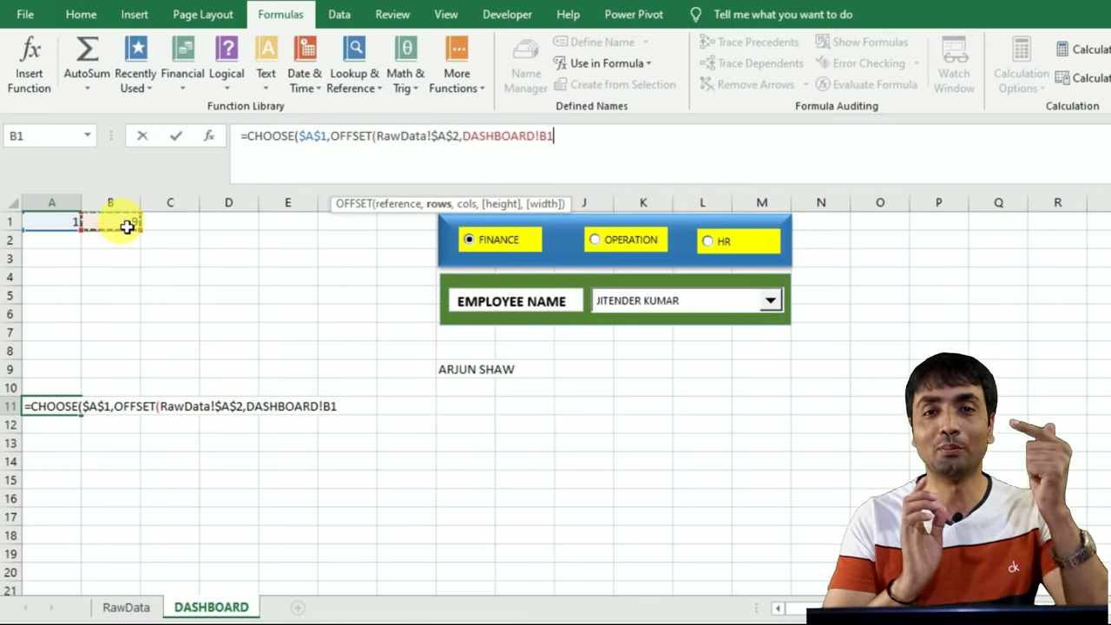
{"action": "key", "text": "F4"}
{"action": "type", "text": "$B$1,"}
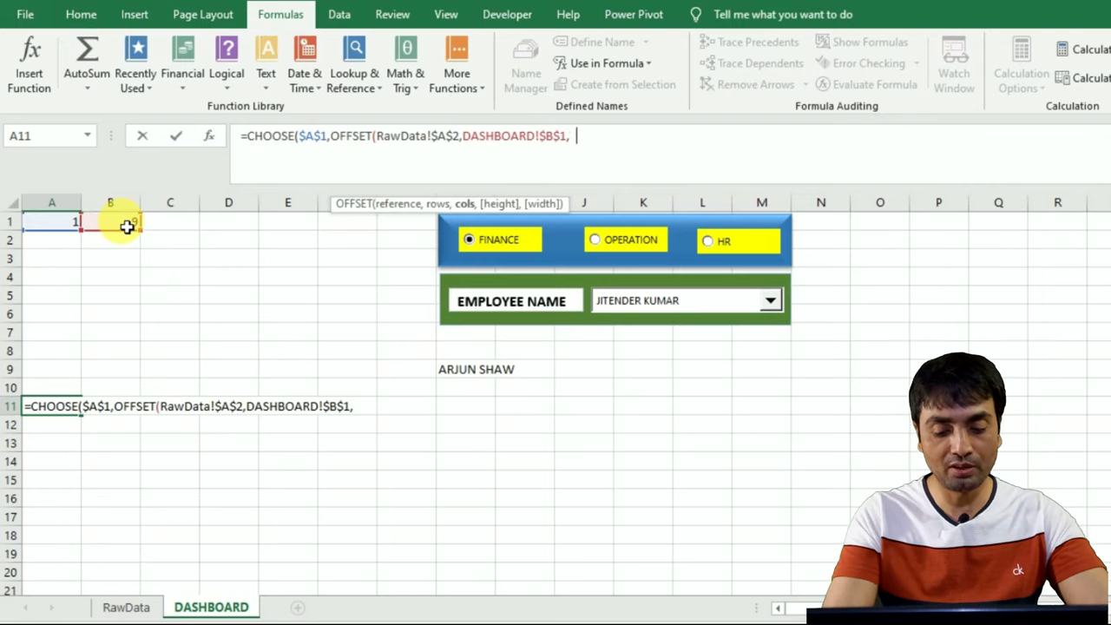
{"action": "type", "text": "0)"}
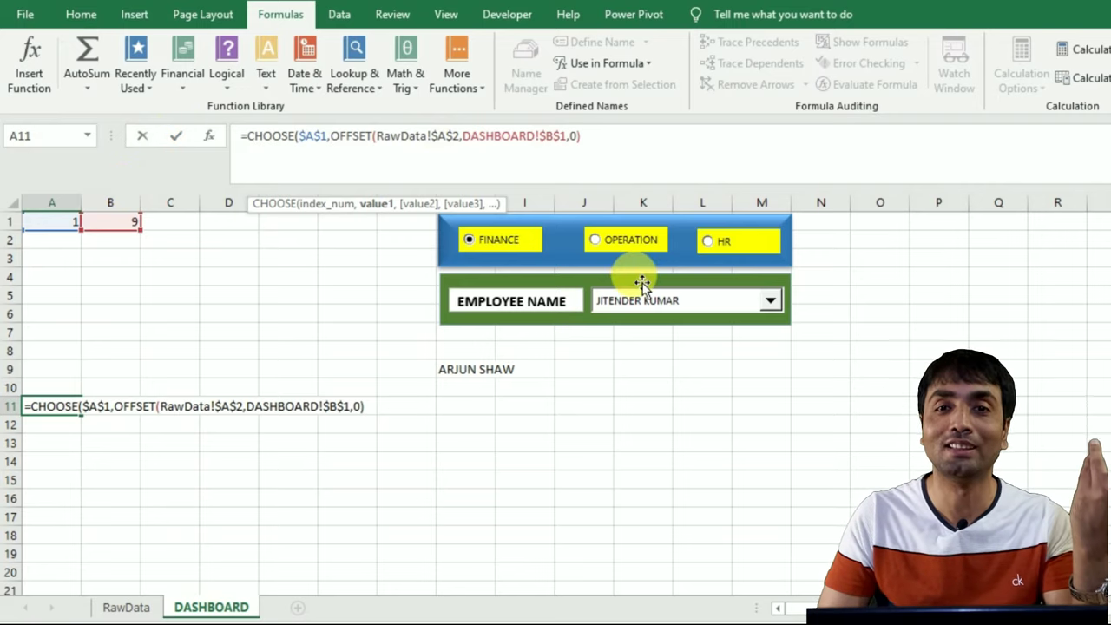
{"action": "left_click", "coordinate": [608, 153]}
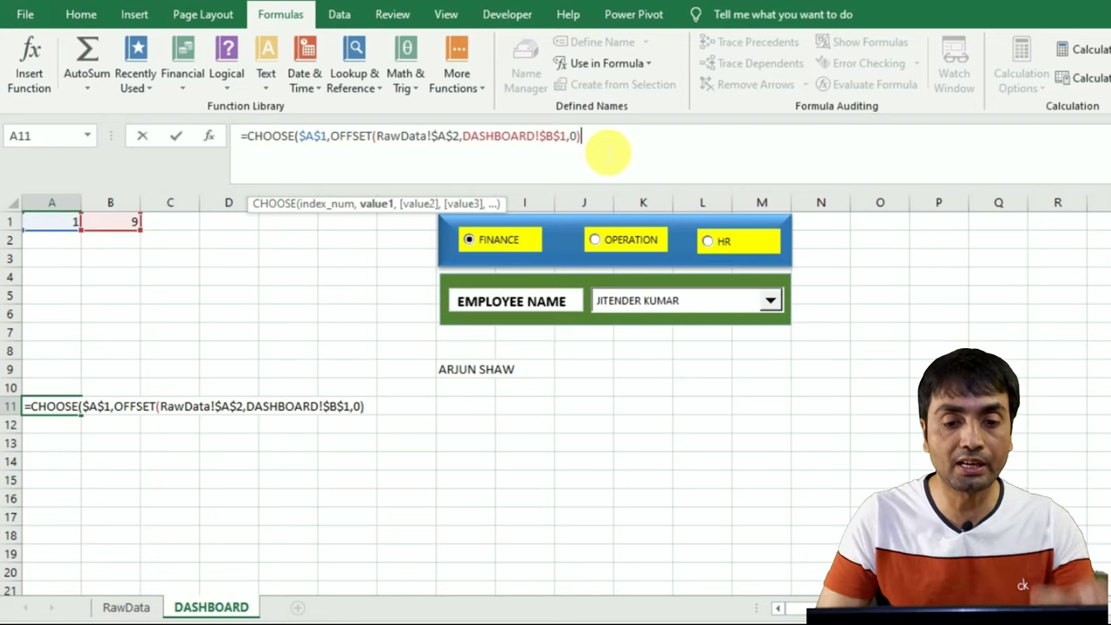
Step: Repeat the OFFSET expression as three CHOOSE options, close the bracket and enter the formula in A11
{"action": "type", "text": ","}
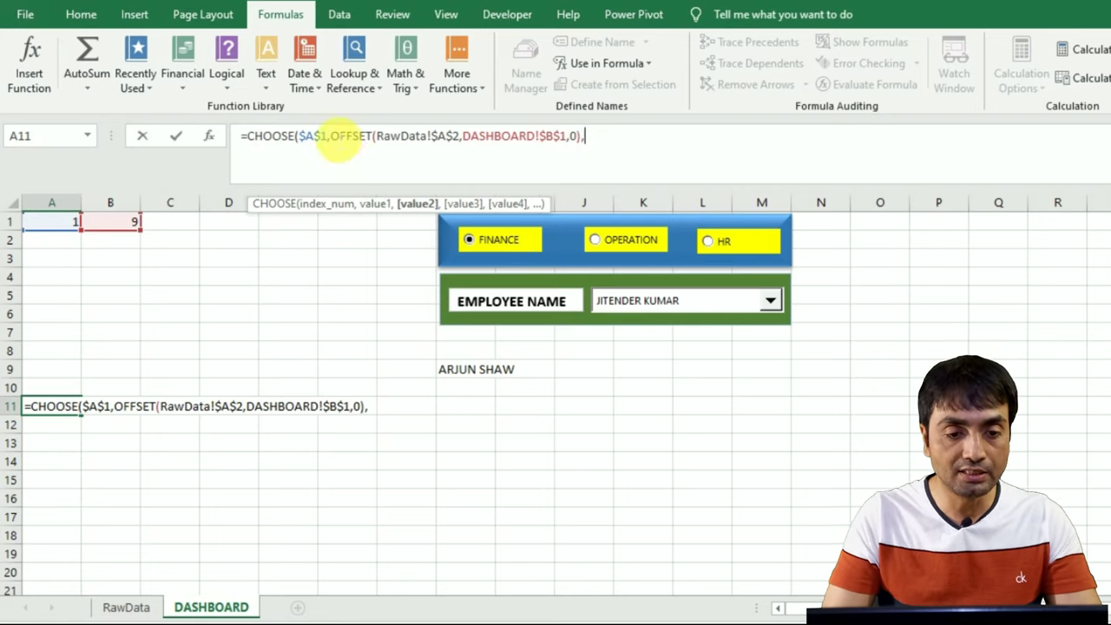
{"action": "left_click_drag", "start_coordinate": [331, 137], "coordinate": [578, 136]}
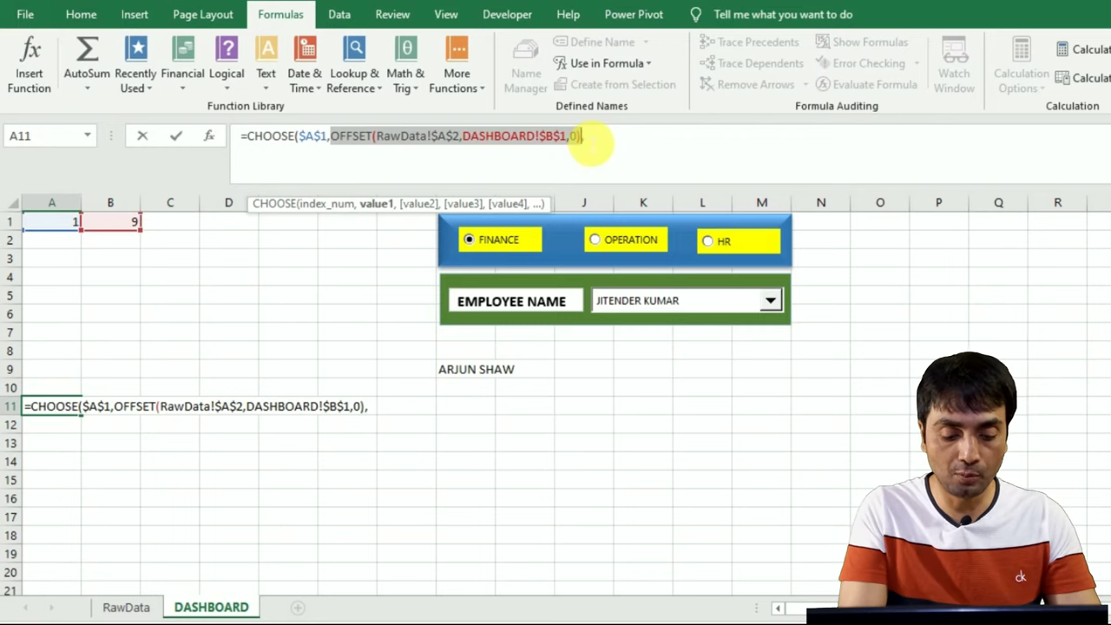
{"action": "left_click", "coordinate": [595, 139]}
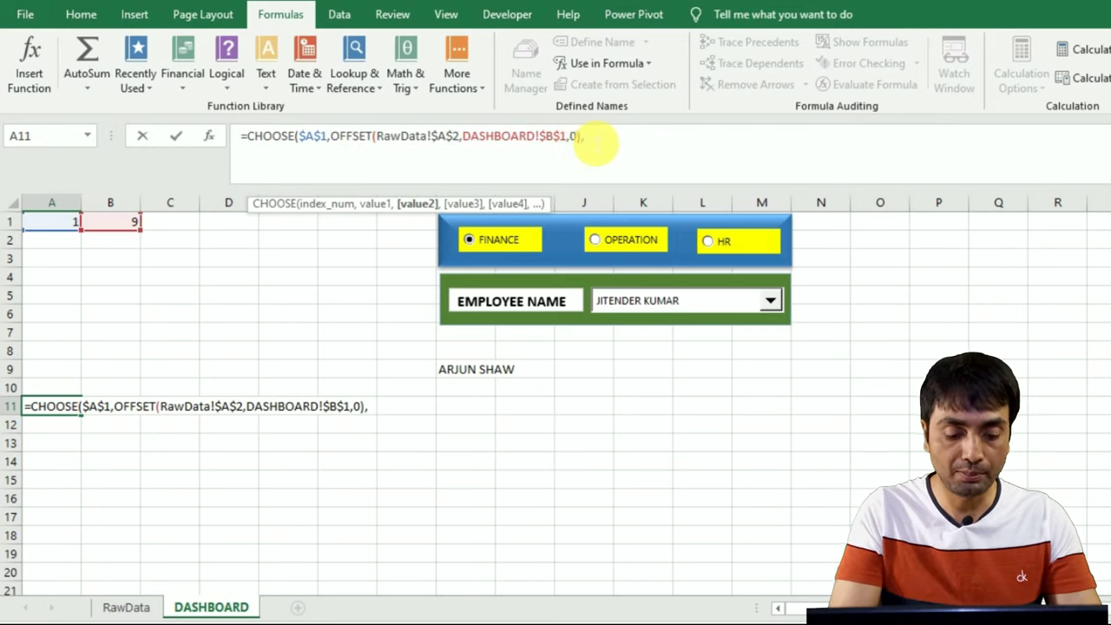
{"action": "key", "text": "ctrl+v"}
{"action": "type", "text": ","}
{"action": "key", "text": "ctrl+v"}
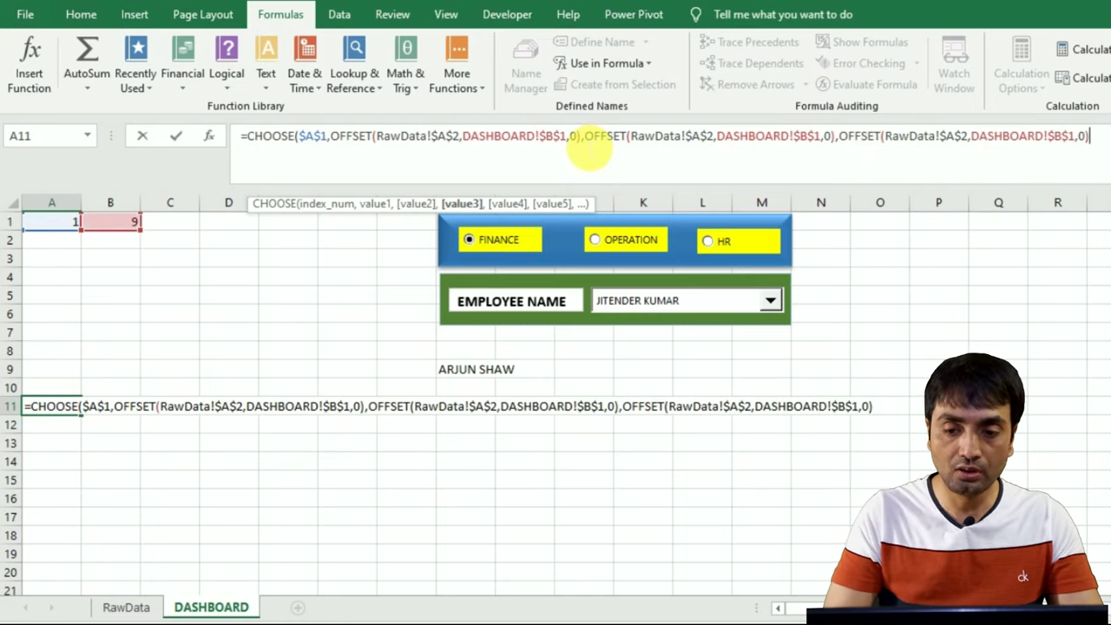
{"action": "type", "text": ")"}
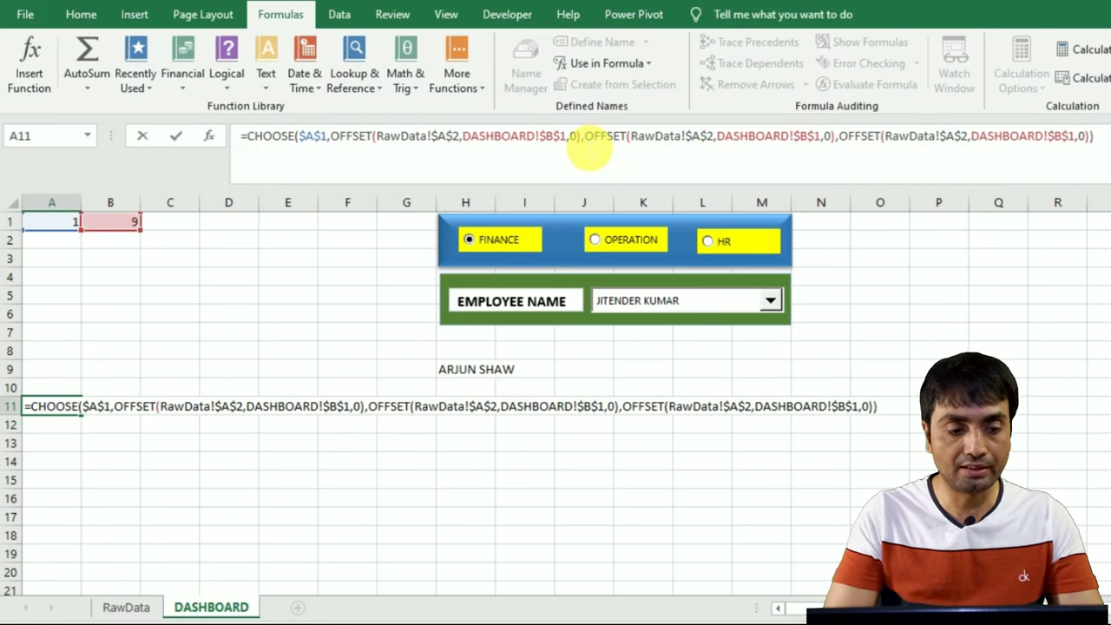
{"action": "key", "text": "Return"}
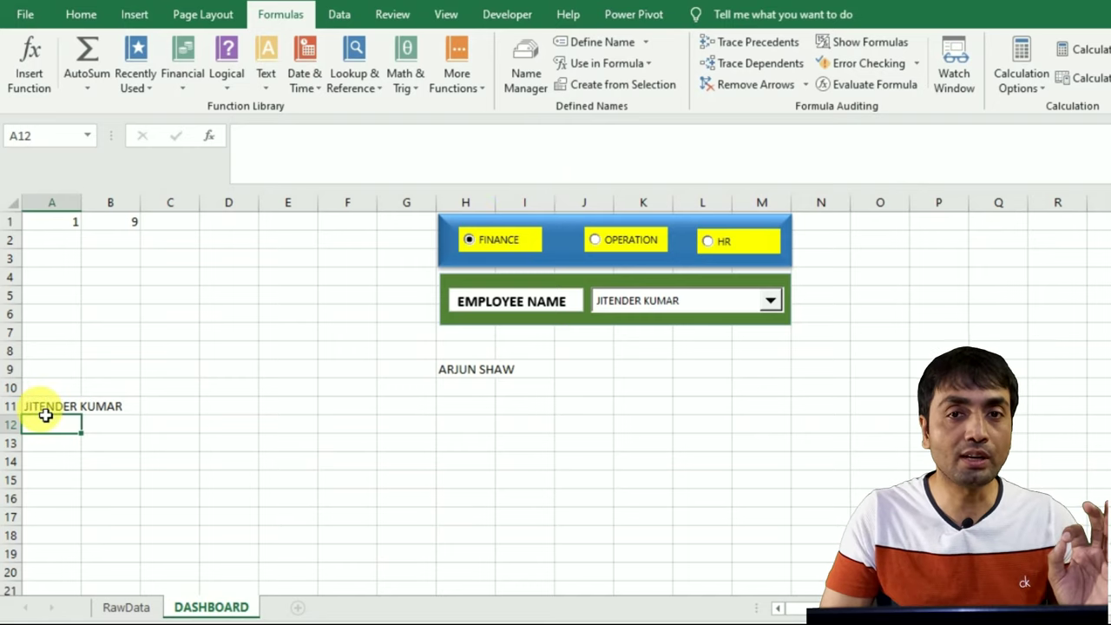
{"action": "left_click", "coordinate": [45, 412]}
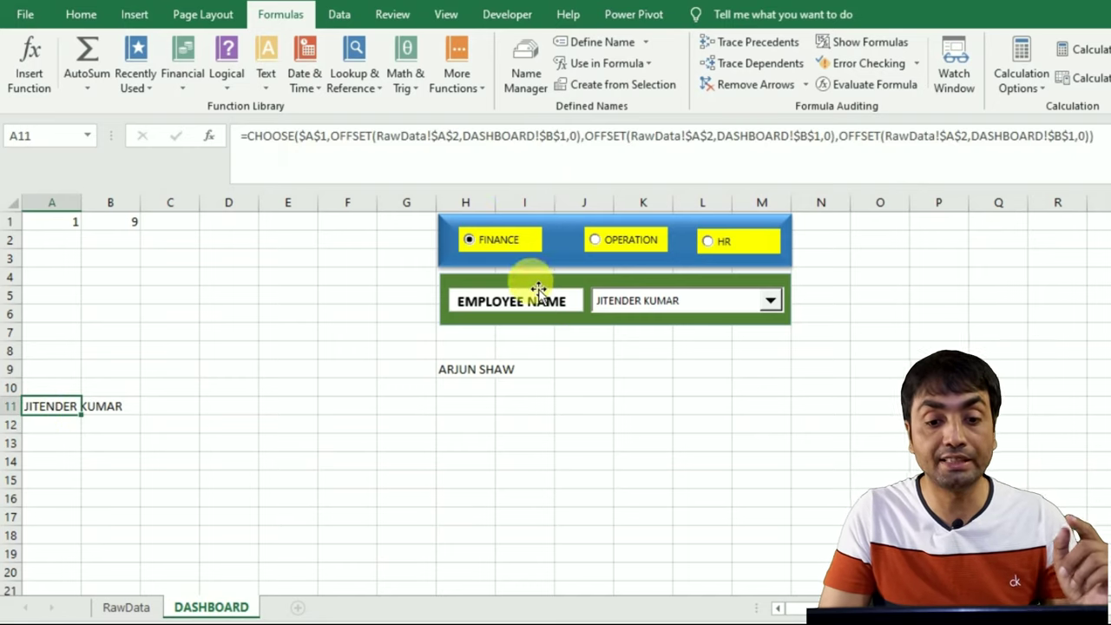
{"action": "left_click", "coordinate": [619, 250]}
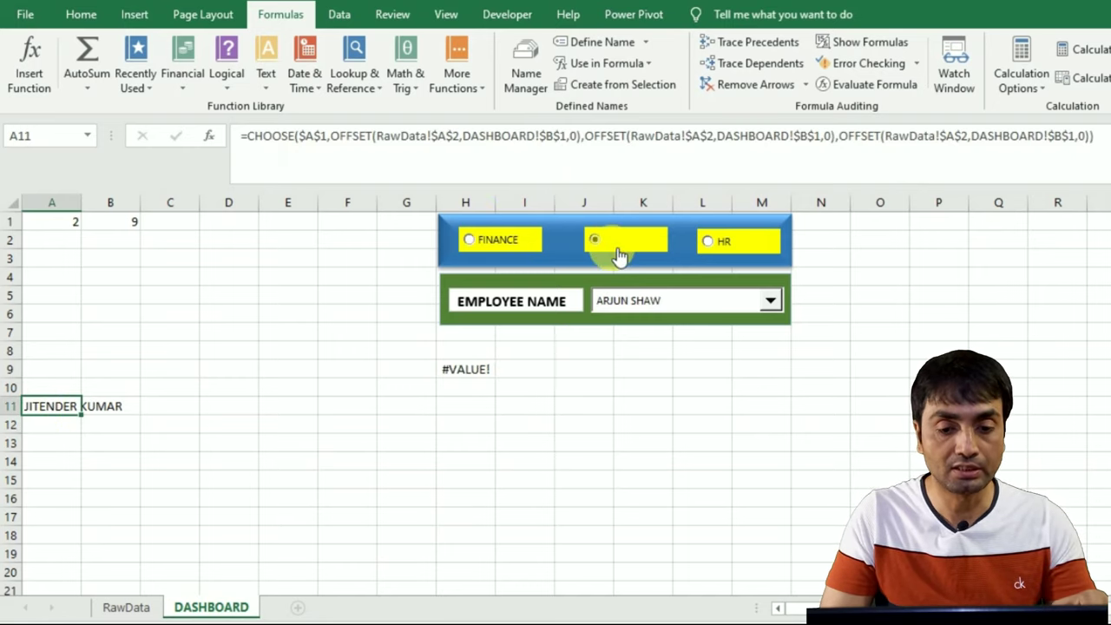
{"action": "left_click", "coordinate": [472, 239]}
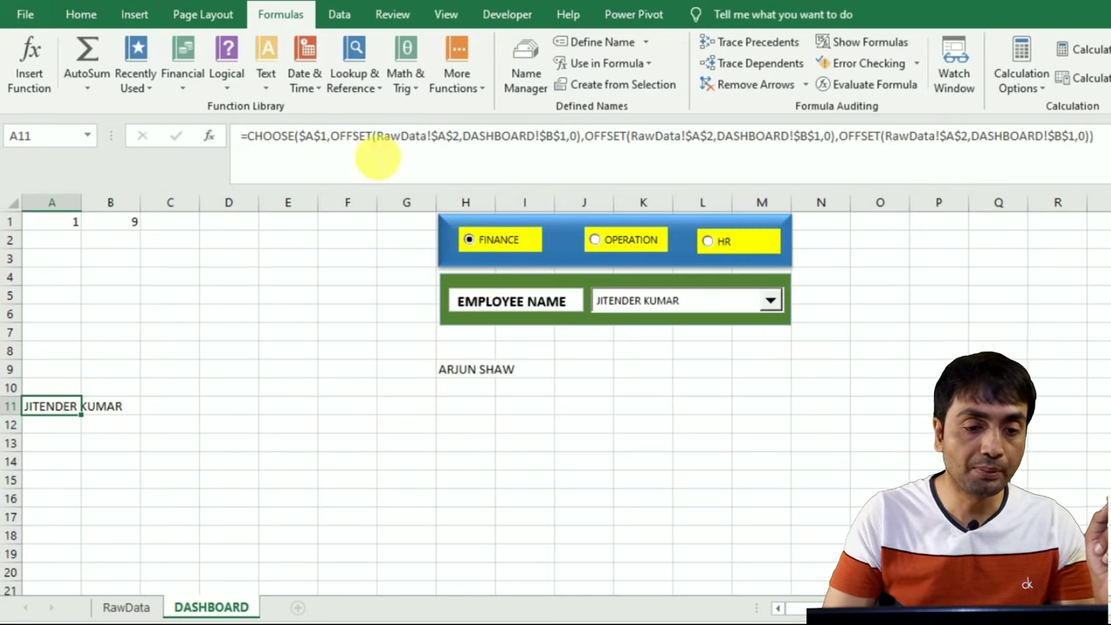
{"action": "left_click", "coordinate": [428, 137]}
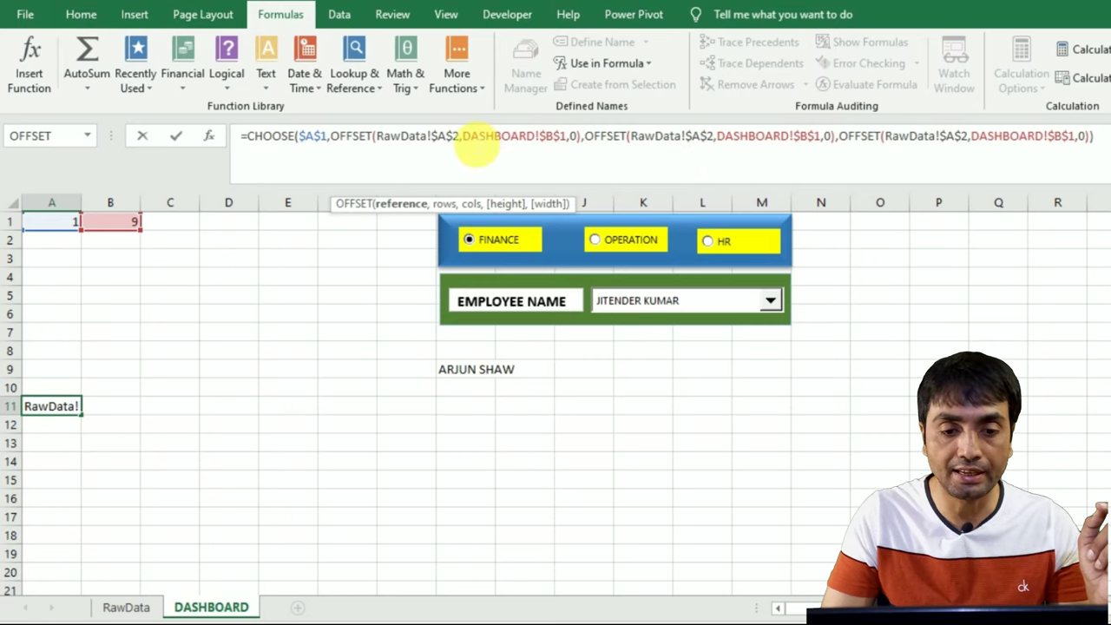
{"action": "key", "text": "ctrl+Return"}
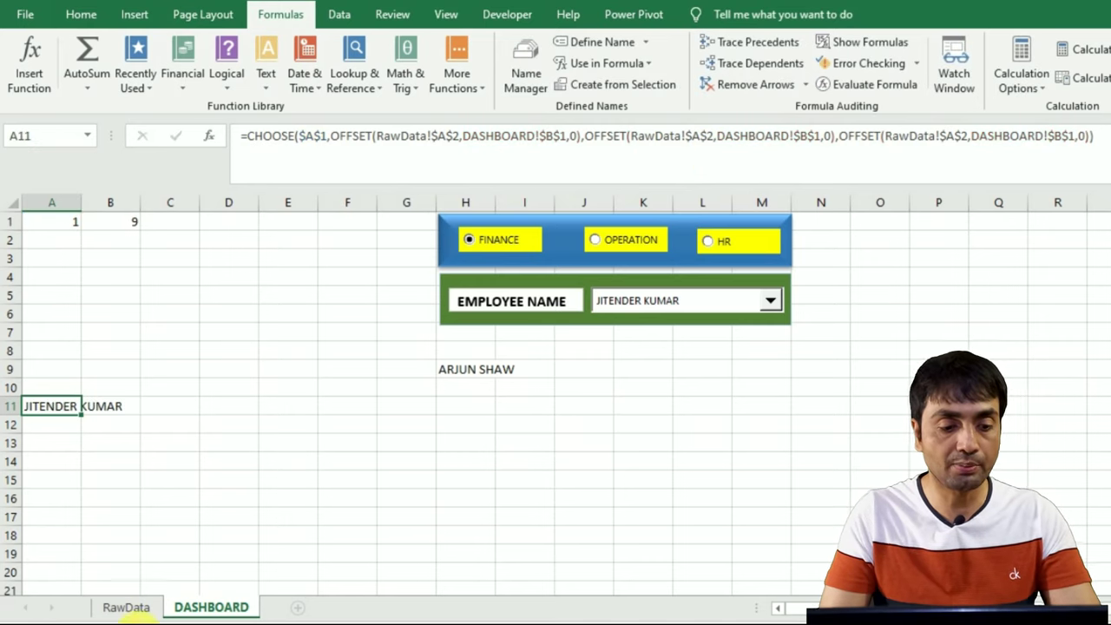
Step: Check the EMPNAME headers at RawData A2, A15 and A28, then reopen A11's formula for editing
{"action": "left_click", "coordinate": [126, 608]}
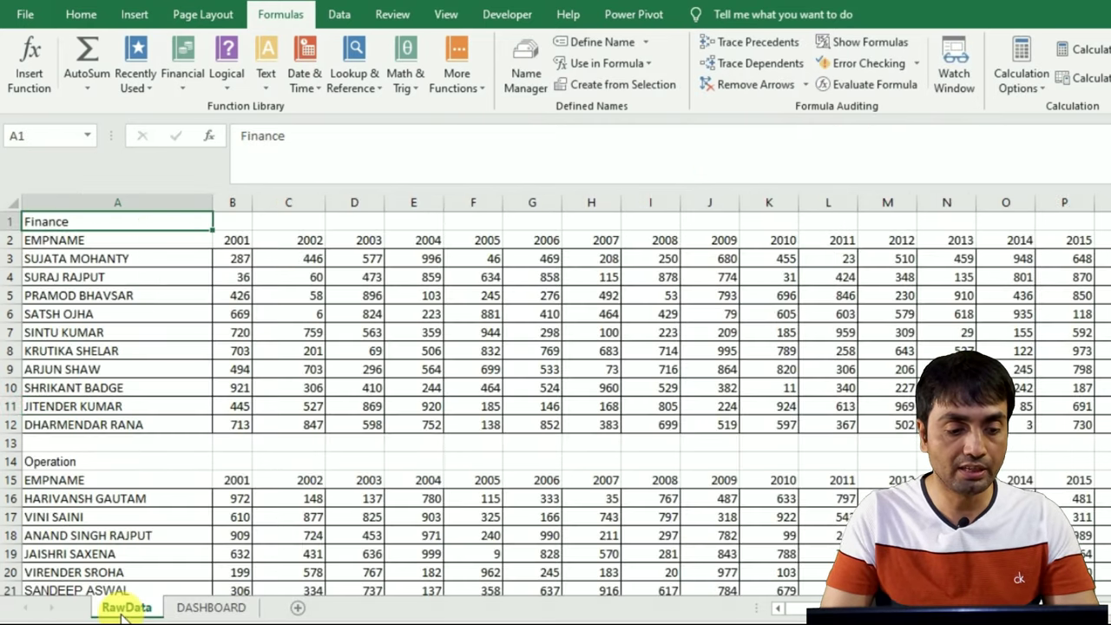
{"action": "left_click", "coordinate": [57, 243]}
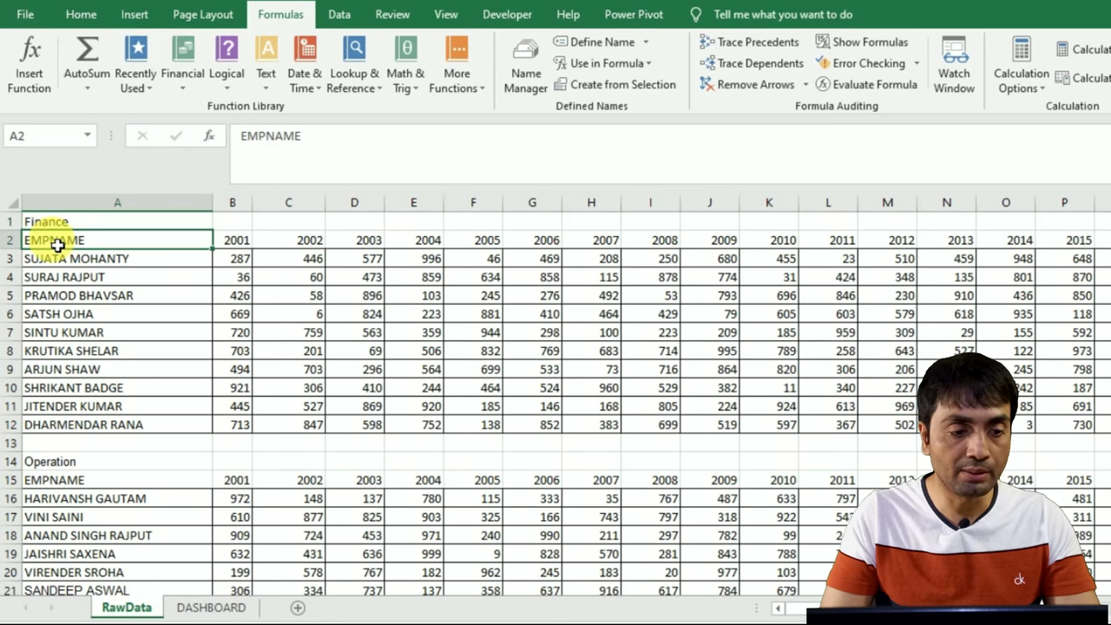
{"action": "left_click", "coordinate": [56, 483]}
{"action": "key", "text": "Down"}
{"action": "key", "text": "Down"}
{"action": "key", "text": "Down"}
{"action": "key", "text": "Down"}
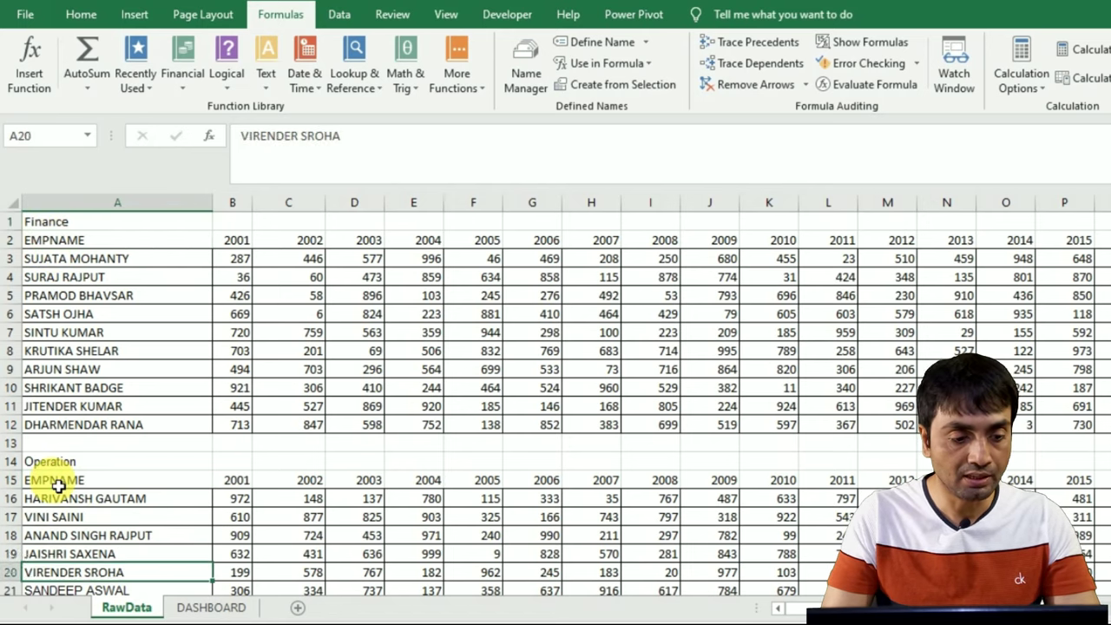
{"action": "key", "text": "Down"}
{"action": "key", "text": "Down"}
{"action": "key", "text": "Down"}
{"action": "key", "text": "Down"}
{"action": "key", "text": "Down"}
{"action": "key", "text": "Down"}
{"action": "left_click", "coordinate": [41, 278]}
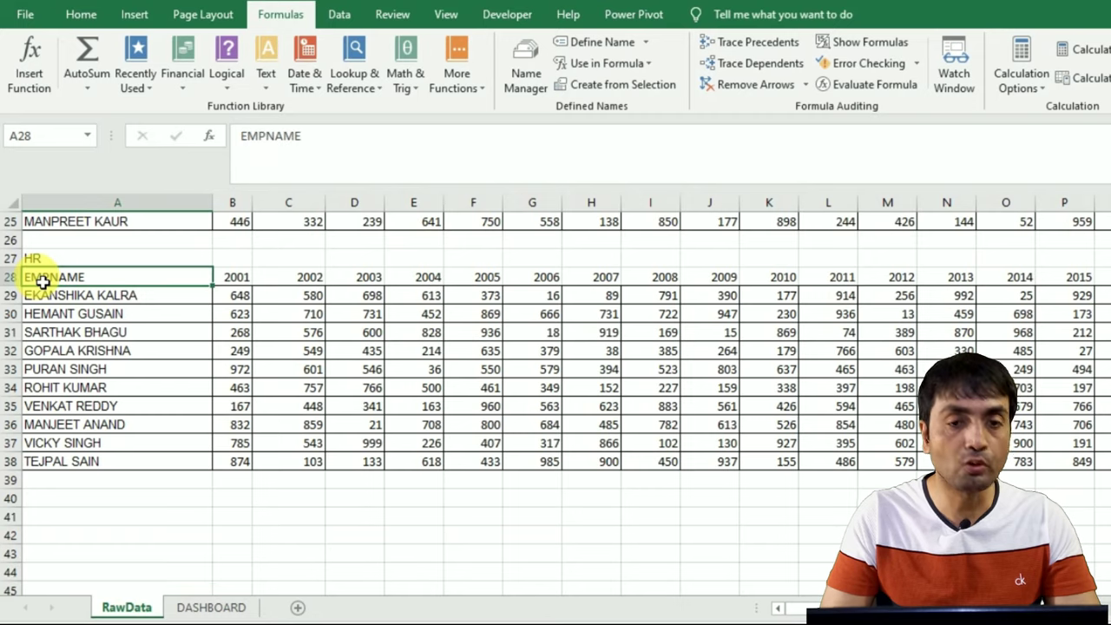
{"action": "left_click", "coordinate": [209, 607]}
{"action": "left_click", "coordinate": [243, 138]}
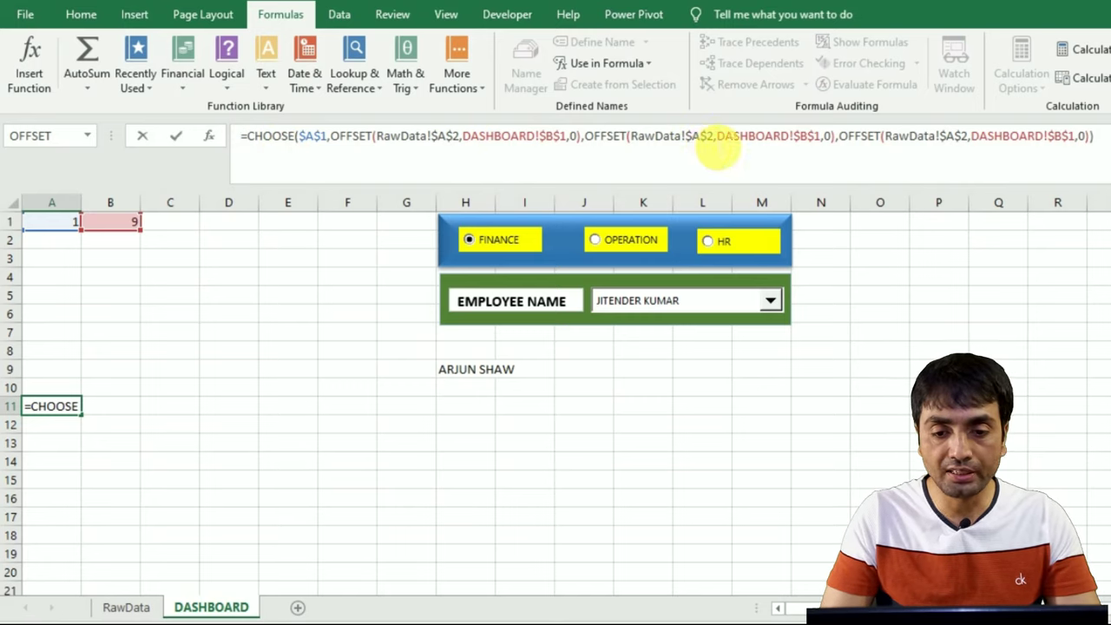
Step: Change the second OFFSET start to RawData!$A$15 and the third to $A$28, then commit
{"action": "left_click", "coordinate": [714, 137]}
{"action": "type", "text": "5"}
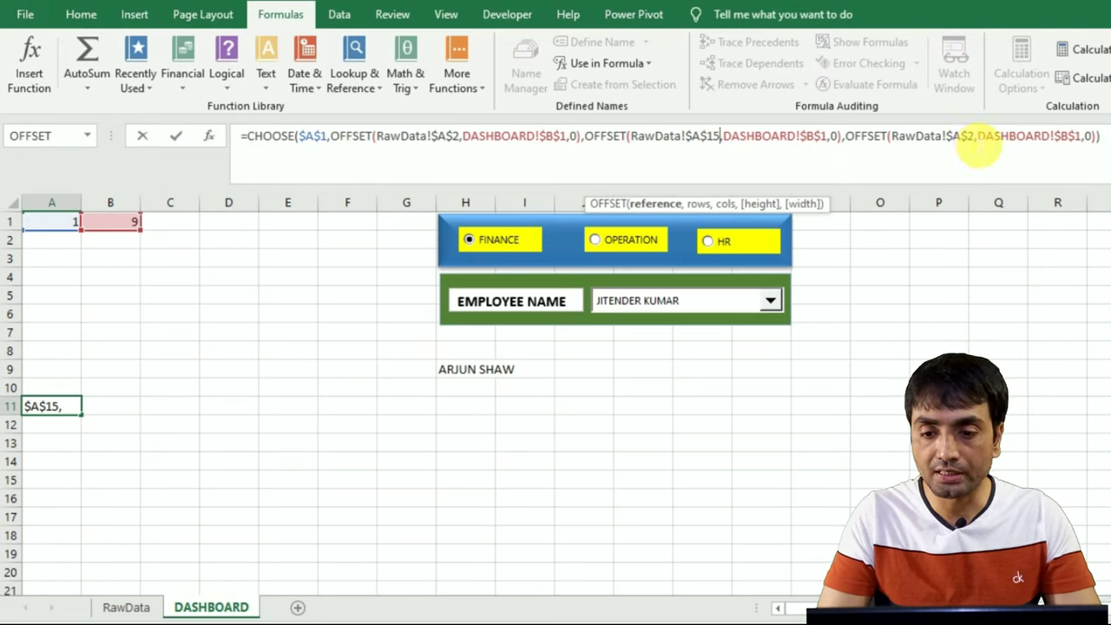
{"action": "left_click", "coordinate": [976, 139]}
{"action": "type", "text": "8"}
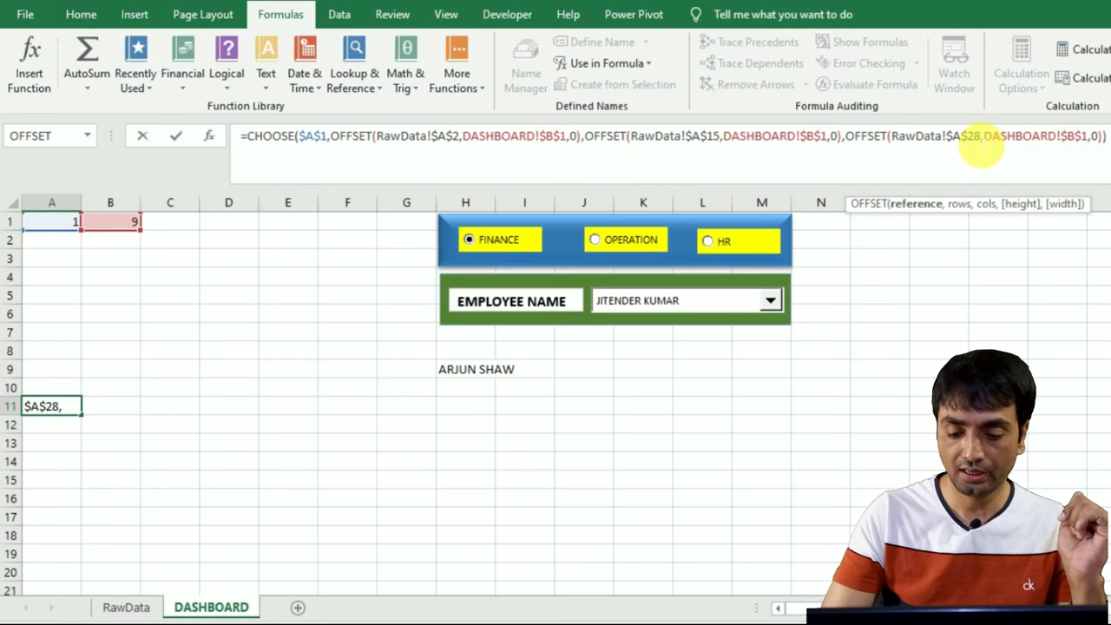
{"action": "key", "text": "Return"}
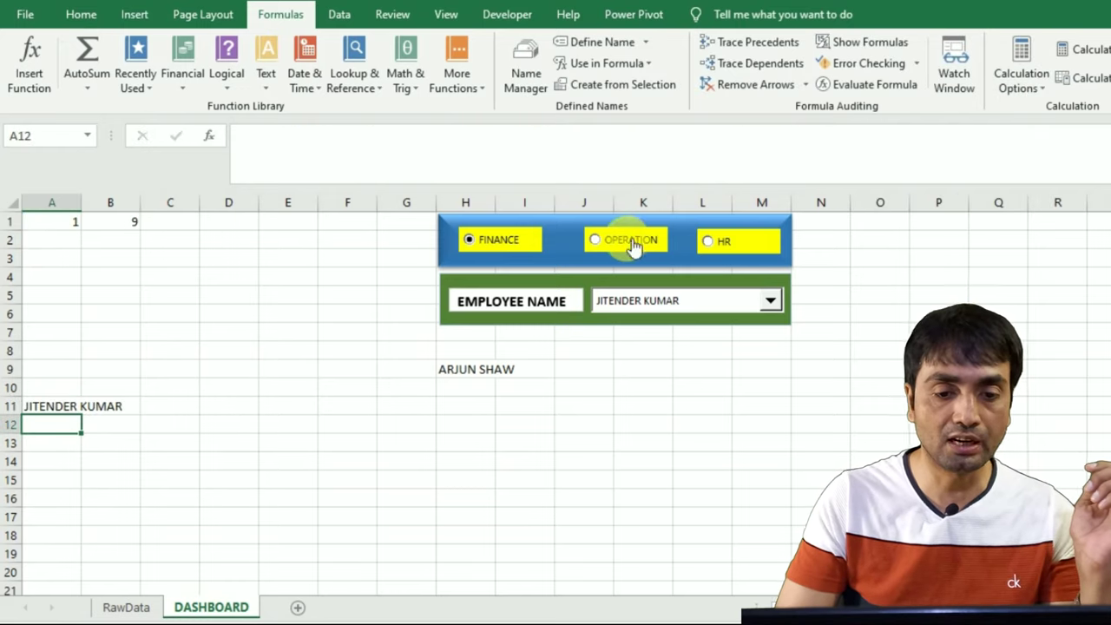
{"action": "left_click", "coordinate": [668, 300]}
{"action": "left_click", "coordinate": [660, 359]}
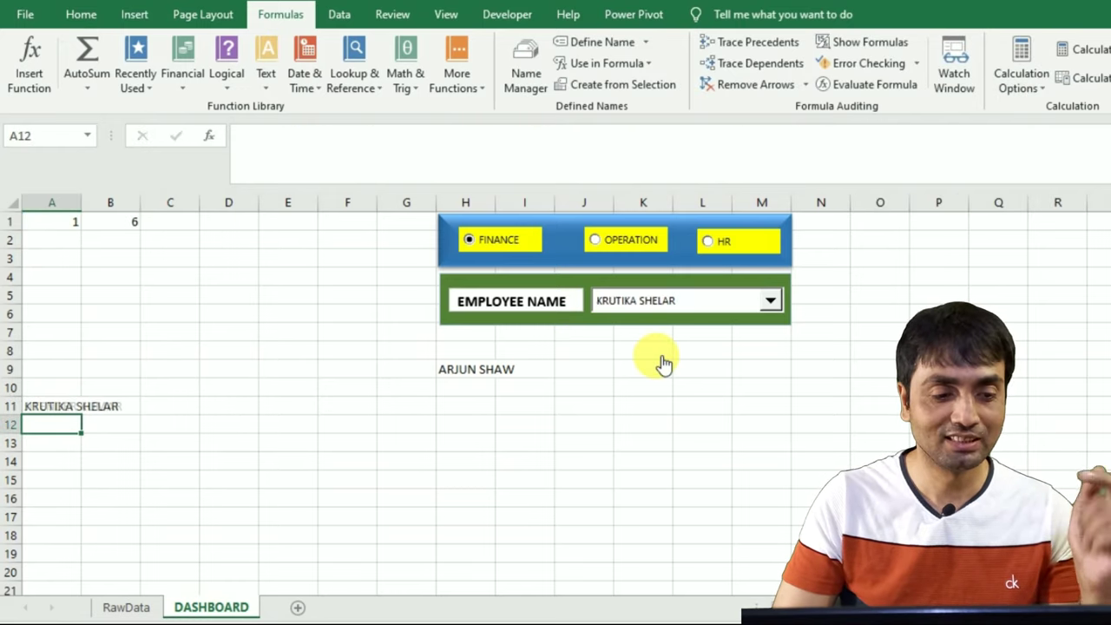
{"action": "left_click", "coordinate": [608, 247]}
{"action": "left_click", "coordinate": [653, 302]}
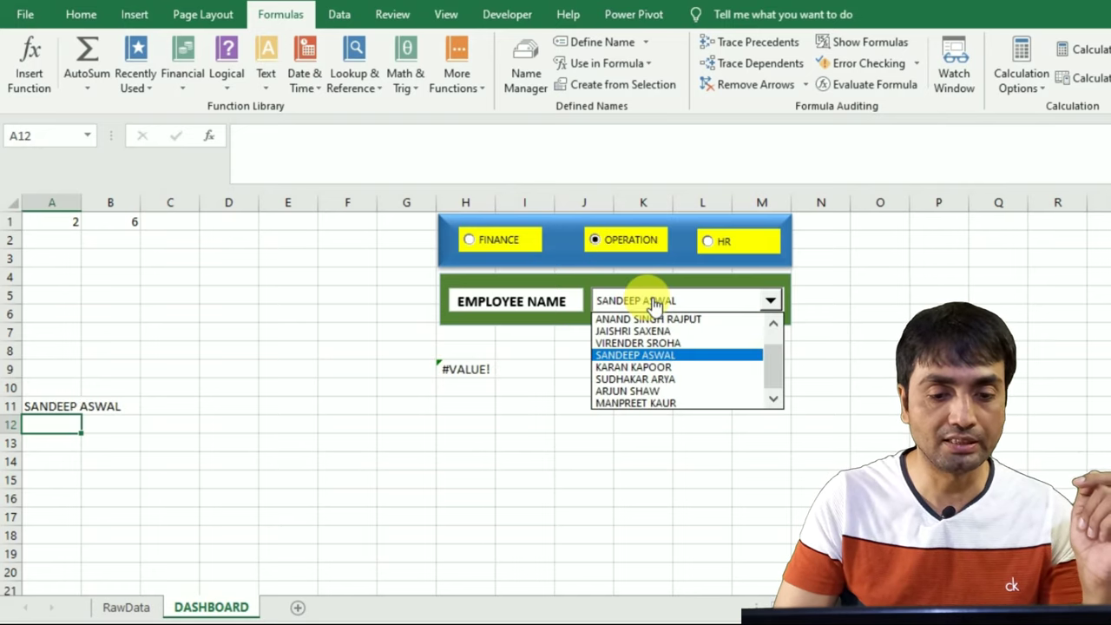
{"action": "left_click", "coordinate": [640, 380]}
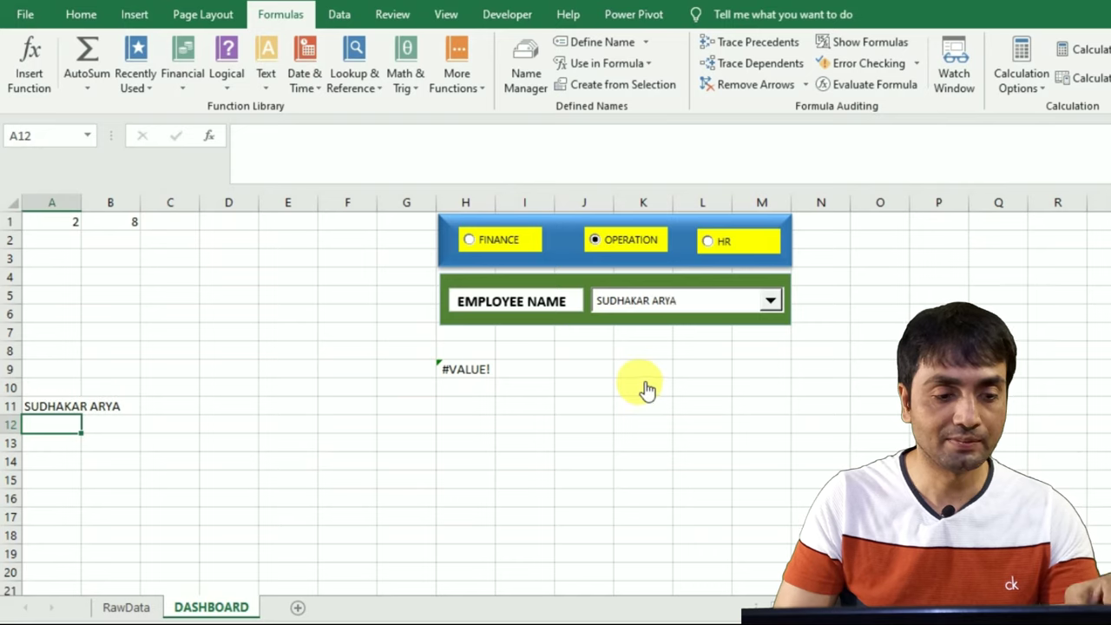
{"action": "left_click", "coordinate": [710, 250]}
{"action": "left_click", "coordinate": [759, 304]}
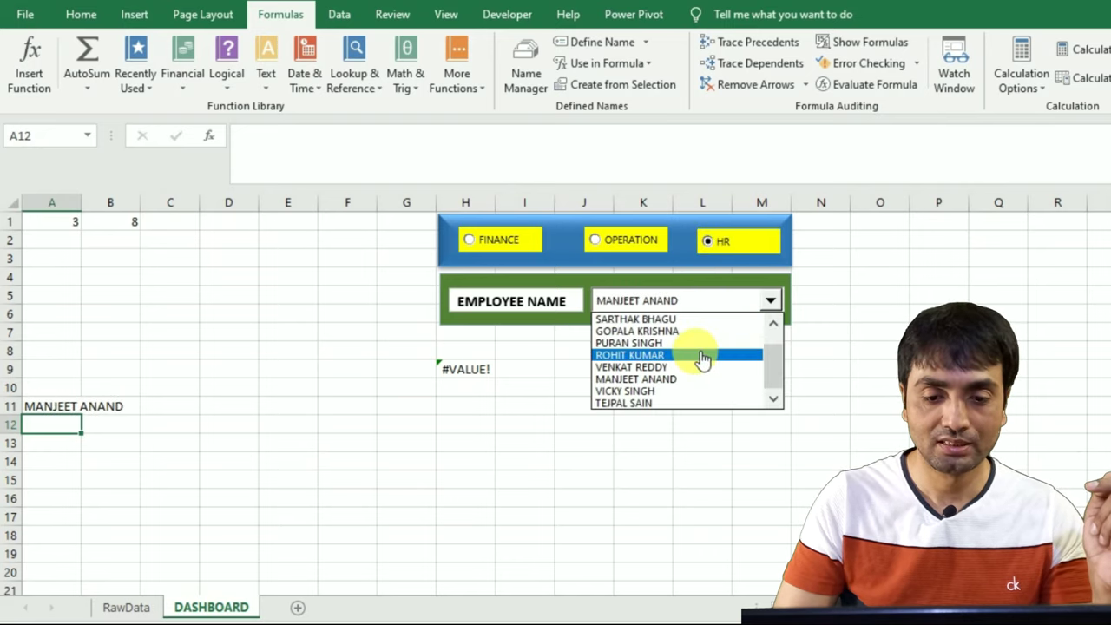
{"action": "left_click", "coordinate": [703, 356]}
{"action": "left_click", "coordinate": [45, 406]}
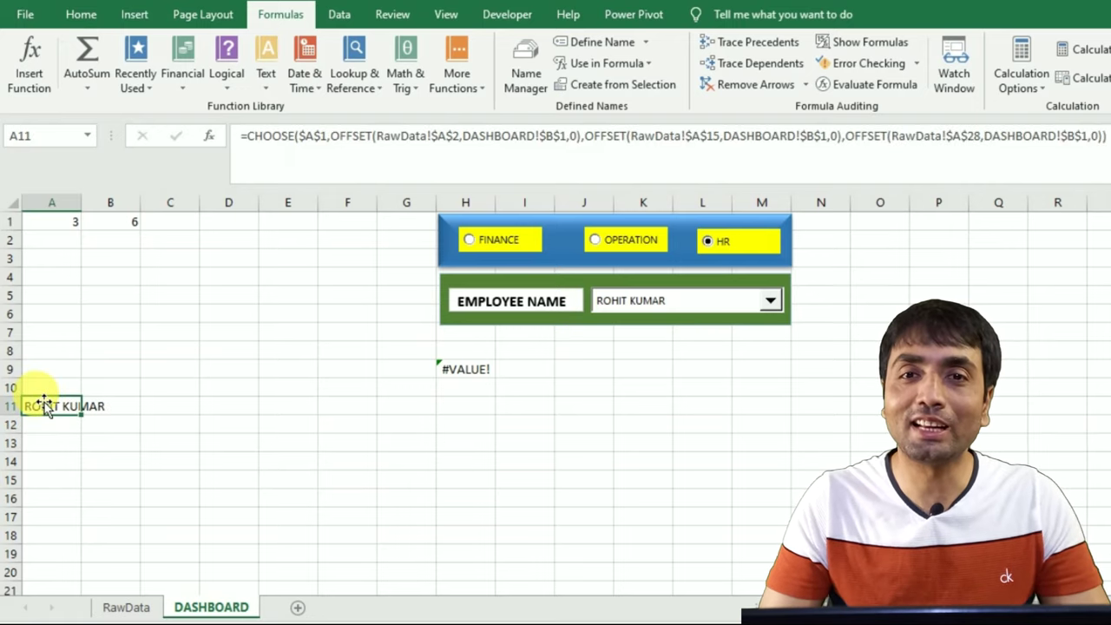
{"action": "key", "text": "Up"}
Step: Label A10 YEAR and draw a blue rectangle across rows 8–9, columns A to G
{"action": "type", "text": "Y"}
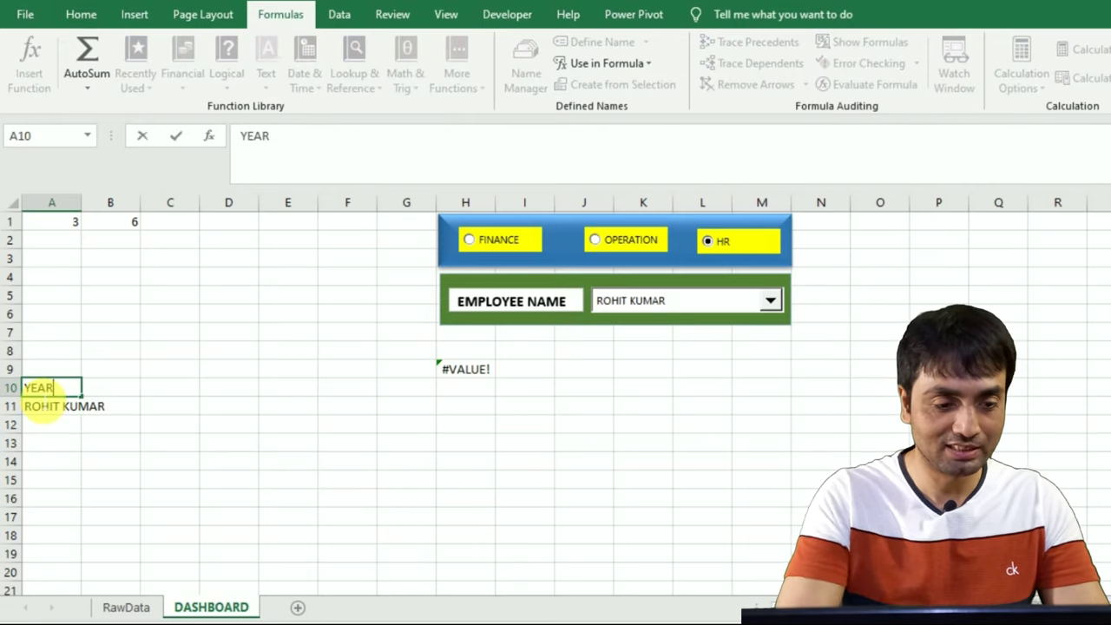
{"action": "key", "text": "Tab"}
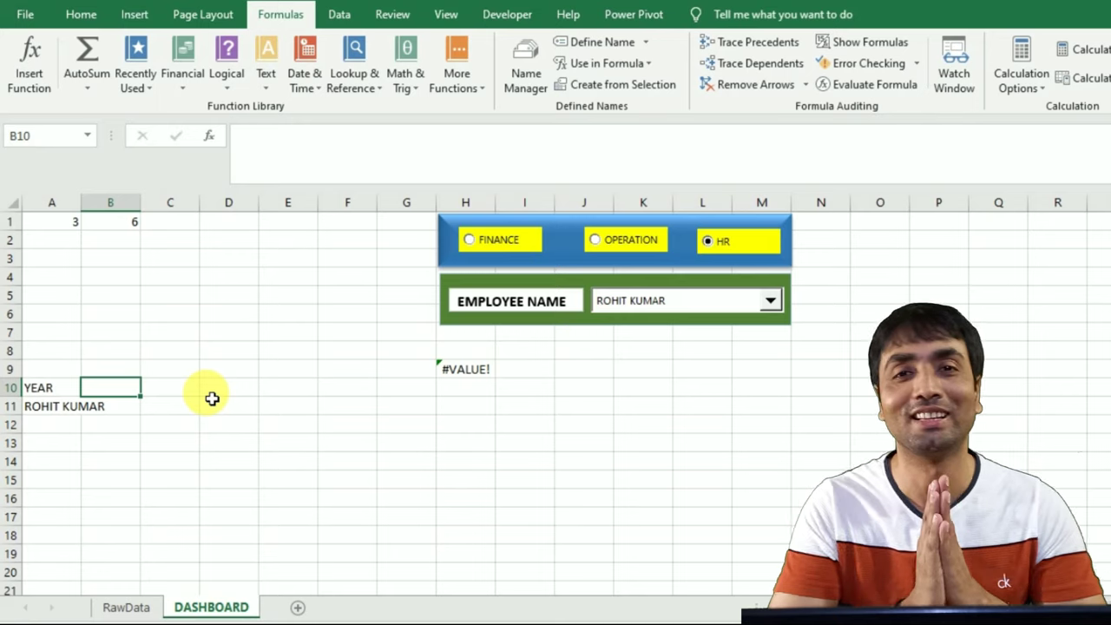
{"action": "left_click", "coordinate": [116, 406]}
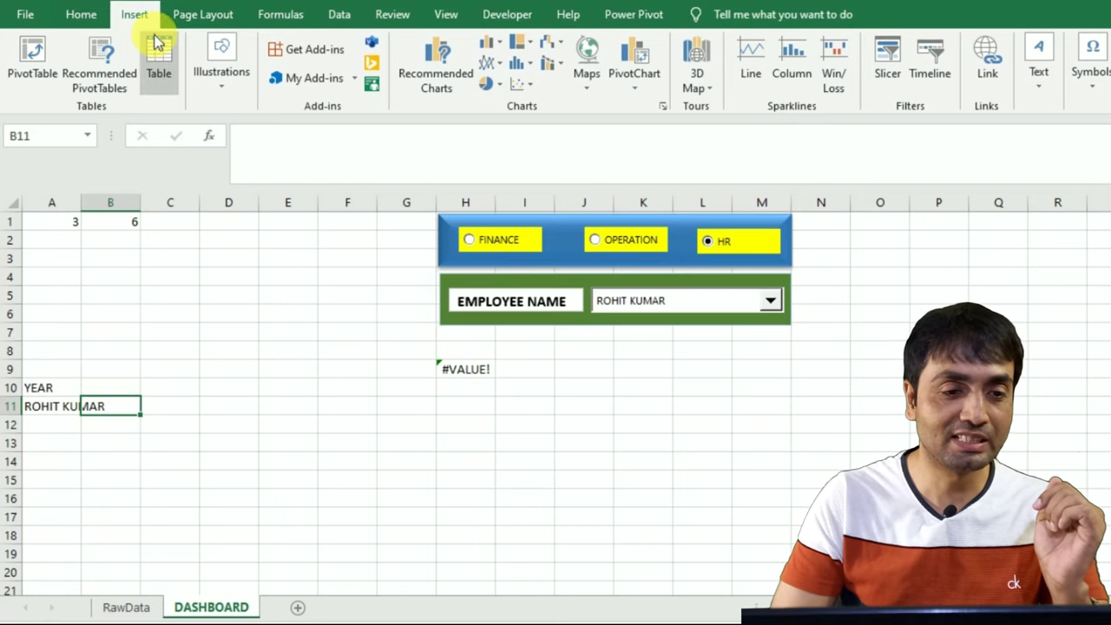
{"action": "left_click", "coordinate": [223, 82]}
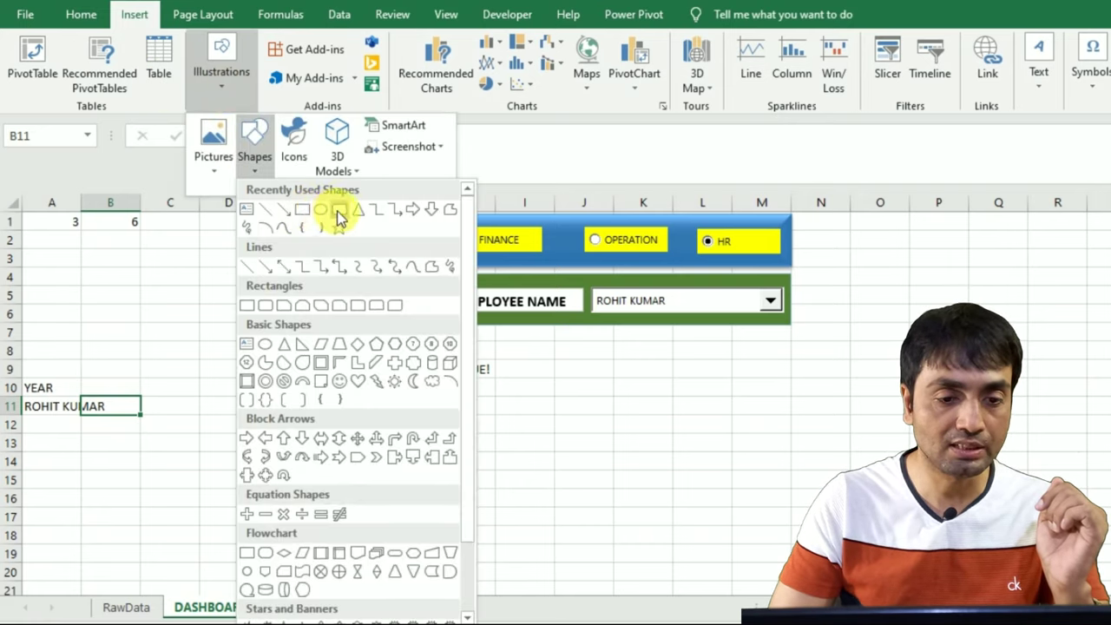
{"action": "left_click", "coordinate": [339, 216]}
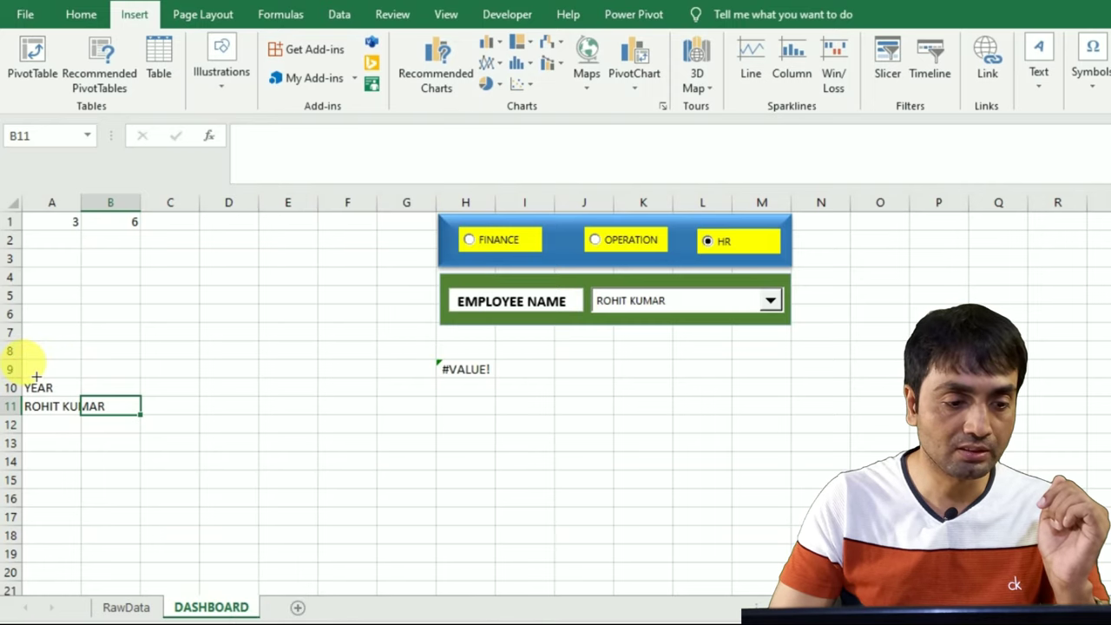
{"action": "left_click_drag", "start_coordinate": [26, 355], "coordinate": [418, 379]}
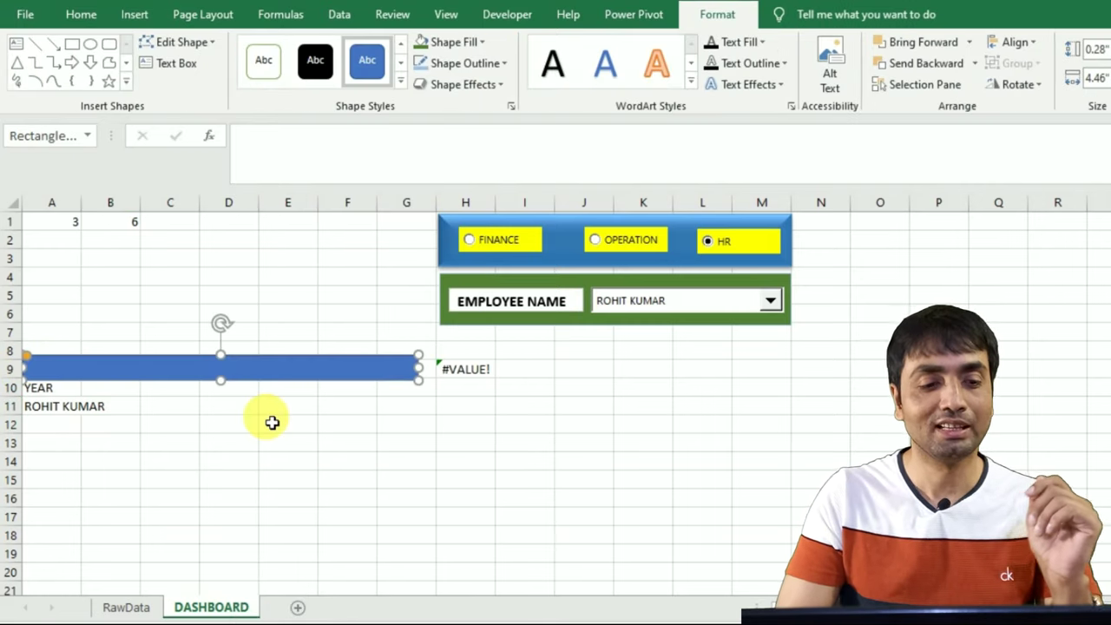
{"action": "left_click", "coordinate": [507, 14]}
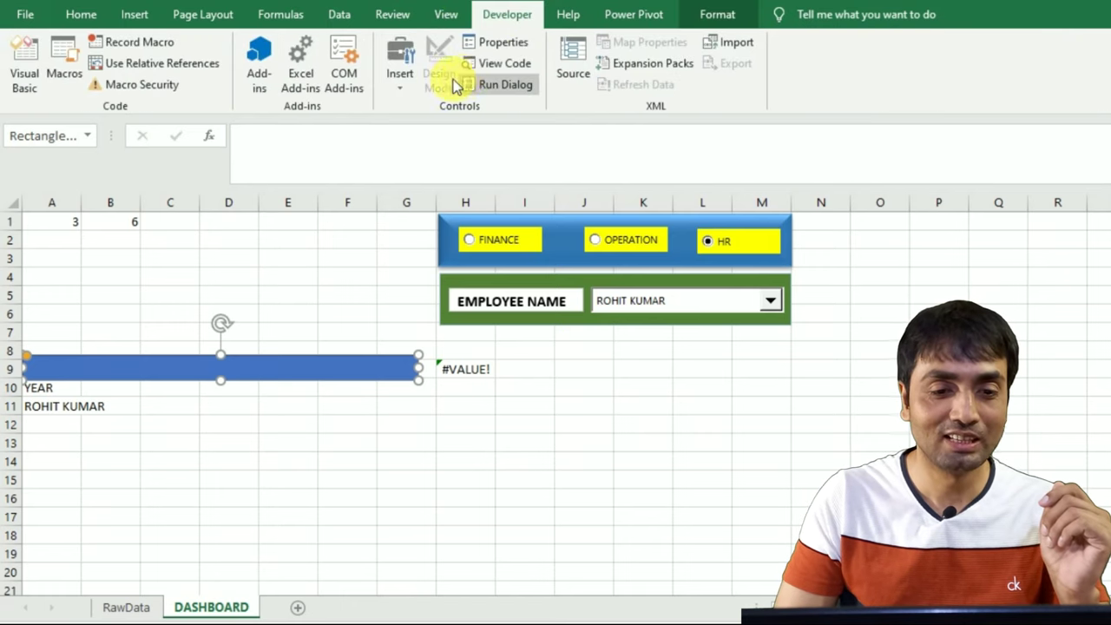
Step: Draw a horizontal form-control scroll bar across A9:G9 inside the rectangle
{"action": "left_click", "coordinate": [402, 89]}
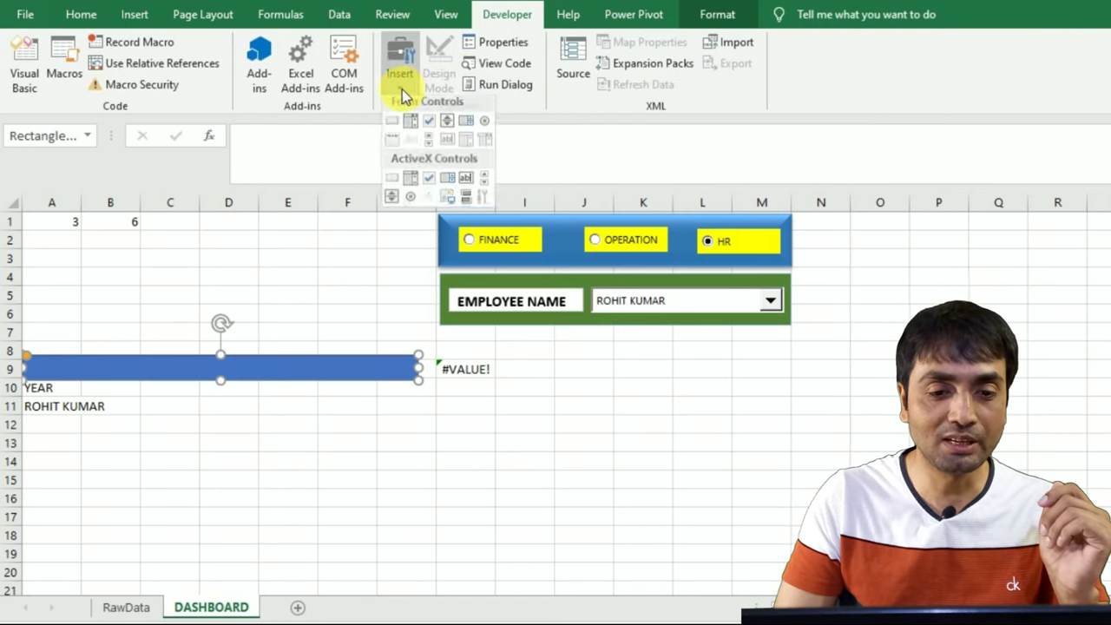
{"action": "left_click", "coordinate": [427, 147]}
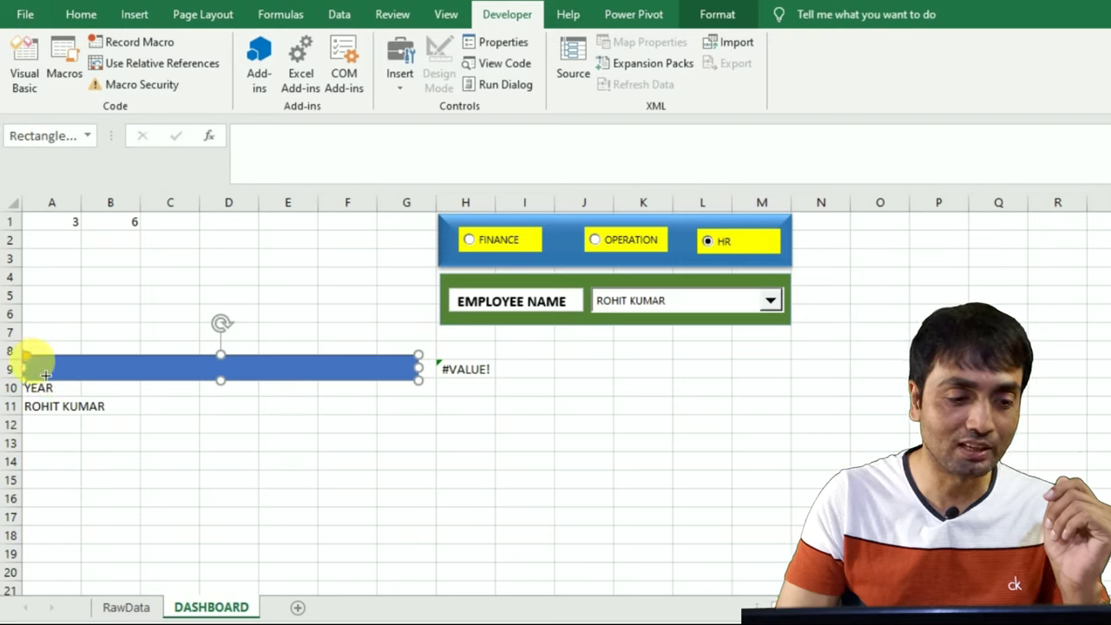
{"action": "left_click_drag", "start_coordinate": [45, 375], "coordinate": [330, 386]}
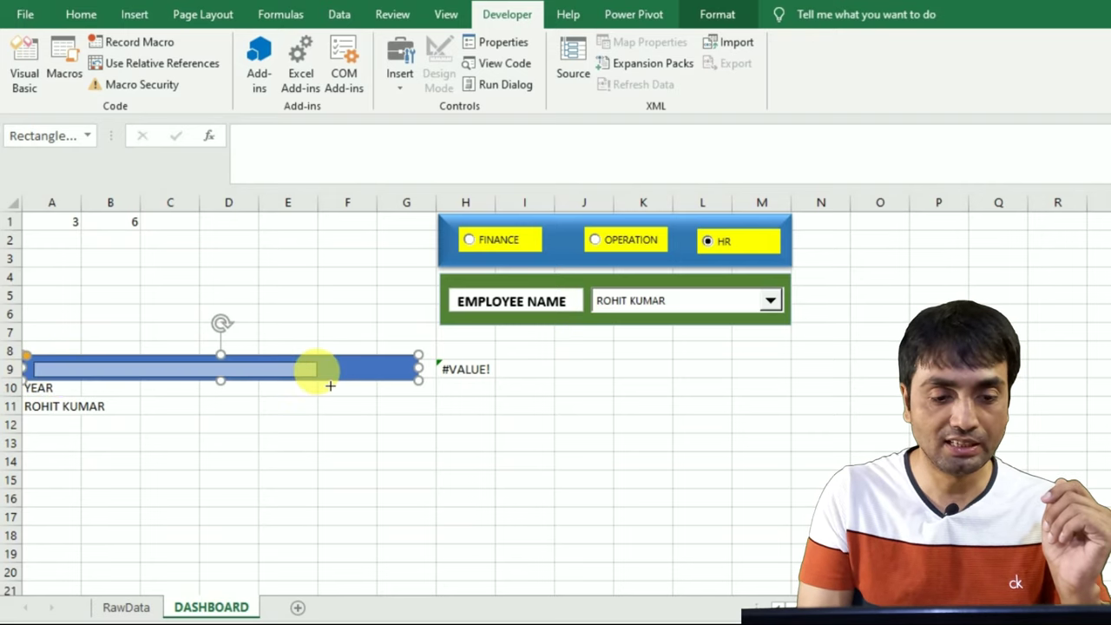
{"action": "left_click_drag", "start_coordinate": [330, 386], "coordinate": [419, 381]}
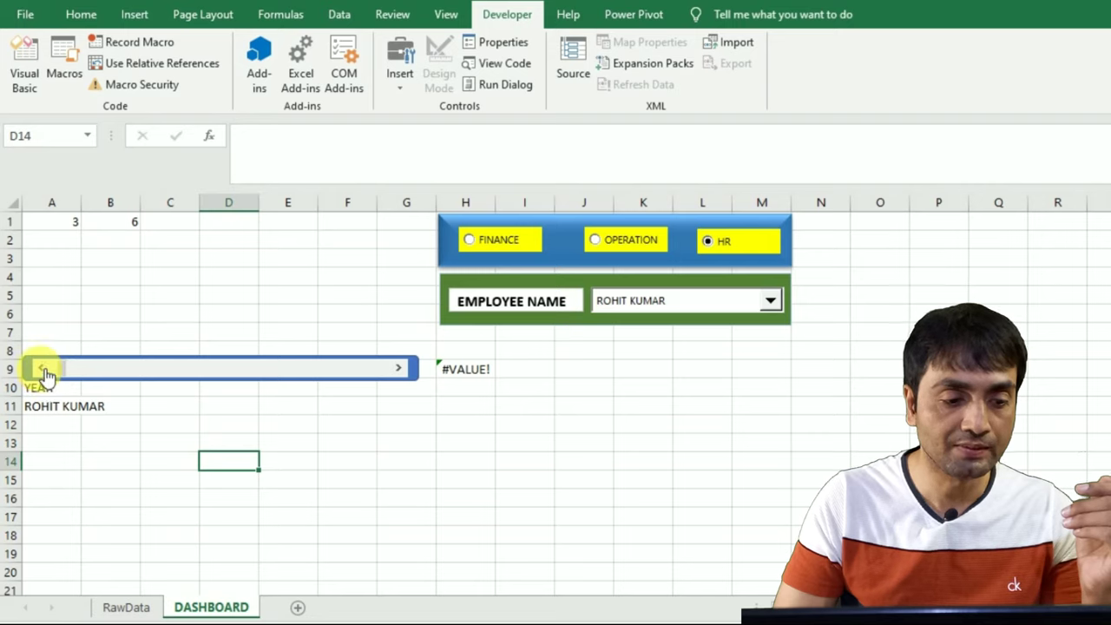
Step: Format the scroll bar with minimum 0, maximum 30, increment 1, and cell link $C$1
{"action": "right_click", "coordinate": [119, 378]}
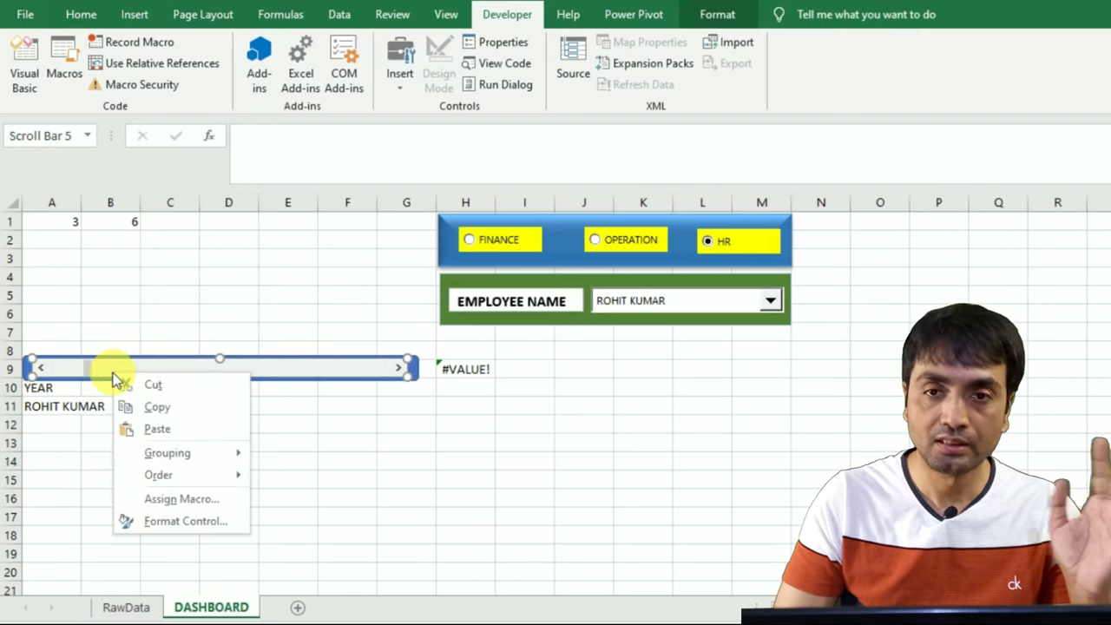
{"action": "left_click", "coordinate": [187, 521]}
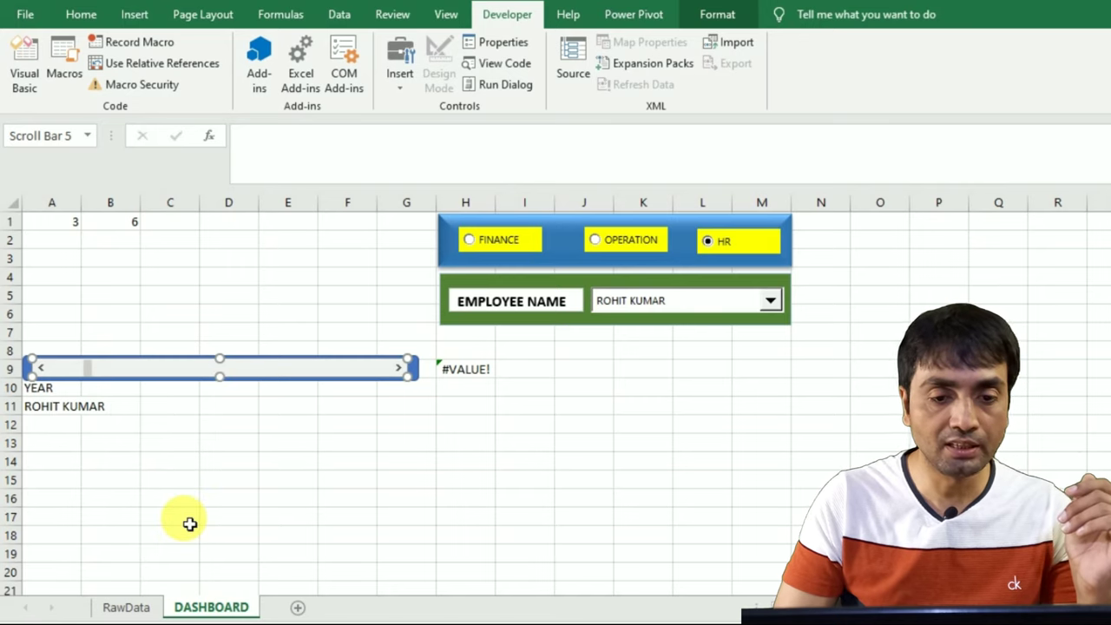
{"action": "double_click", "coordinate": [517, 50]}
{"action": "key", "text": "BackSpace"}
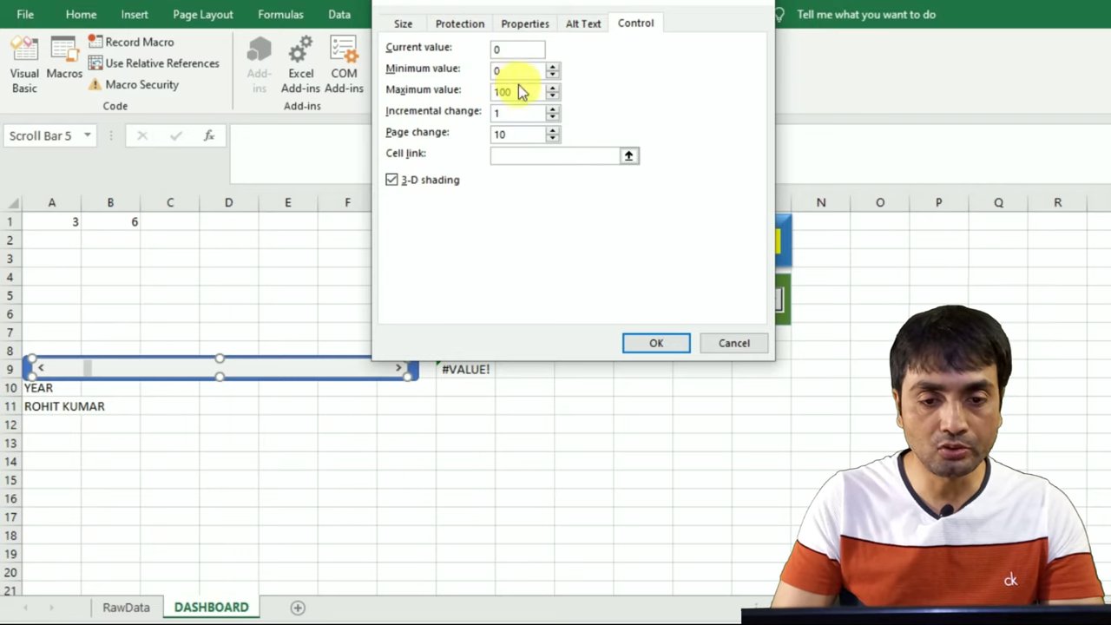
{"action": "left_click", "coordinate": [519, 92]}
{"action": "key", "text": "BackSpace"}
{"action": "key", "text": "BackSpace"}
{"action": "key", "text": "BackSpace"}
{"action": "type", "text": "30"}
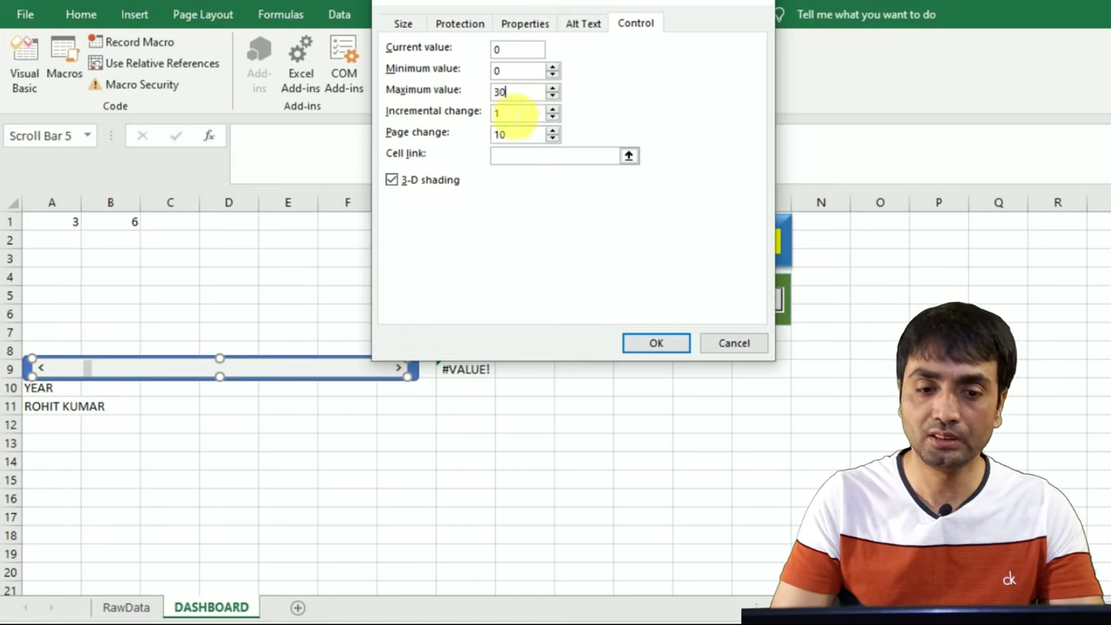
{"action": "left_click", "coordinate": [511, 156]}
{"action": "type", "text": "$C$1"}
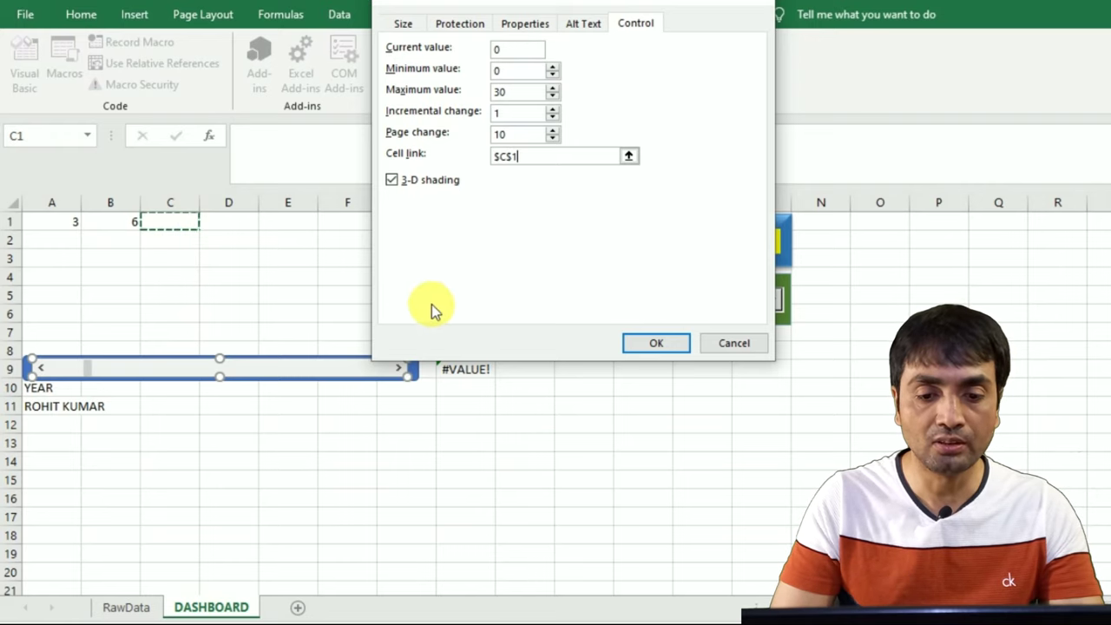
{"action": "left_click", "coordinate": [654, 344]}
{"action": "left_click", "coordinate": [654, 345]}
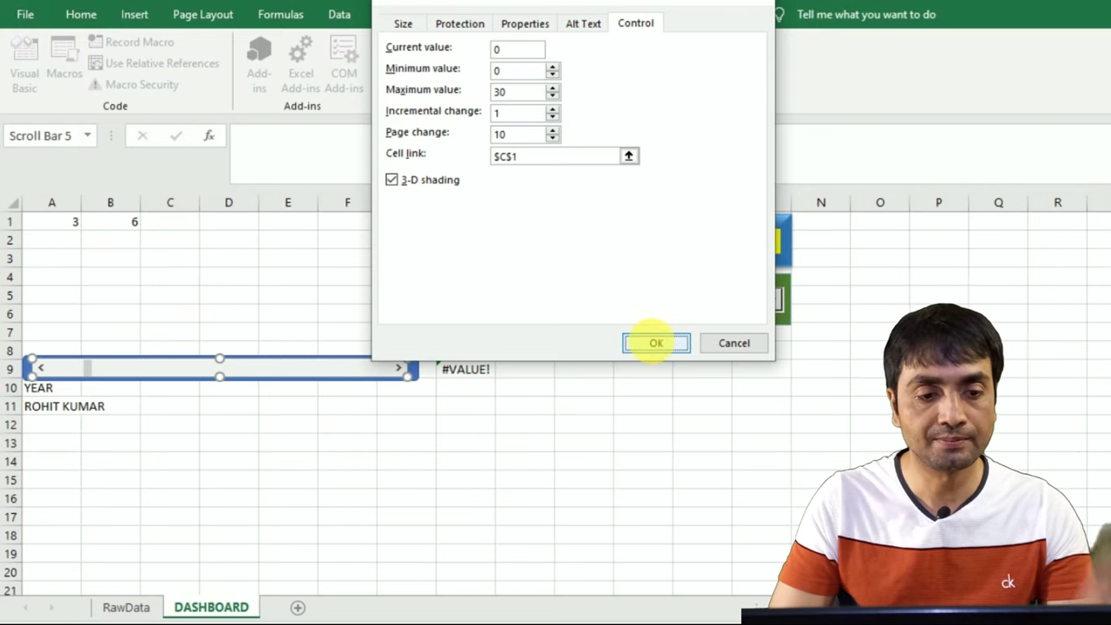
{"action": "left_click", "coordinate": [385, 488]}
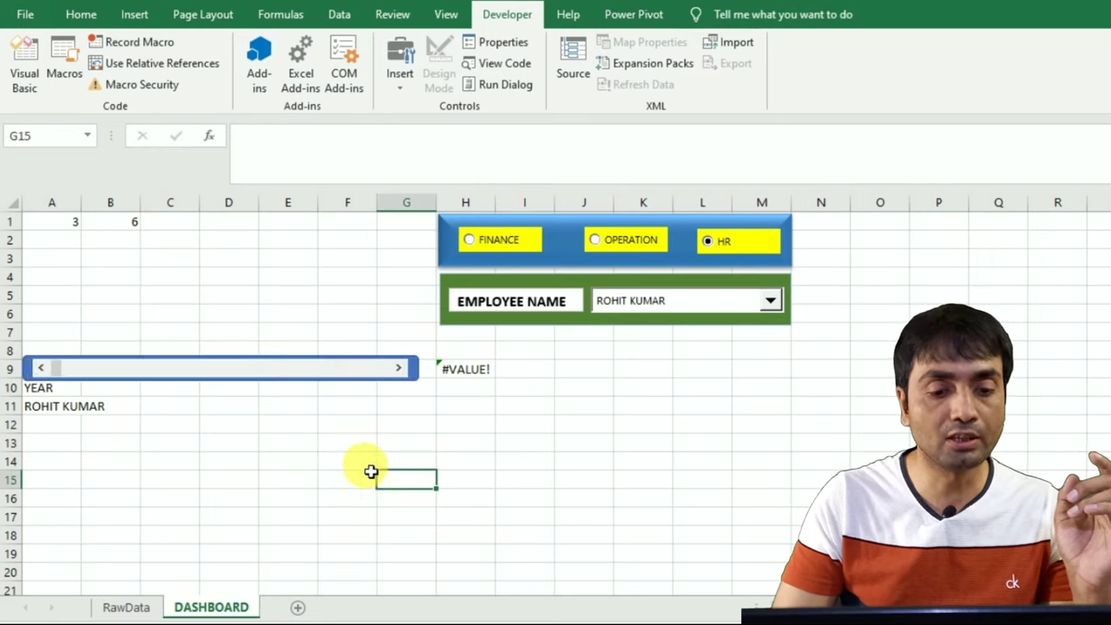
Step: Advance the scroll bar so C1 reads 11, then begin an =OFFSET( formula in B10
{"action": "left_click", "coordinate": [408, 370]}
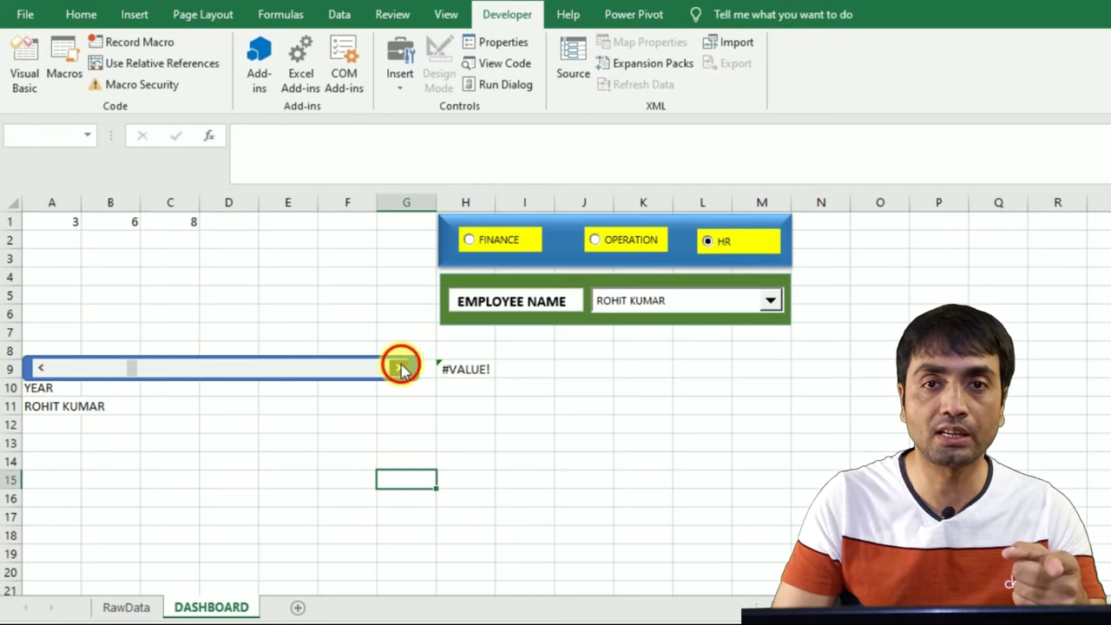
{"action": "left_click", "coordinate": [401, 368]}
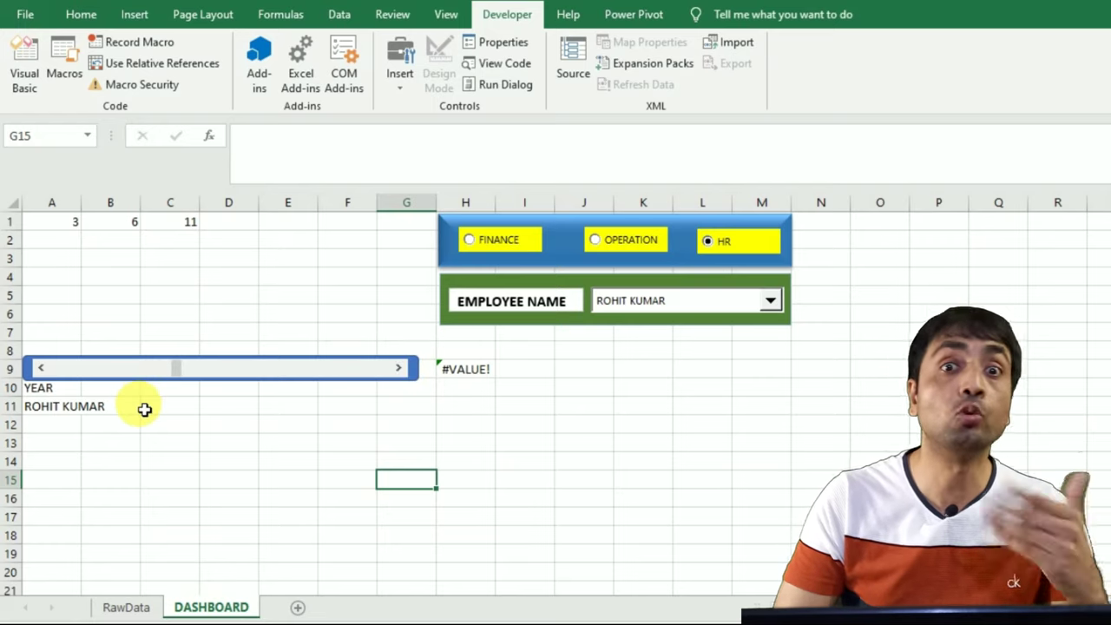
{"action": "left_click", "coordinate": [94, 390]}
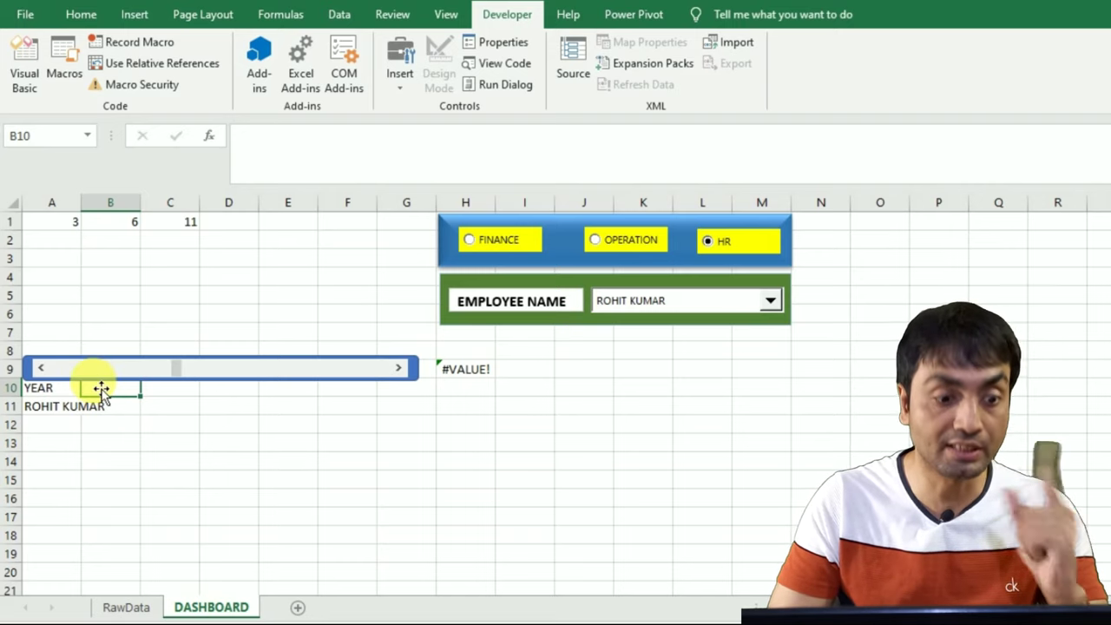
{"action": "type", "text": "="}
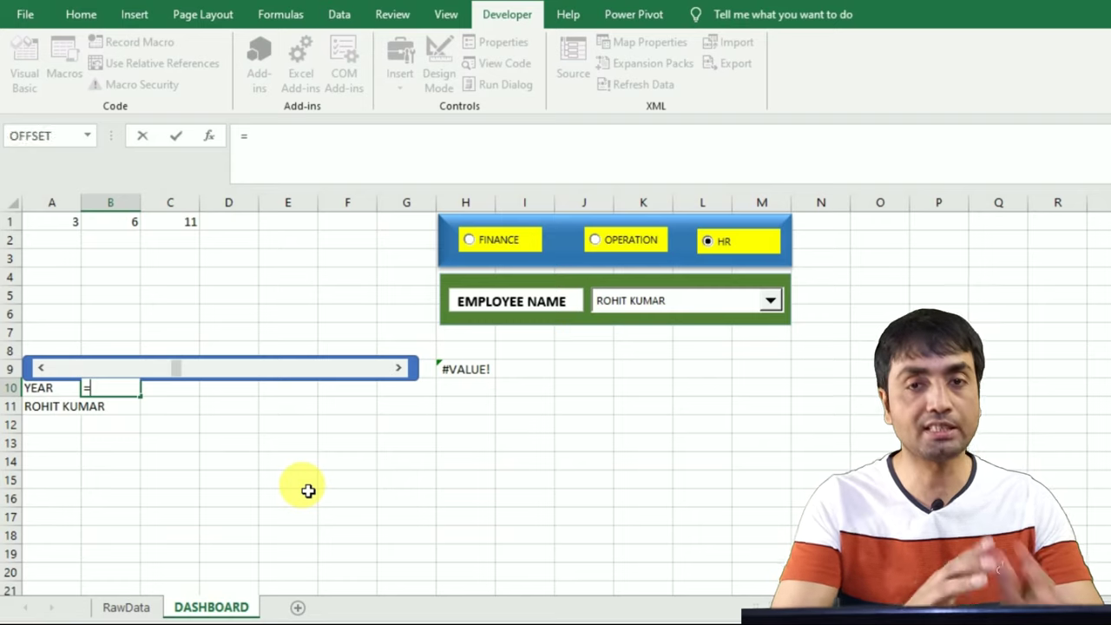
{"action": "type", "text": "OF"}
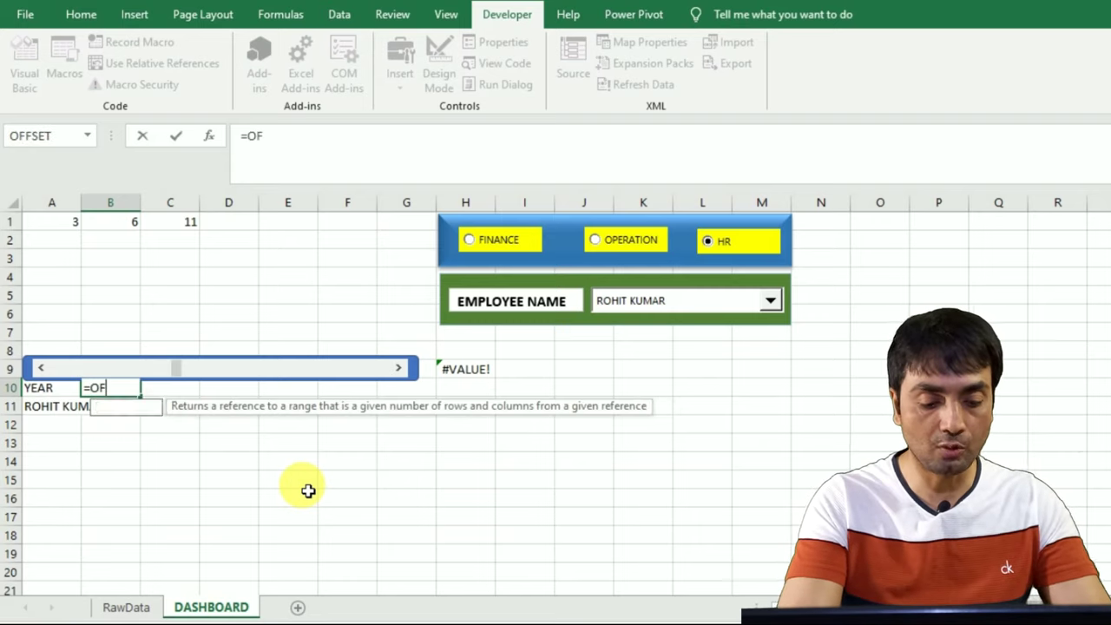
{"action": "type", "text": "FSET("}
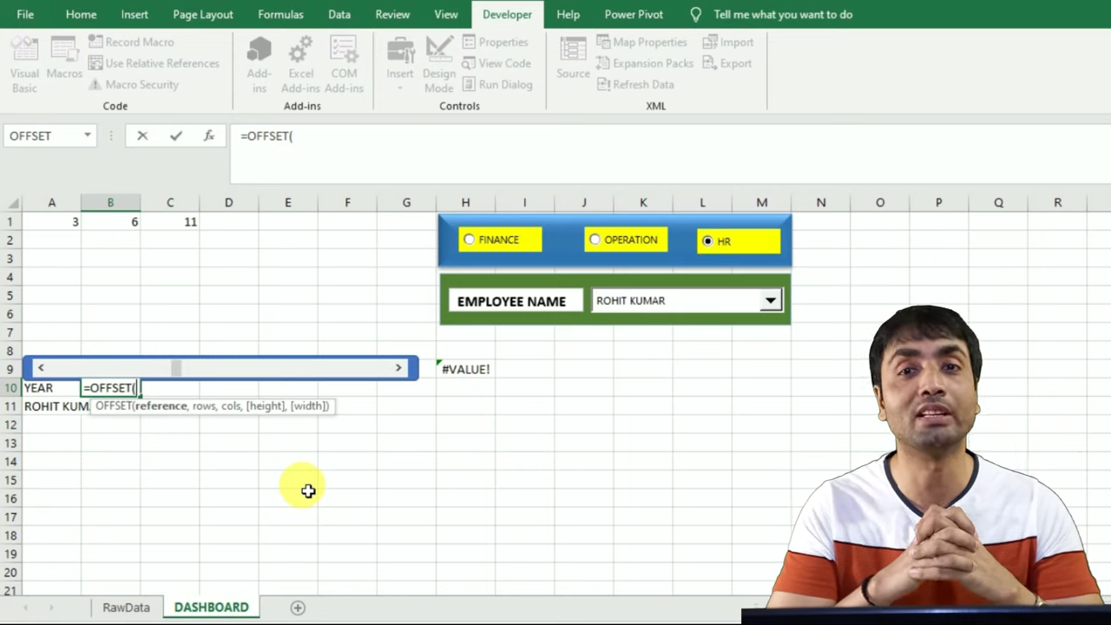
Step: Complete and enter =OFFSET(RawData!$A$1,1,COLUMN(A1)) in B10 so it shows the year 2001
{"action": "left_click", "coordinate": [142, 610]}
{"action": "key", "text": "Up"}
{"action": "key", "text": "Up"}
{"action": "key", "text": "Up"}
{"action": "key", "text": "Up"}
{"action": "key", "text": "Up"}
{"action": "key", "text": "Up"}
{"action": "key", "text": "Up"}
{"action": "key", "text": "Up"}
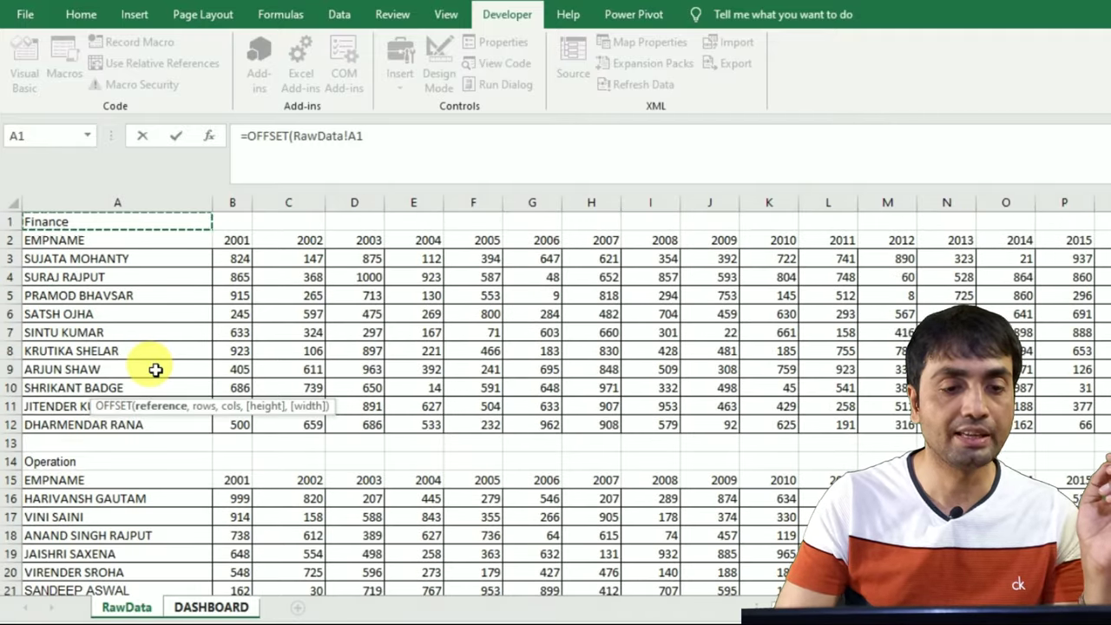
{"action": "key", "text": "F4"}
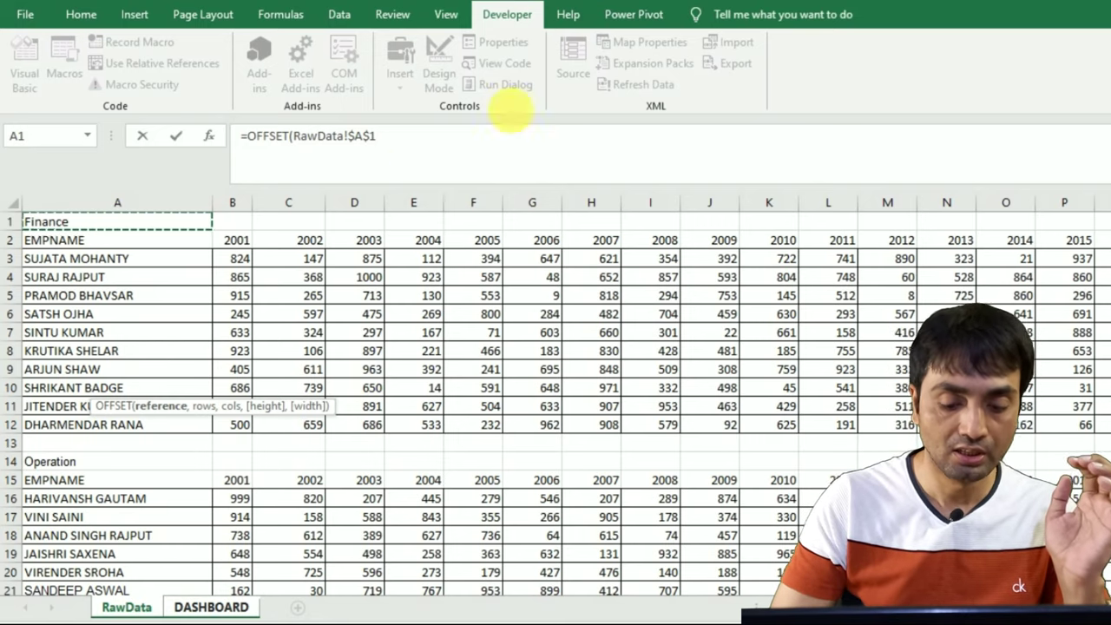
{"action": "type", "text": ","}
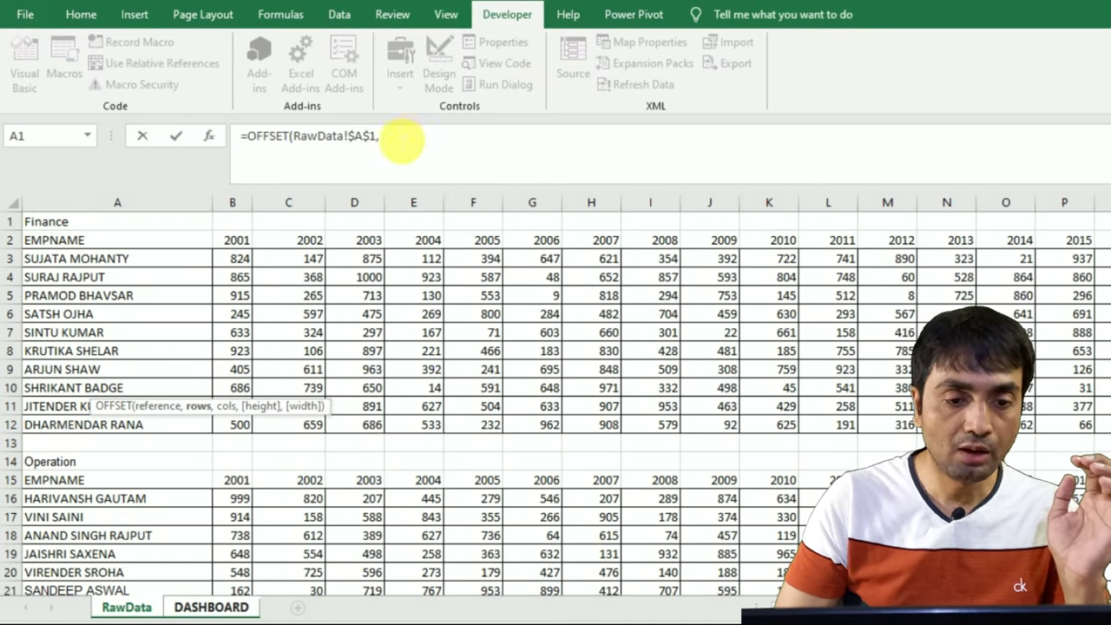
{"action": "left_click", "coordinate": [391, 141]}
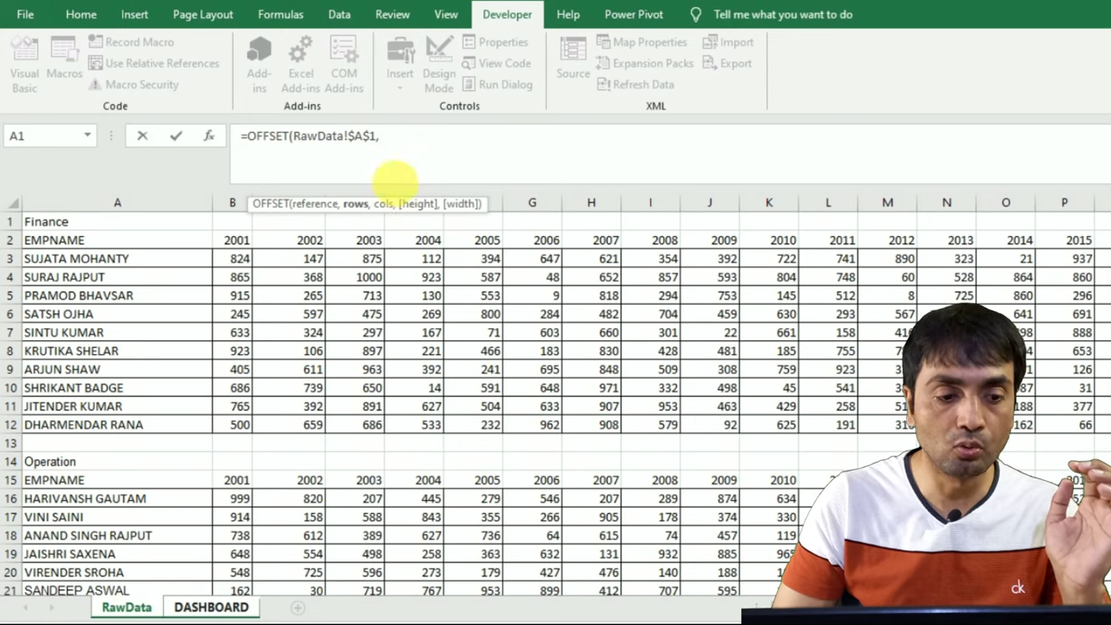
{"action": "type", "text": "1"}
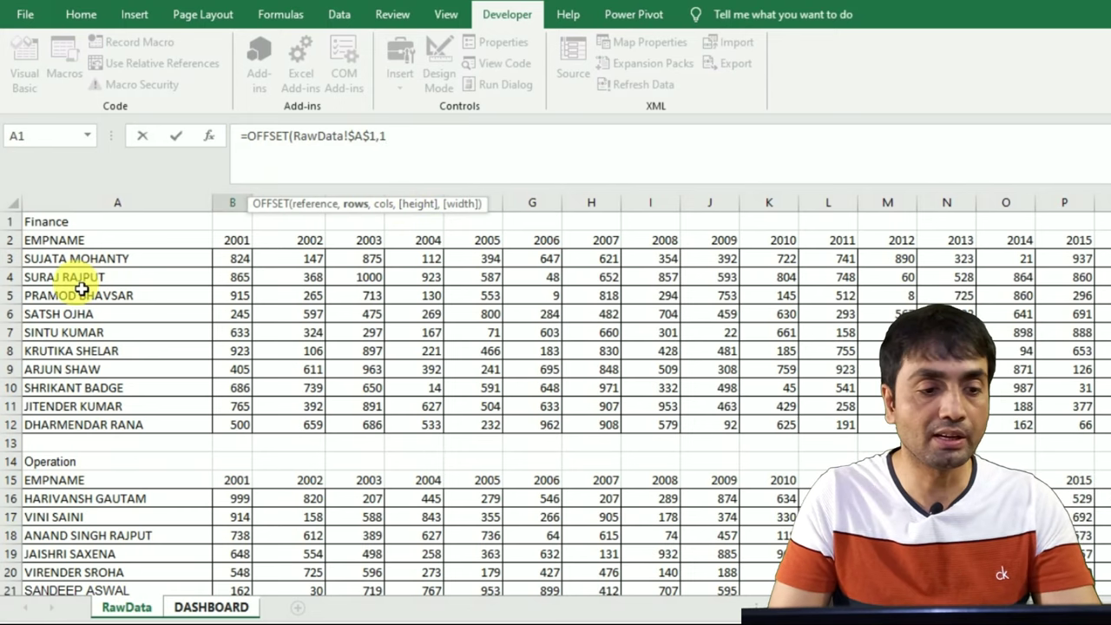
{"action": "type", "text": ","}
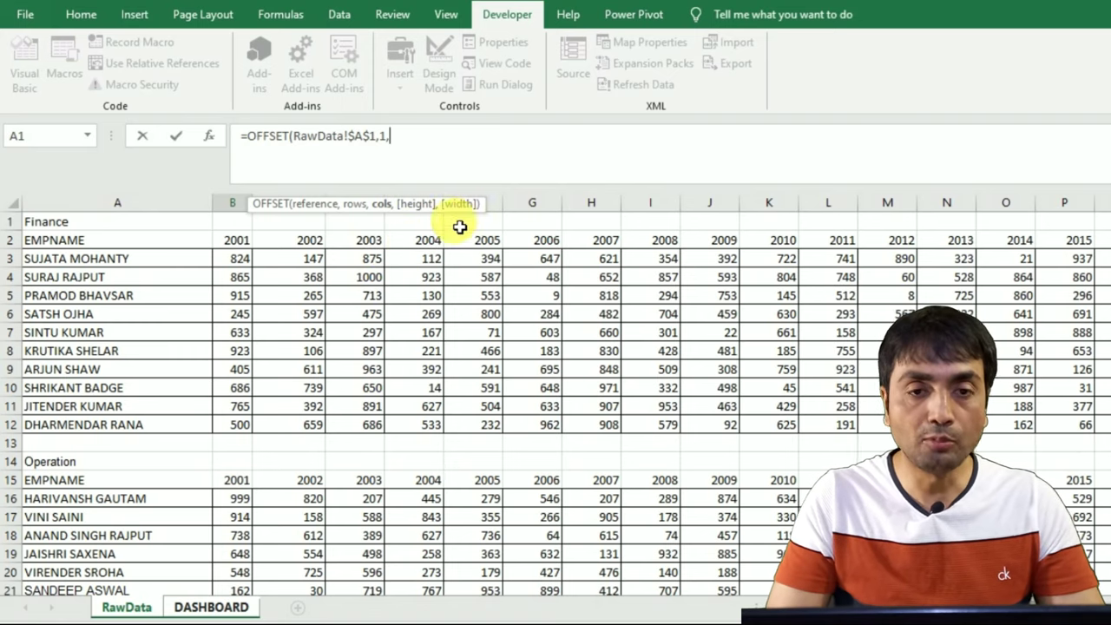
{"action": "type", "text": "CO"}
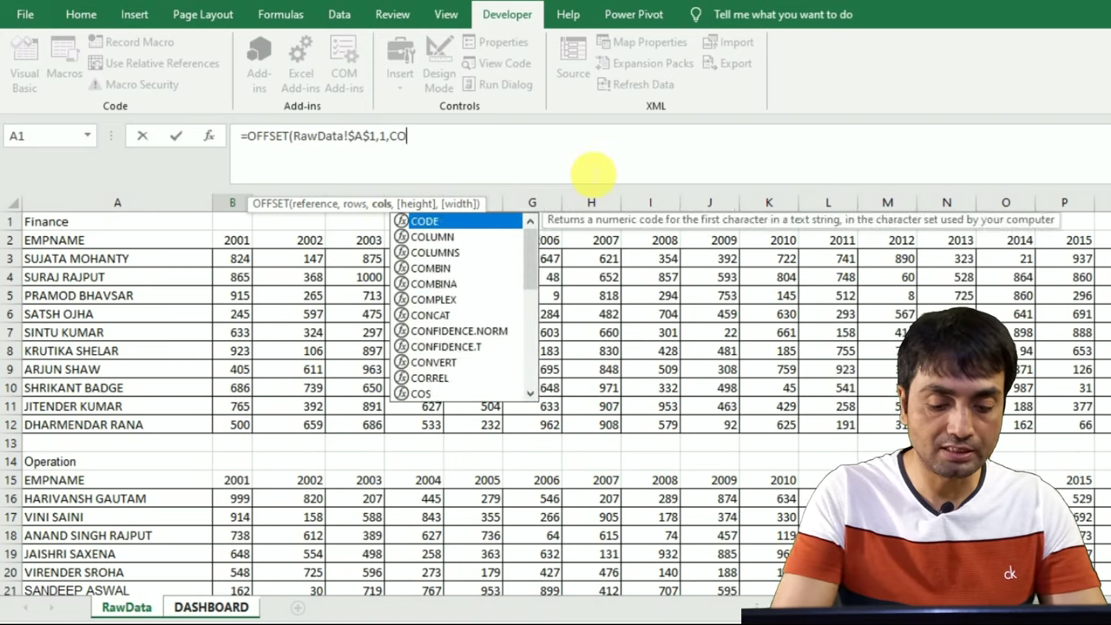
{"action": "type", "text": "LUMN("}
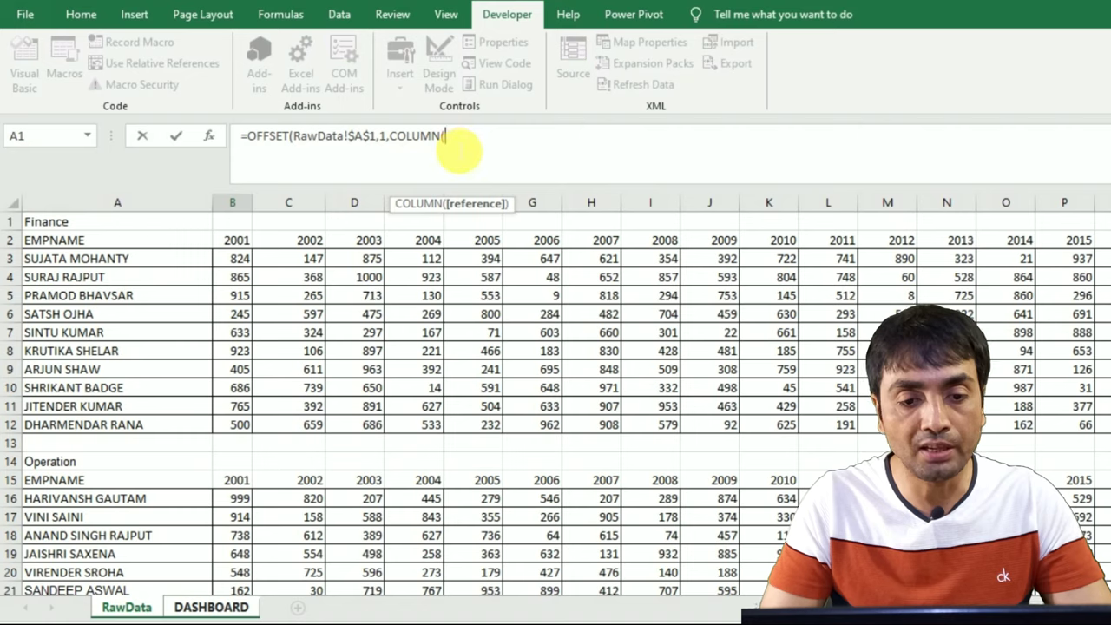
{"action": "type", "text": "Z"}
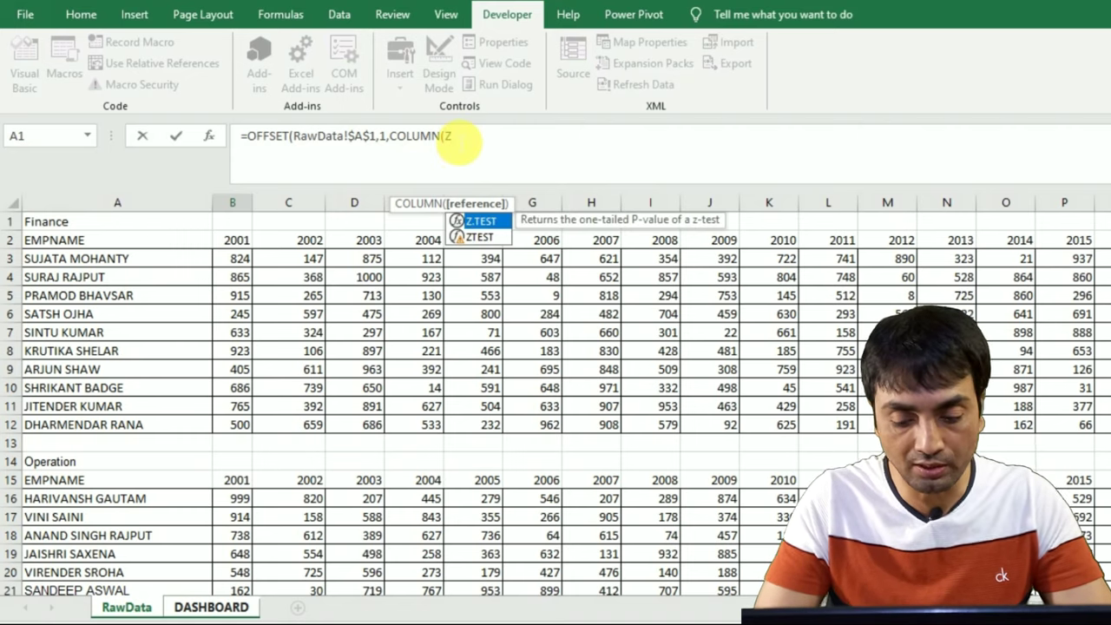
{"action": "key", "text": "BackSpace"}
{"action": "type", "text": "A1"}
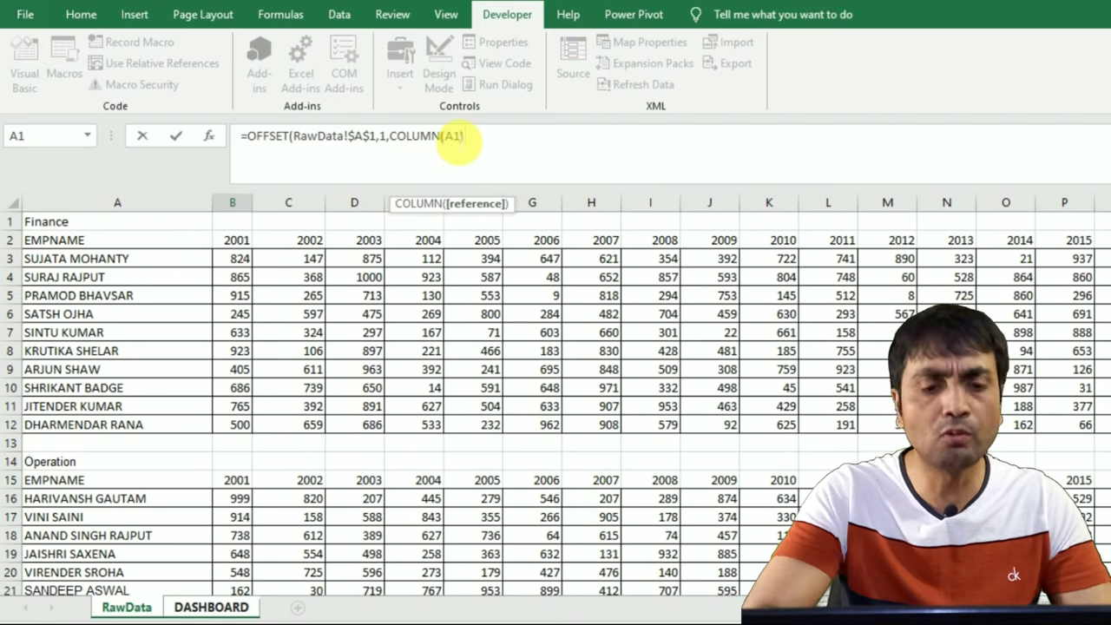
{"action": "type", "text": ")"}
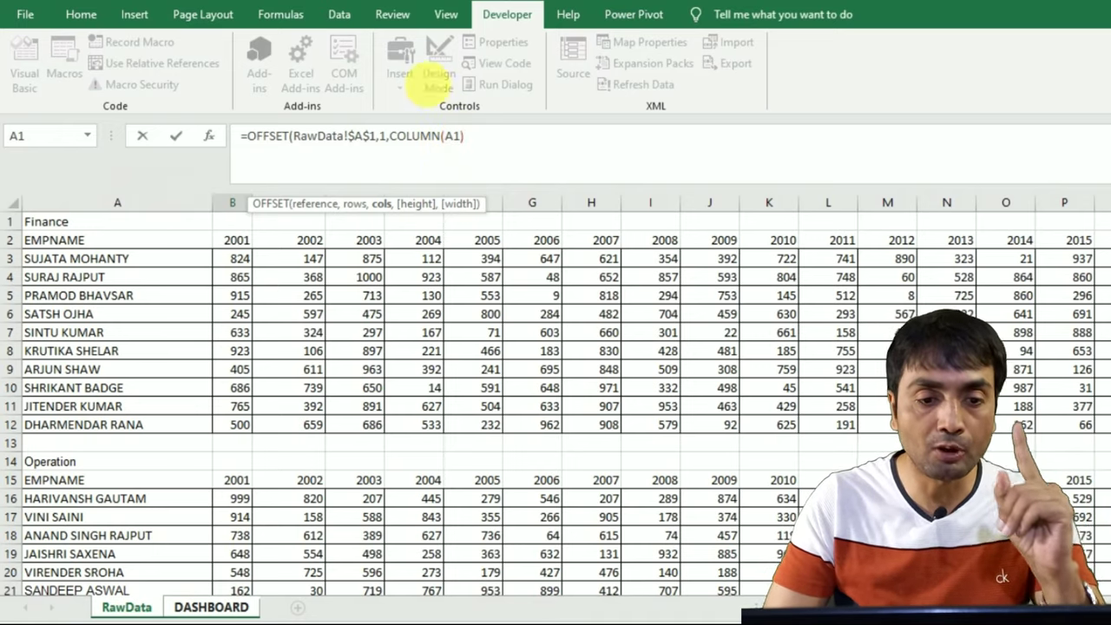
{"action": "key", "text": "ctrl+Page_Down"}
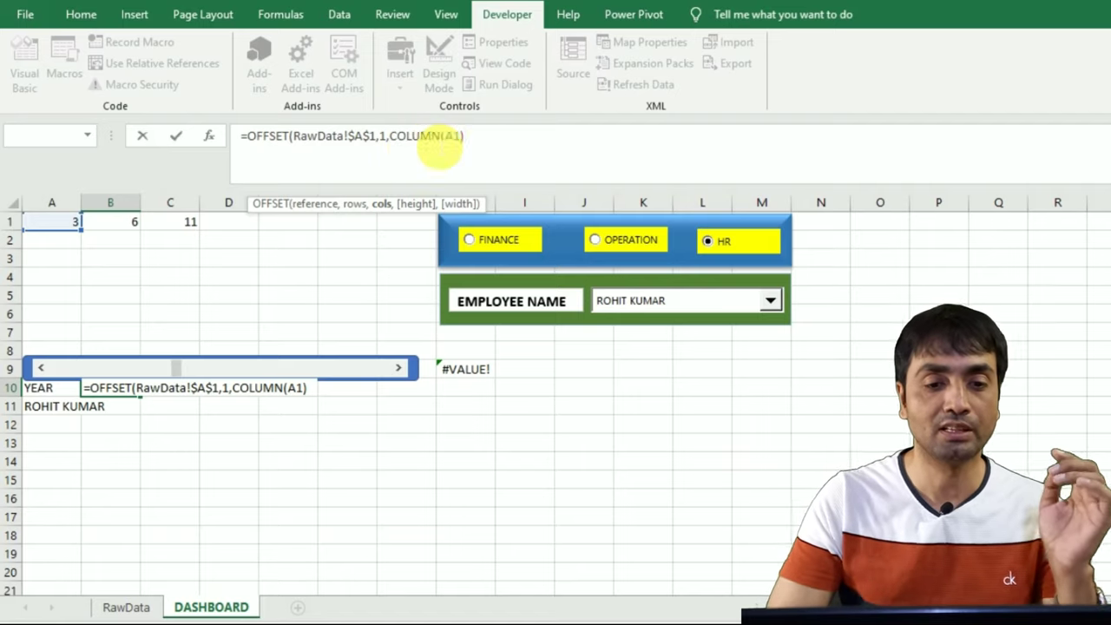
{"action": "type", "text": ")"}
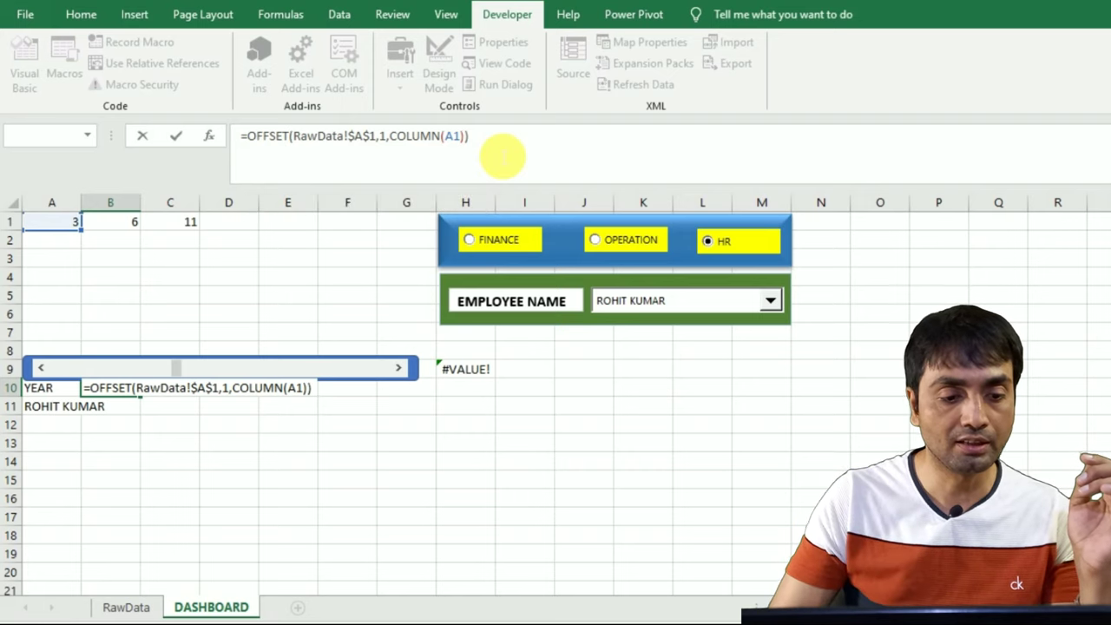
{"action": "key", "text": "Return"}
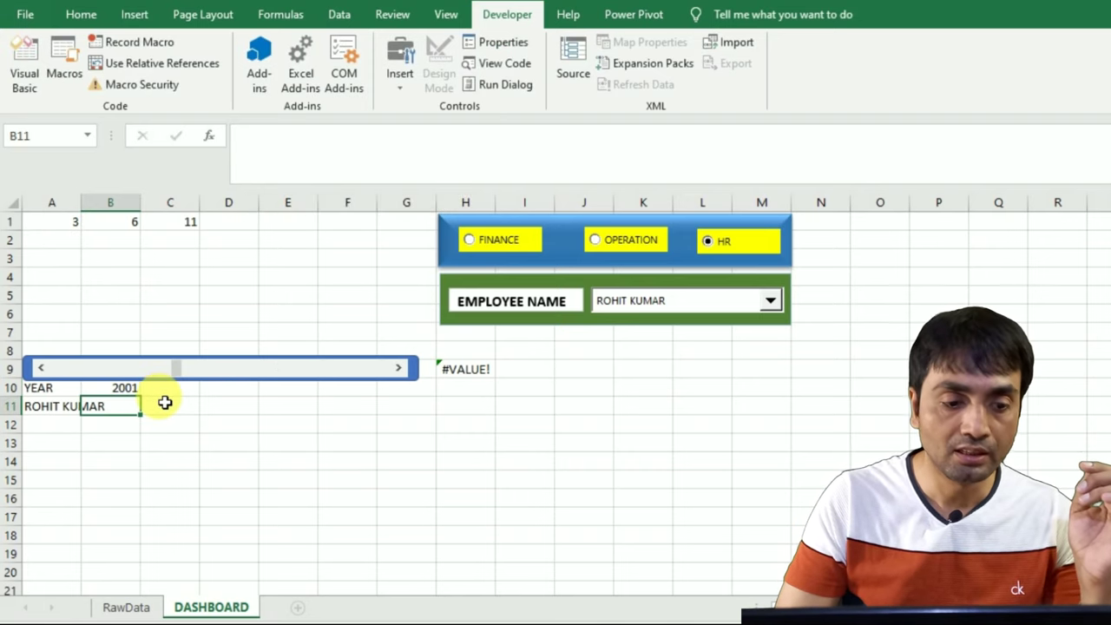
Step: Fill the year formula across B10:G10, then test the year scroll bar, leaving C1 at 16
{"action": "left_click", "coordinate": [129, 393]}
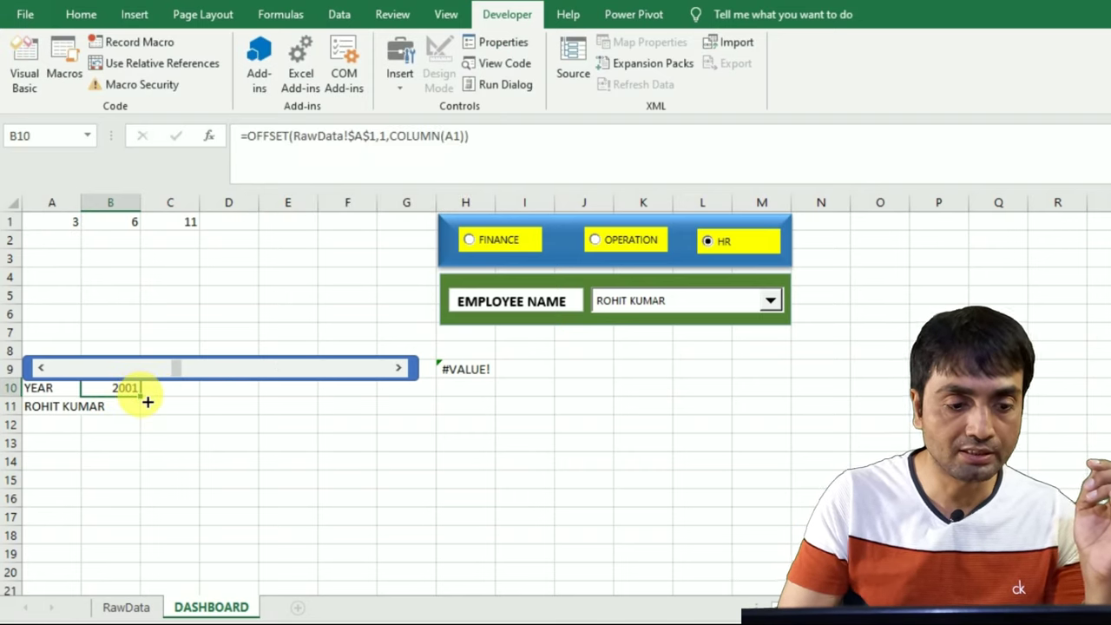
{"action": "left_click_drag", "start_coordinate": [148, 402], "coordinate": [415, 405]}
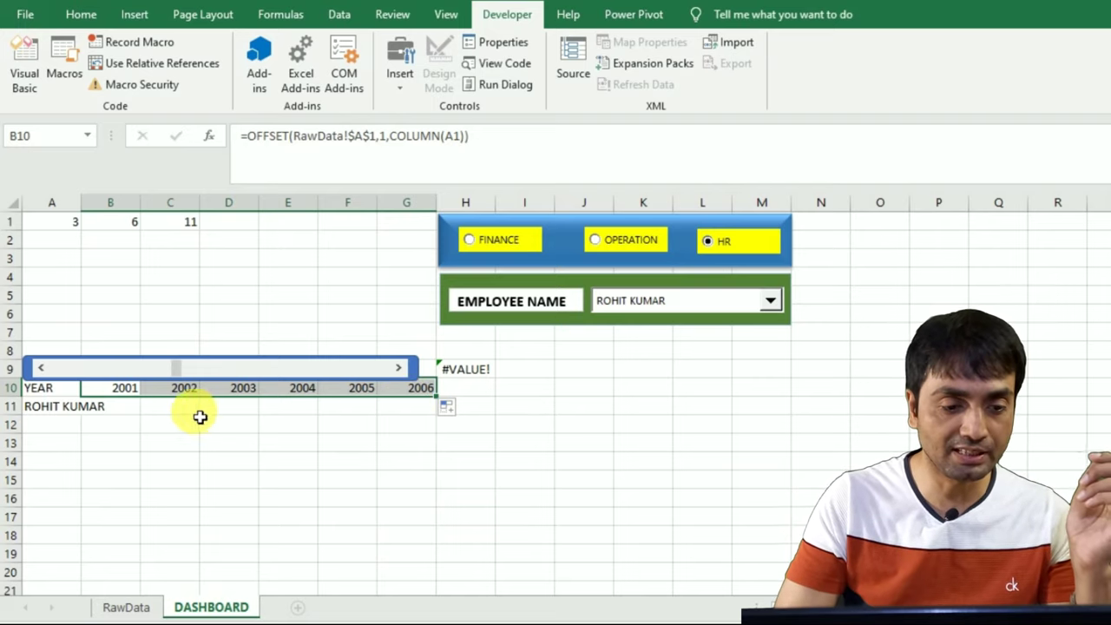
{"action": "left_click", "coordinate": [40, 368]}
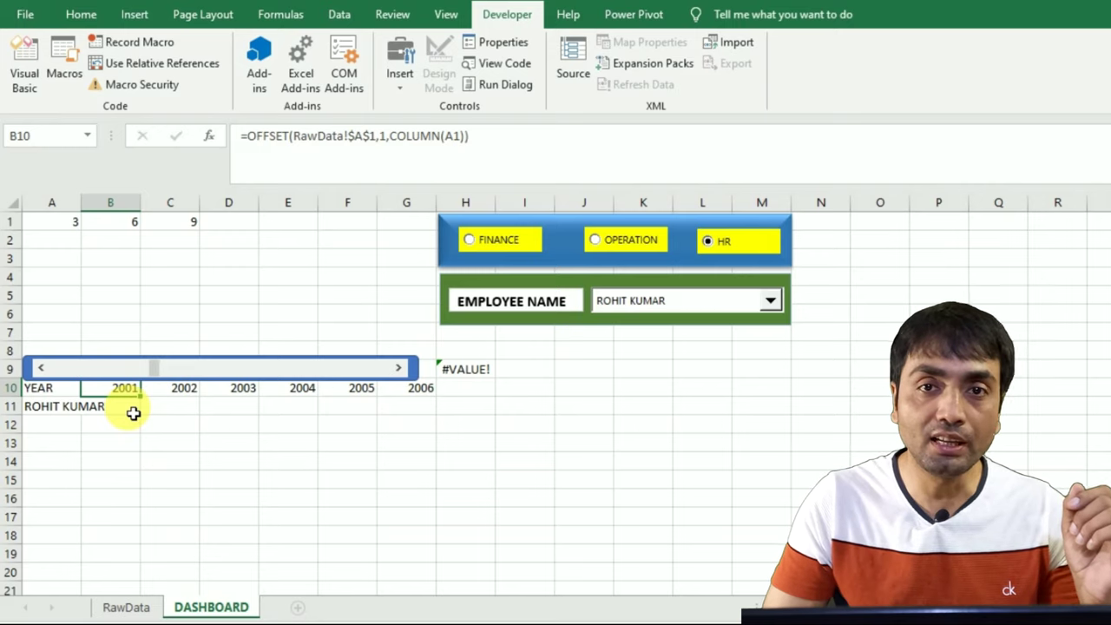
{"action": "left_click", "coordinate": [42, 369]}
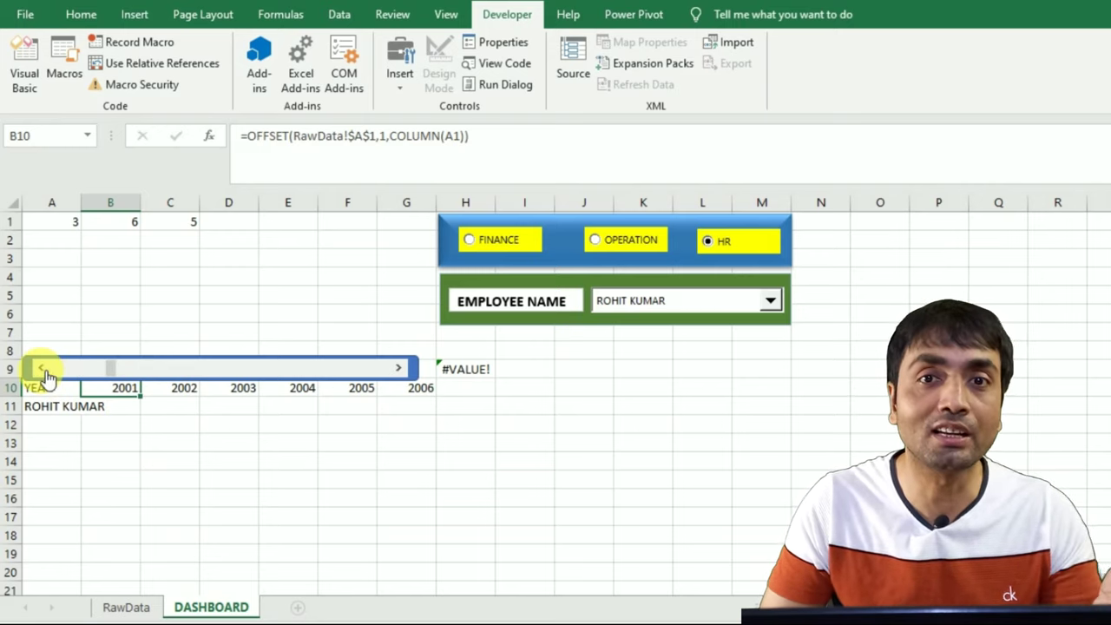
{"action": "left_click", "coordinate": [133, 371]}
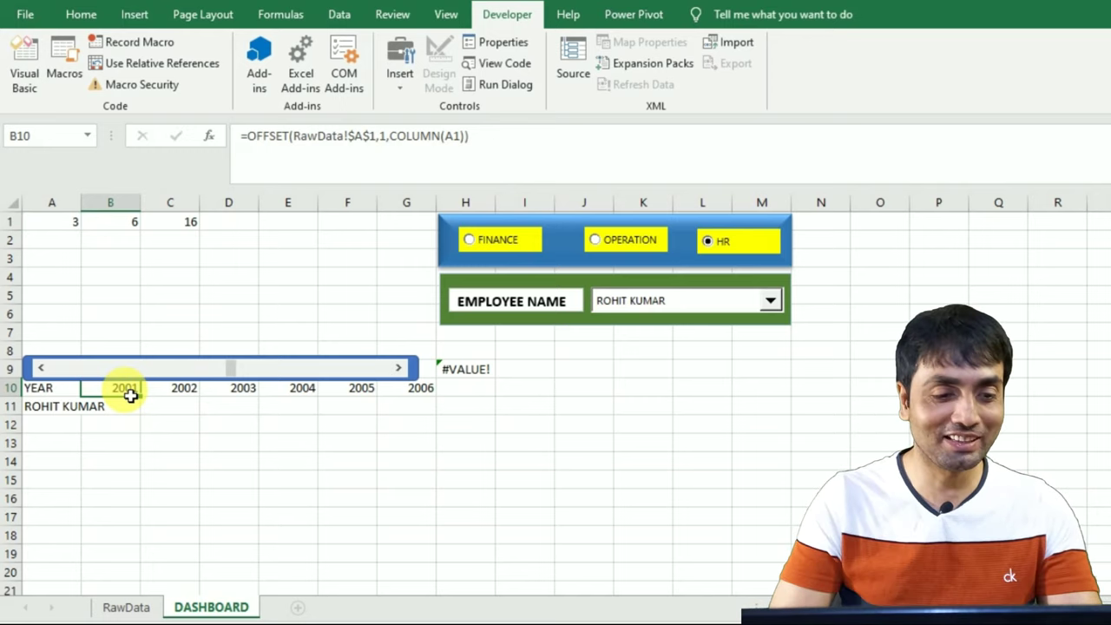
{"action": "double_click", "coordinate": [130, 395]}
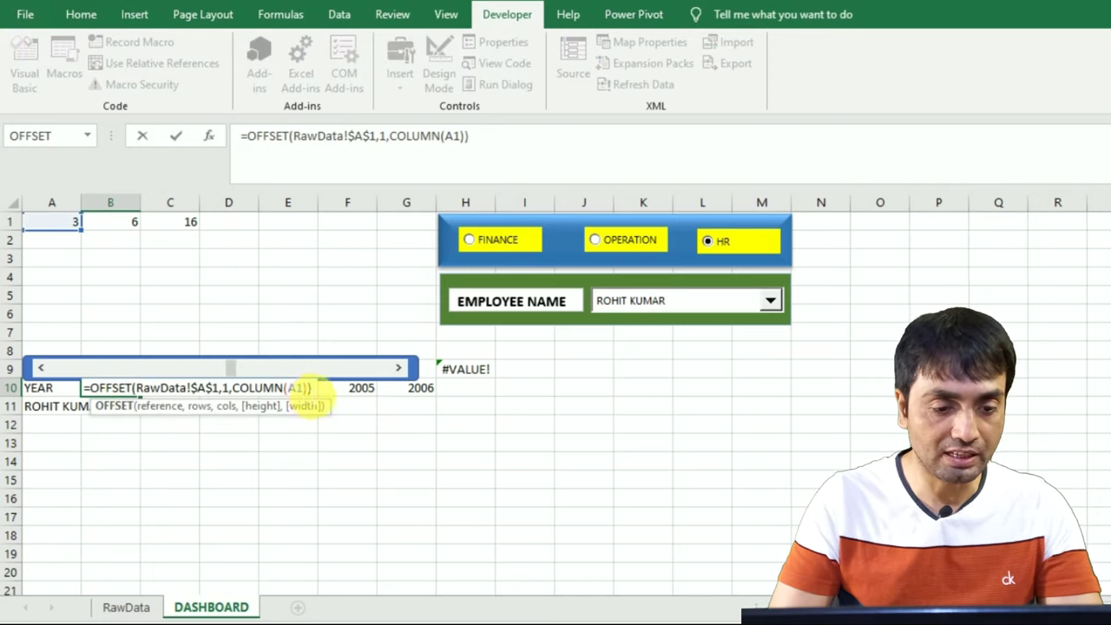
{"action": "left_click", "coordinate": [309, 388]}
{"action": "type", "text": "+"}
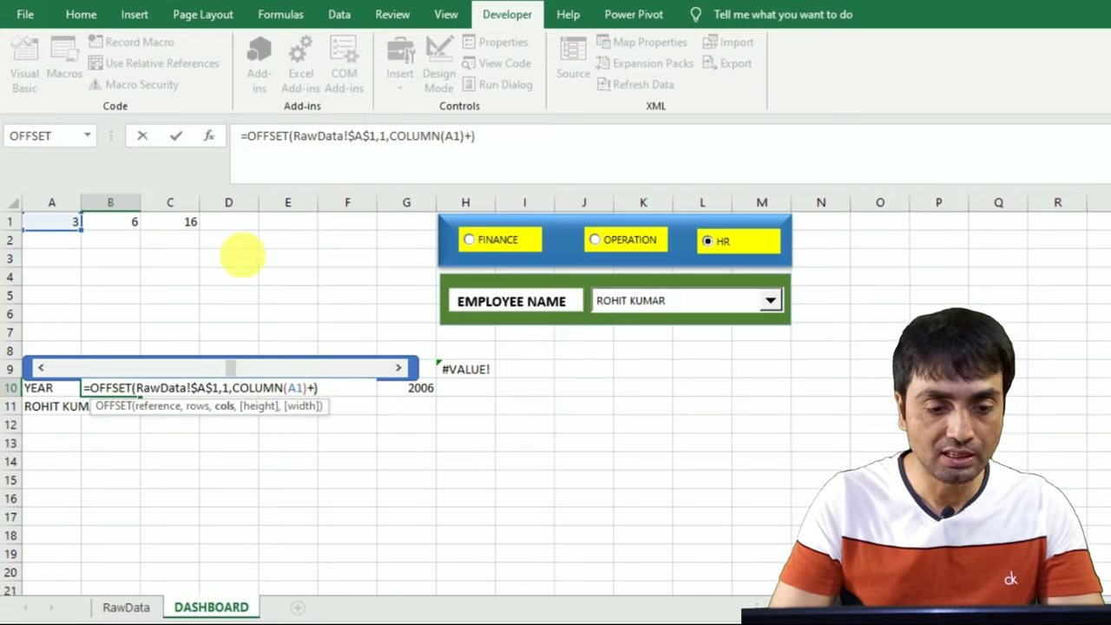
{"action": "left_click", "coordinate": [193, 227]}
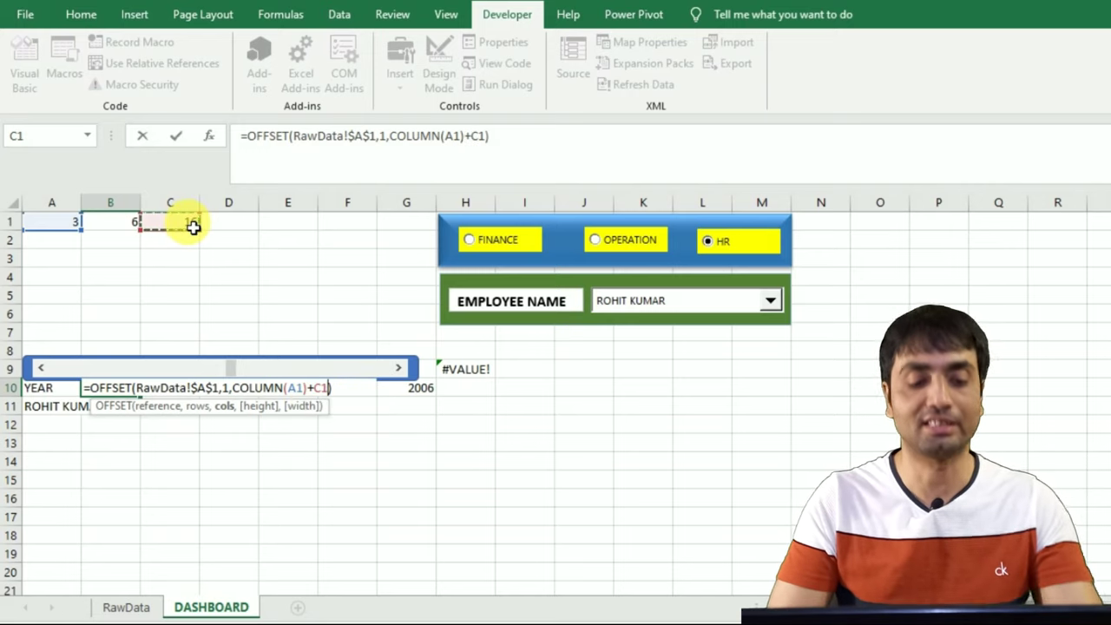
{"action": "key", "text": "F4"}
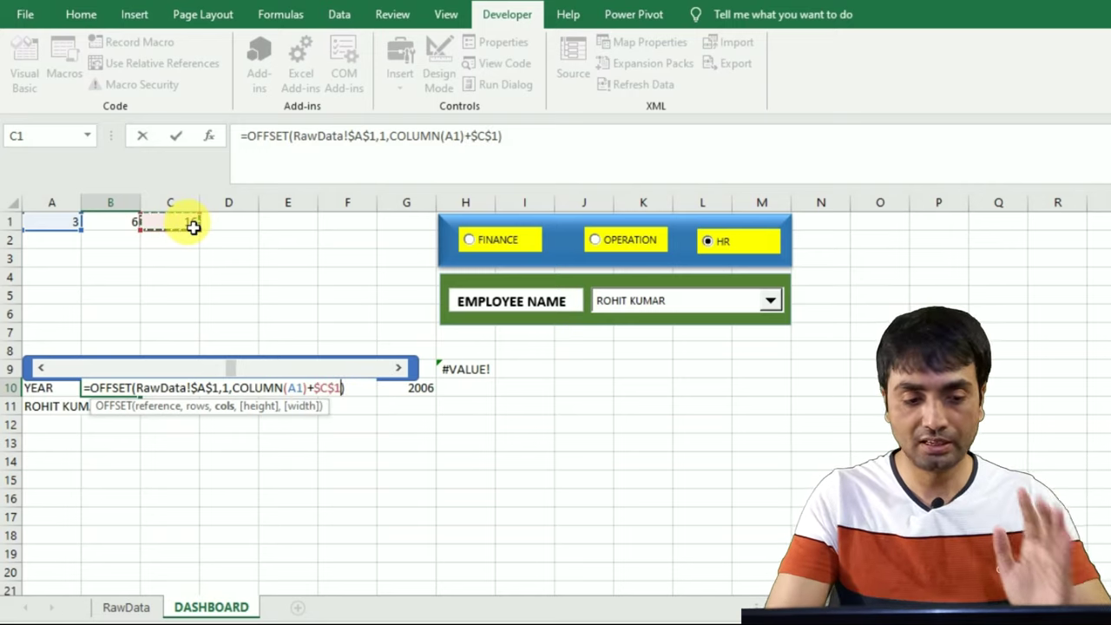
{"action": "key", "text": "Return"}
{"action": "key", "text": "Up"}
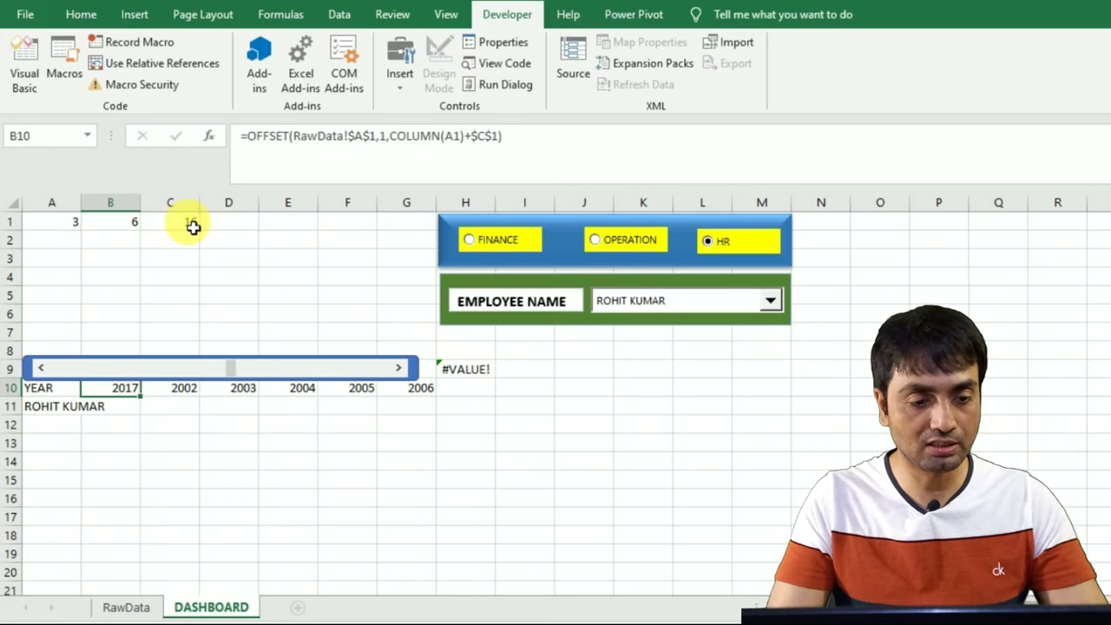
{"action": "key", "text": "shift+Right"}
{"action": "key", "text": "shift+Right"}
{"action": "key", "text": "shift+Right"}
{"action": "key", "text": "shift+Right"}
{"action": "key", "text": "shift+Right"}
{"action": "key", "text": "shift+Right"}
{"action": "key", "text": "shift+Left"}
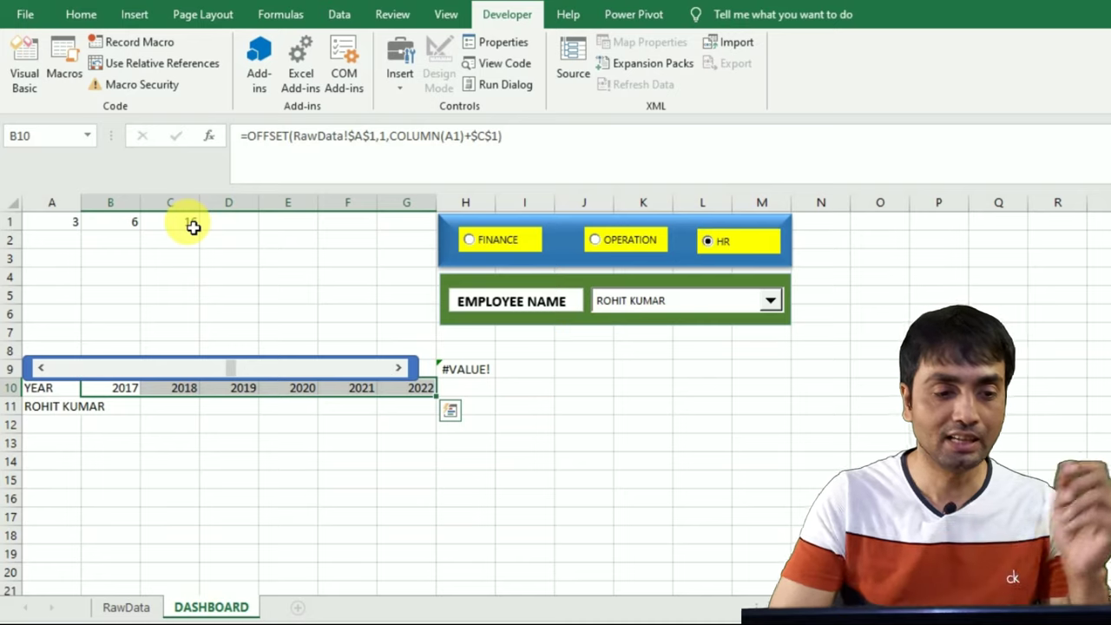
{"action": "left_click", "coordinate": [49, 369]}
{"action": "left_click", "coordinate": [41, 368]}
{"action": "left_click", "coordinate": [41, 368]}
{"action": "left_click", "coordinate": [174, 368]}
{"action": "left_click", "coordinate": [229, 442]}
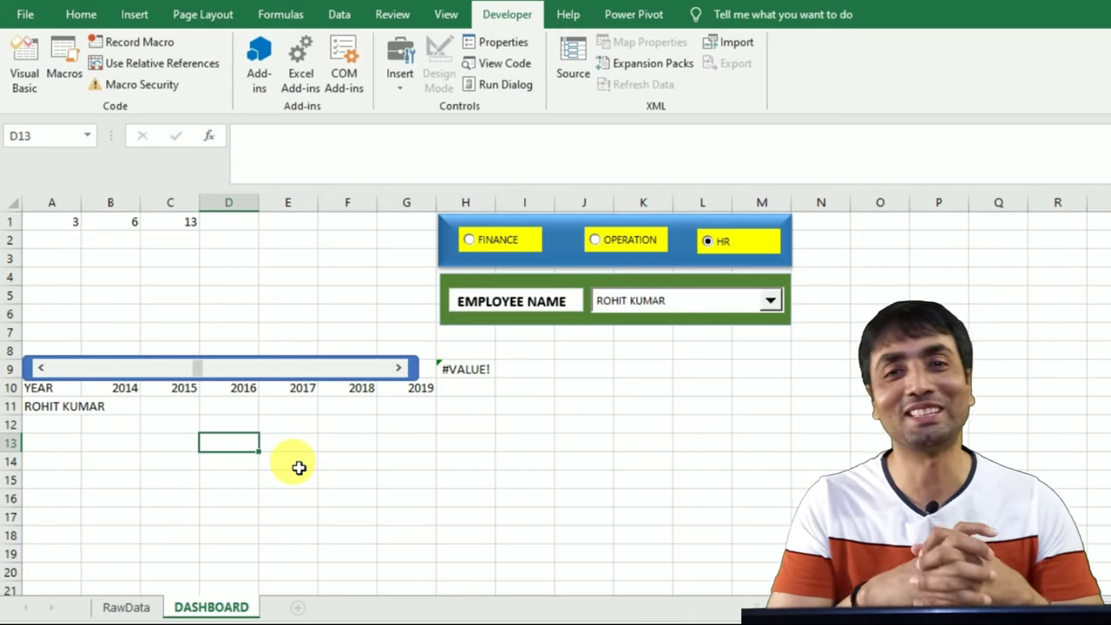
{"action": "left_click", "coordinate": [64, 411]}
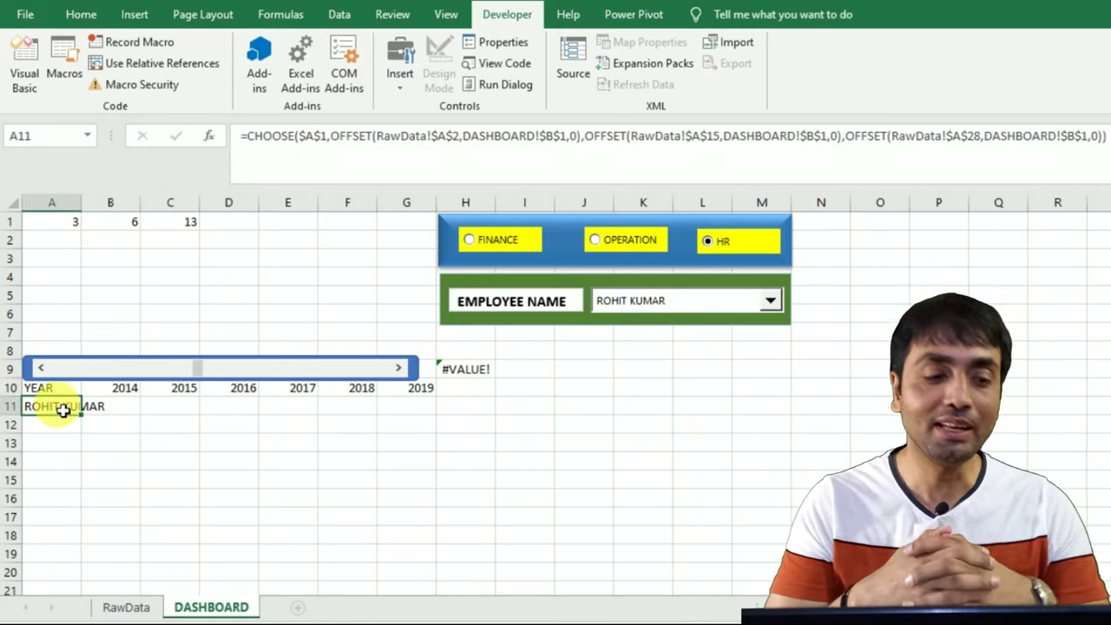
Step: Start a VLOOKUP in B11 using the employee name in A11 as the lookup value
{"action": "left_click", "coordinate": [122, 410]}
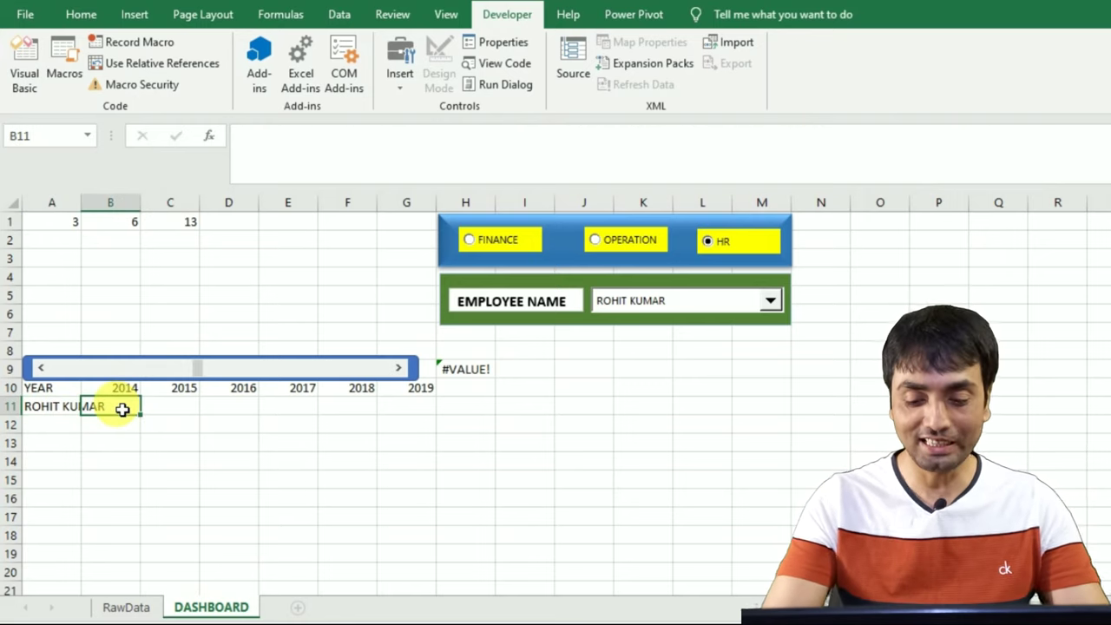
{"action": "type", "text": "=VL"}
{"action": "key", "text": "Tab"}
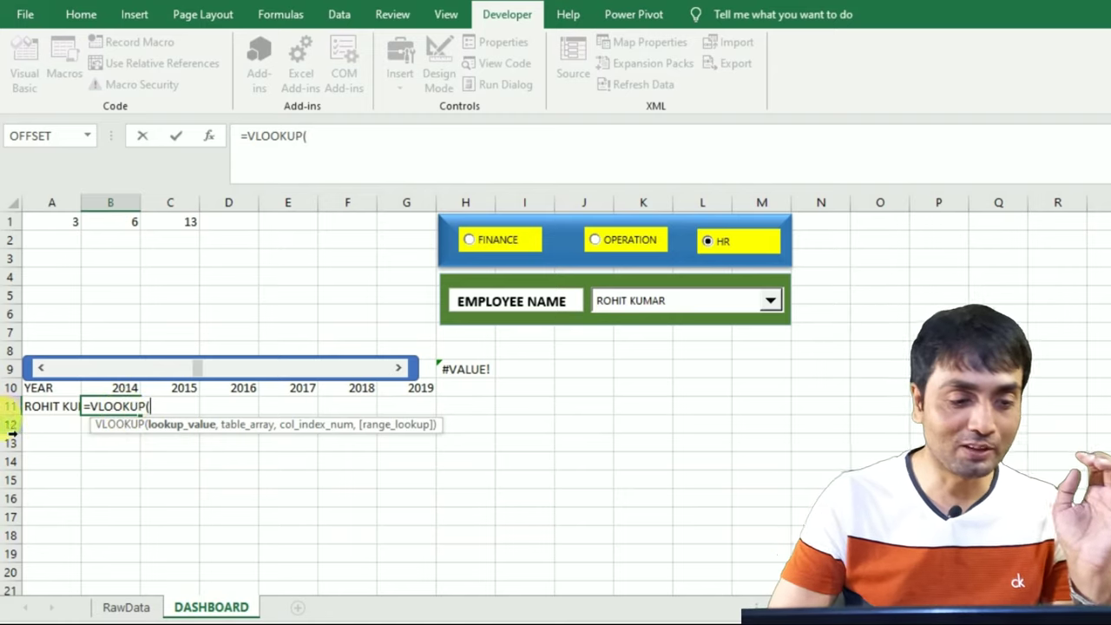
{"action": "left_click", "coordinate": [43, 410]}
{"action": "type", "text": ","}
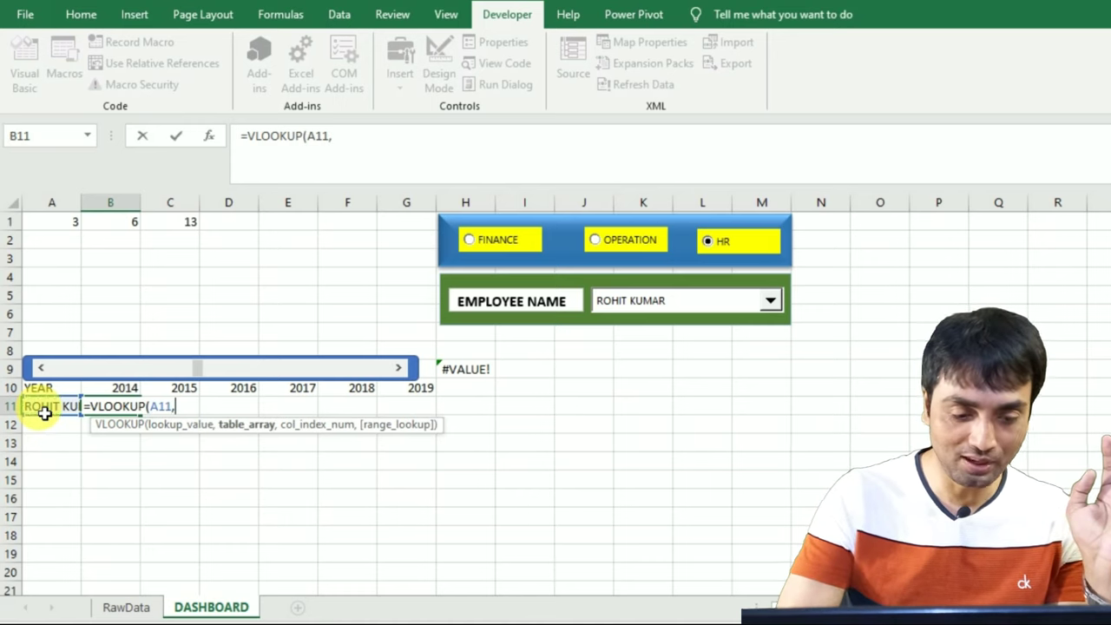
Step: Add the absolute table RawData!$A$3:$AE$38 to the VLOOKUP and begin a MATCH argument
{"action": "left_click", "coordinate": [127, 611]}
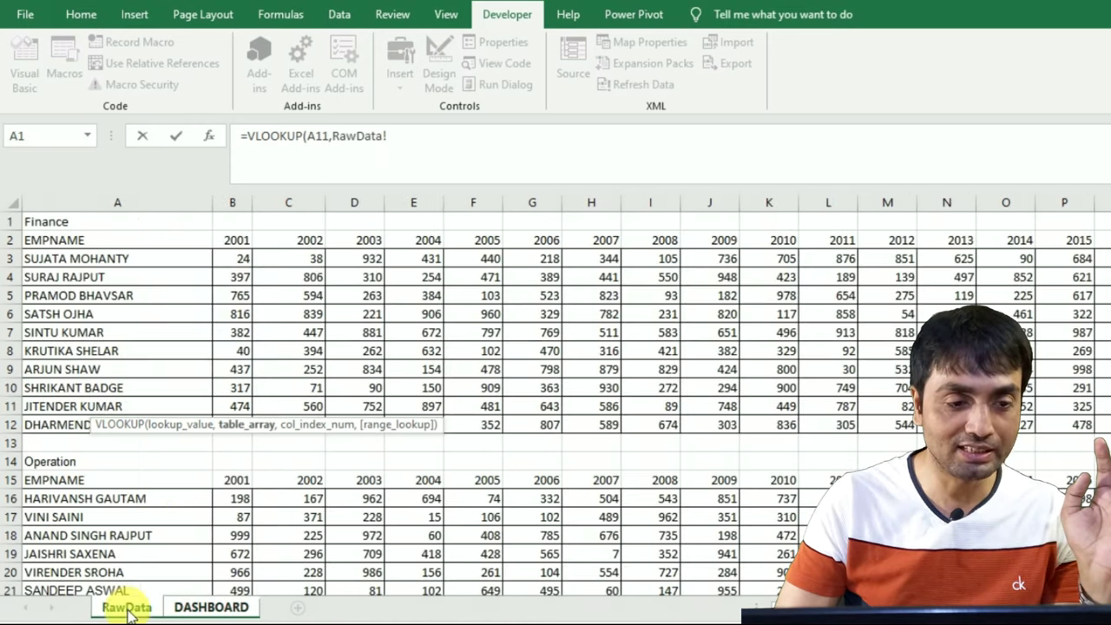
{"action": "left_click", "coordinate": [50, 243]}
{"action": "key", "text": "Down"}
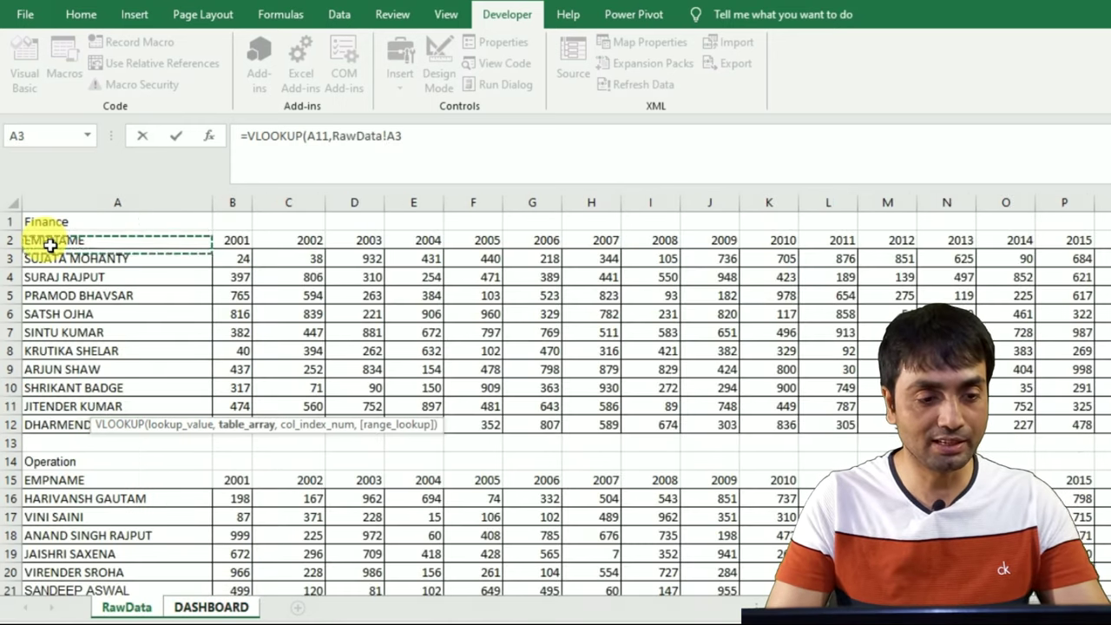
{"action": "key", "text": "ctrl+shift+Right"}
{"action": "key", "text": "shift+Down"}
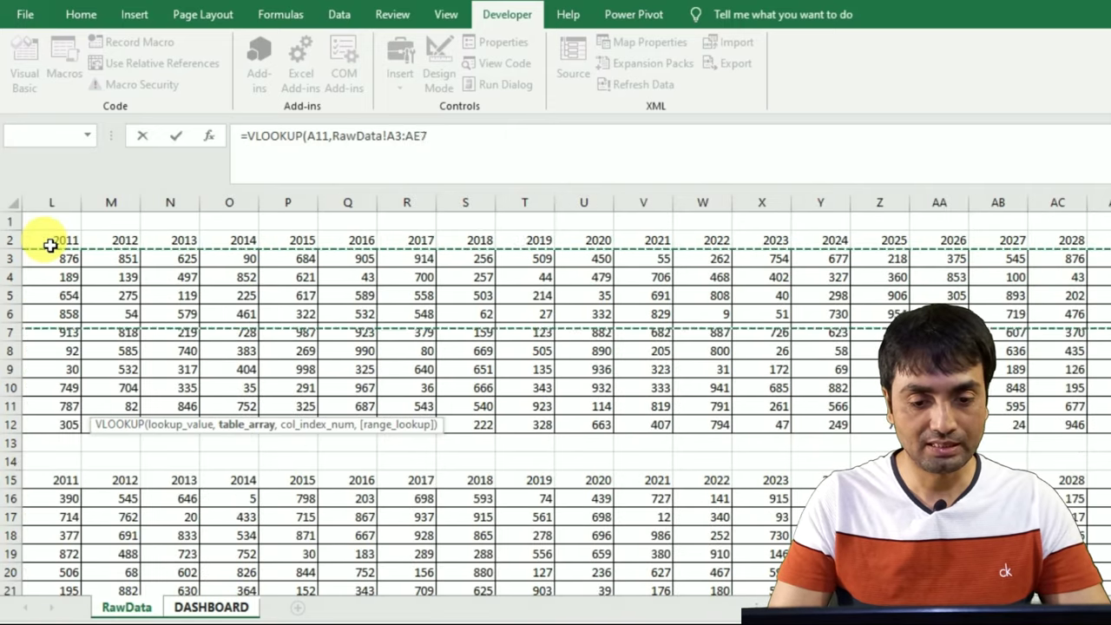
{"action": "key", "text": "shift+Down"}
{"action": "key", "text": "shift+Down"}
{"action": "key", "text": "shift+Down"}
{"action": "key", "text": "shift+Down"}
{"action": "key", "text": "shift+Down"}
{"action": "key", "text": "shift+Down"}
{"action": "key", "text": "shift+Down"}
{"action": "key", "text": "shift+Up"}
{"action": "key", "text": "shift+Up"}
{"action": "key", "text": "shift+Up"}
{"action": "key", "text": "shift+Up"}
{"action": "key", "text": "shift+Up"}
{"action": "key", "text": "shift+Up"}
{"action": "key", "text": "F4"}
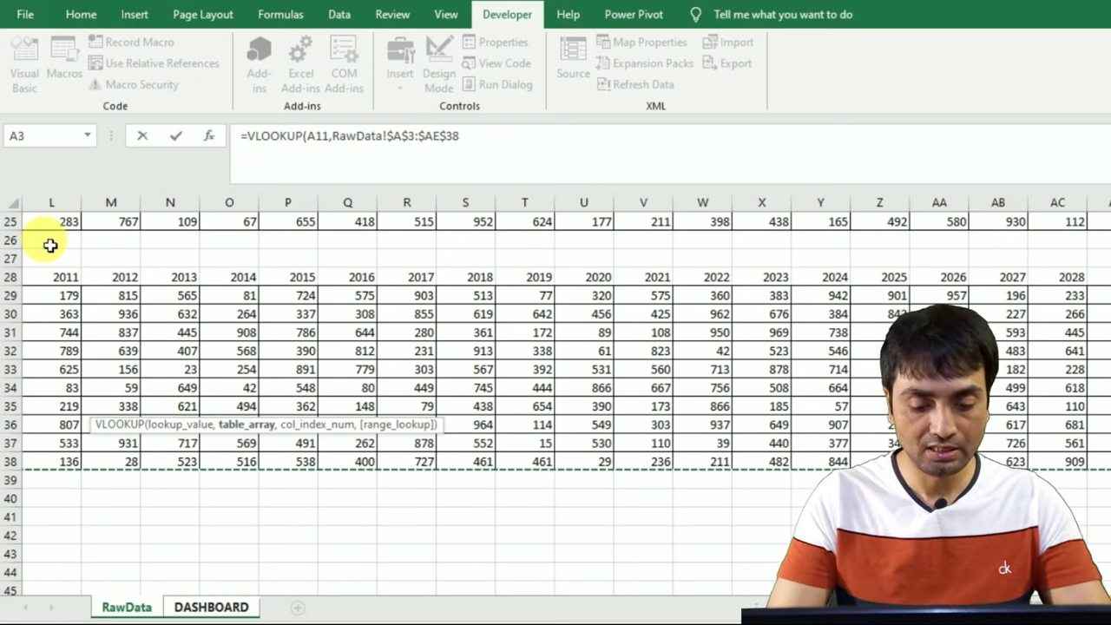
{"action": "type", "text": ","}
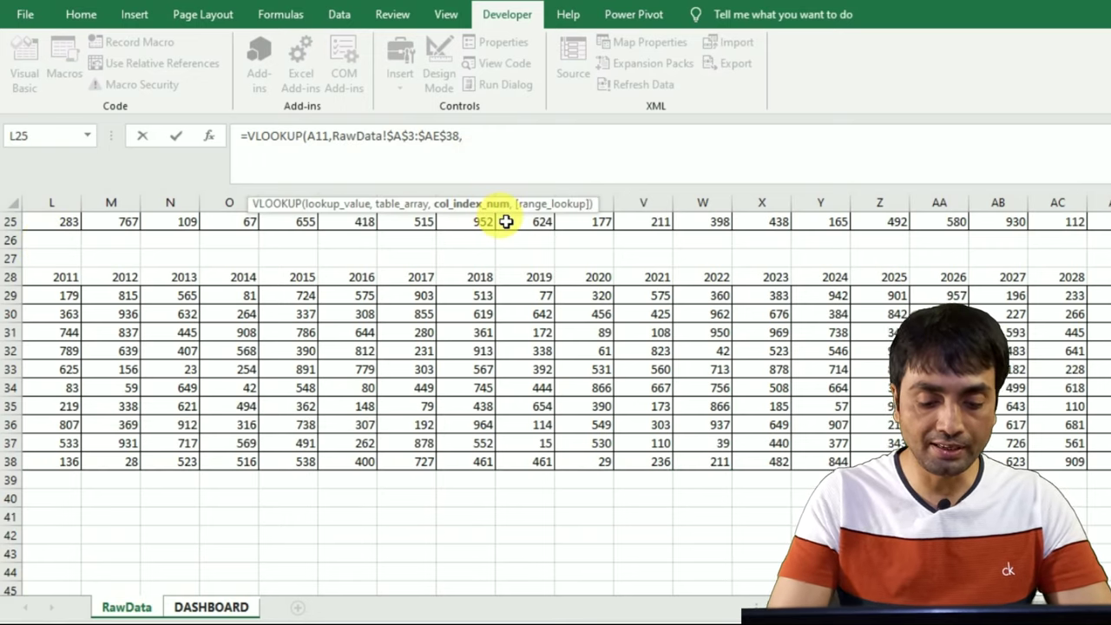
{"action": "type", "text": "MATCH("}
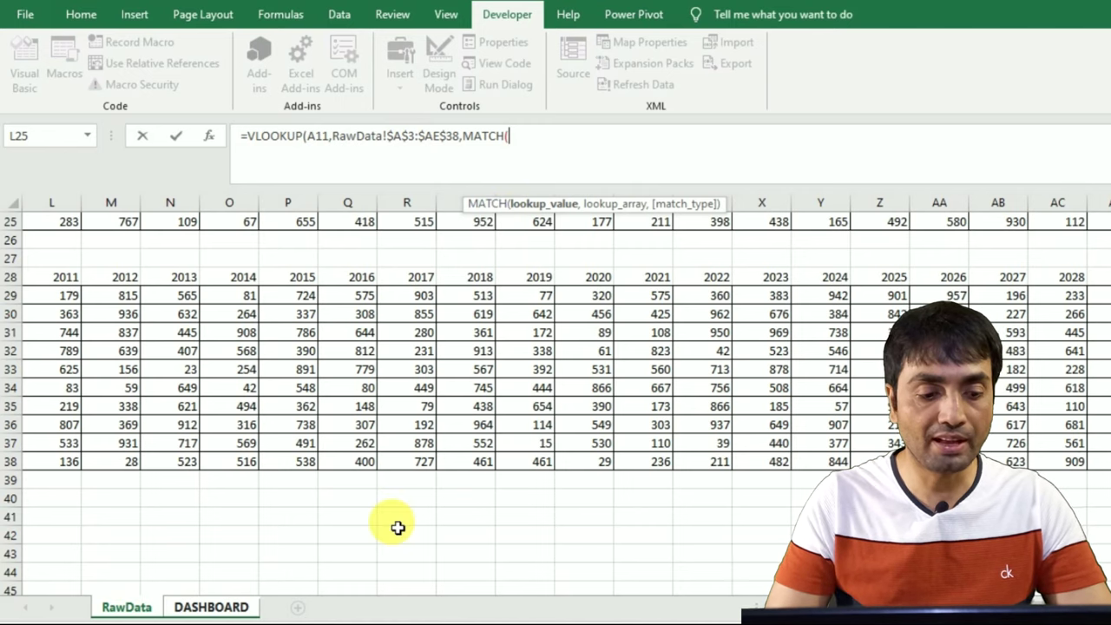
Step: Use the dashboard year cell B10 as the MATCH lookup value
{"action": "left_click", "coordinate": [210, 608]}
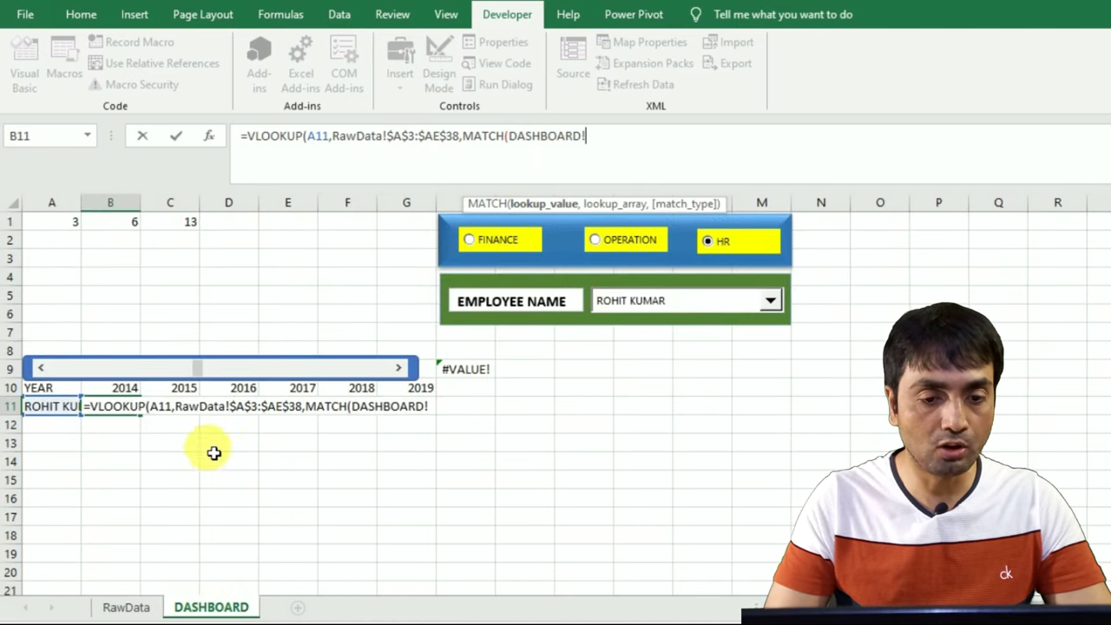
{"action": "key", "text": "BackSpace"}
{"action": "key", "text": "BackSpace"}
{"action": "key", "text": "BackSpace"}
{"action": "key", "text": "BackSpace"}
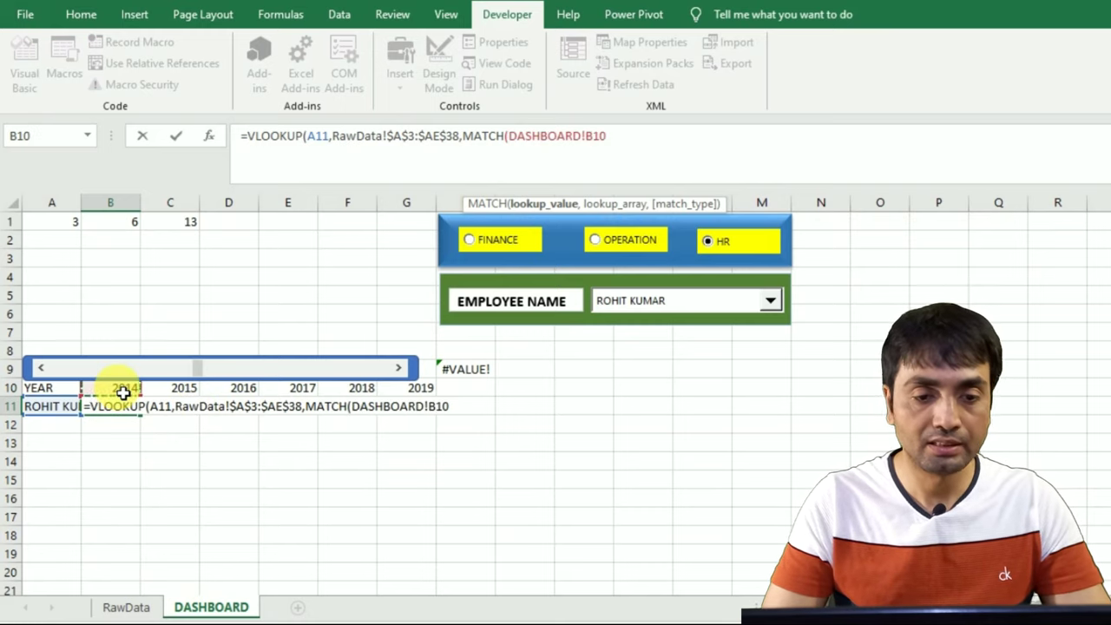
{"action": "type", "text": ","}
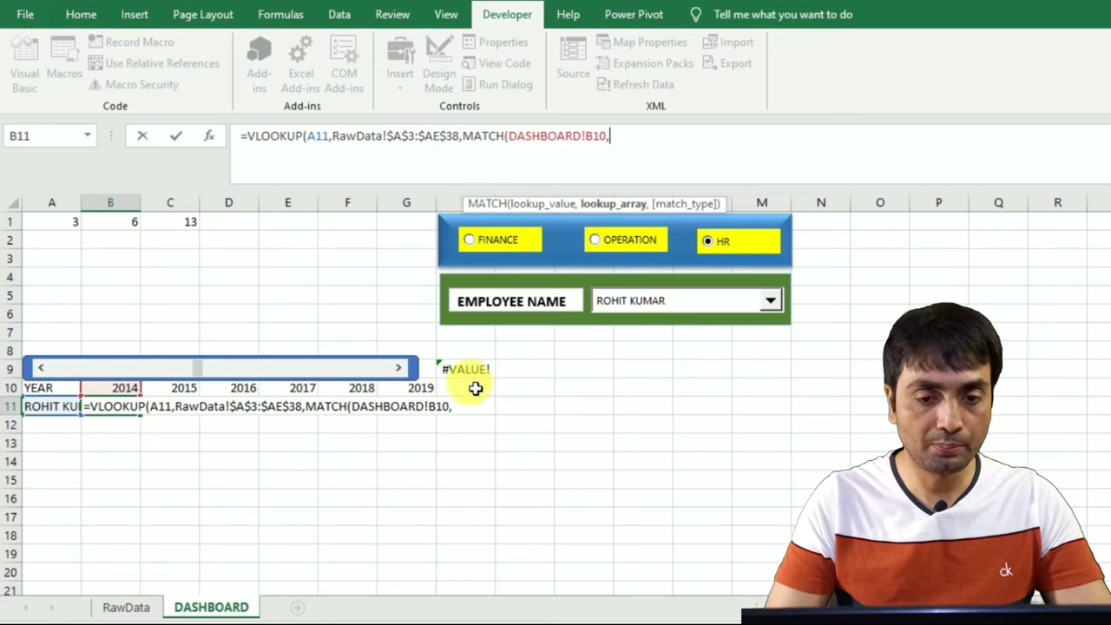
Step: Match against RawData!$A$2:$AE$2 with exact match (0) and enter the finished lookup formula
{"action": "left_click", "coordinate": [144, 603]}
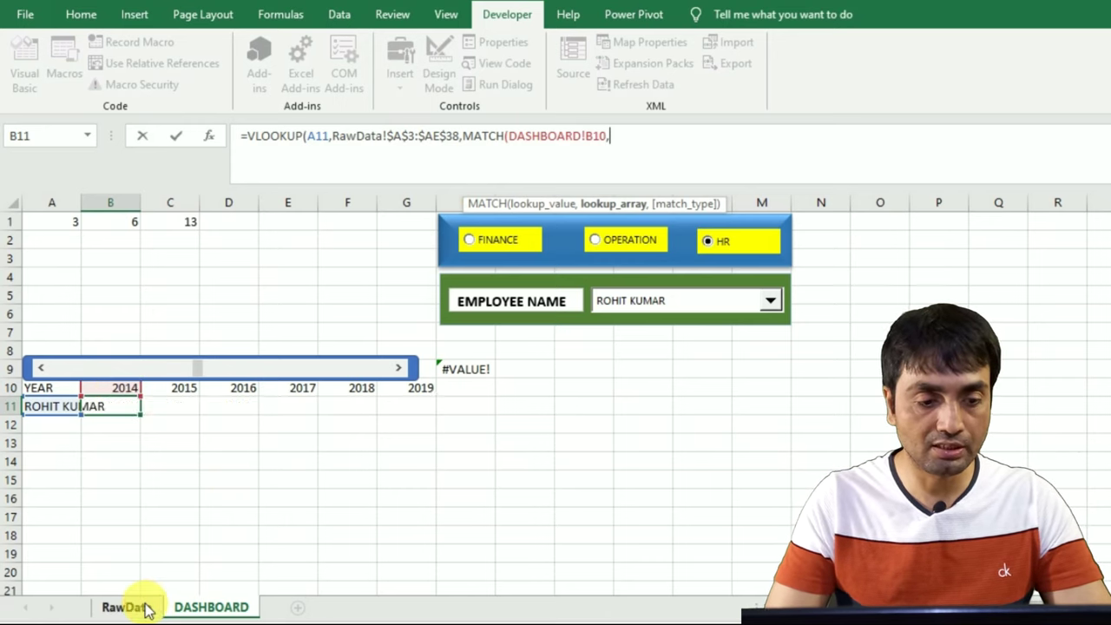
{"action": "left_click", "coordinate": [105, 265]}
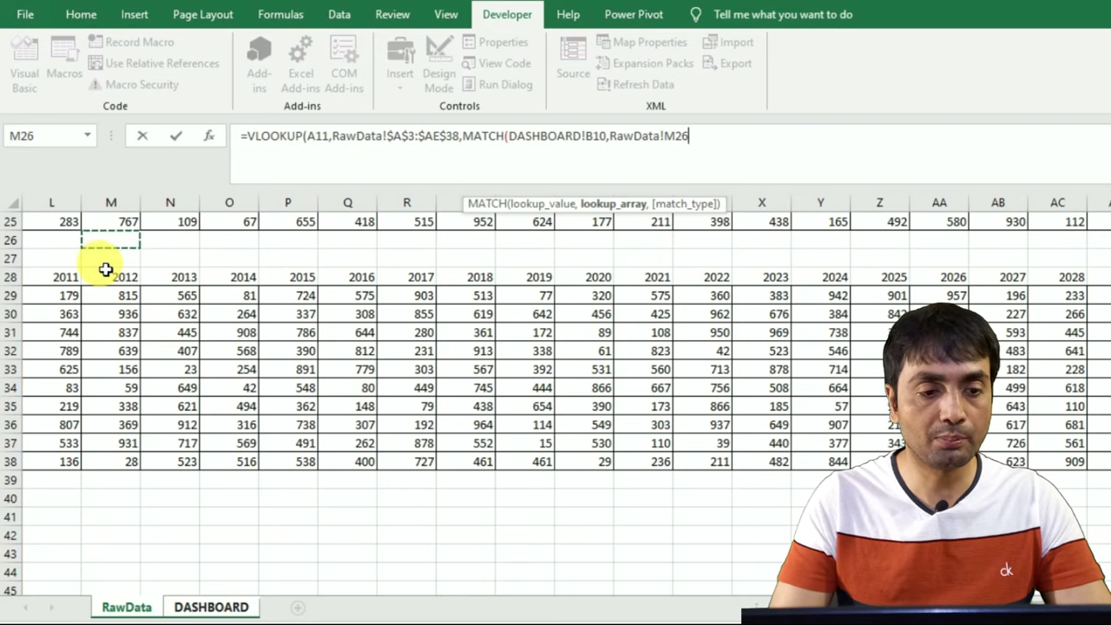
{"action": "key", "text": "Up"}
{"action": "key", "text": "Up"}
{"action": "key", "text": "Up"}
{"action": "key", "text": "Up"}
{"action": "key", "text": "Up"}
{"action": "key", "text": "Up"}
{"action": "key", "text": "Left"}
{"action": "key", "text": "Left"}
{"action": "key", "text": "Left"}
{"action": "key", "text": "Left"}
{"action": "key", "text": "Left"}
{"action": "key", "text": "Left"}
{"action": "key", "text": "Left"}
{"action": "key", "text": "Left"}
{"action": "key", "text": "Down"}
{"action": "key", "text": "ctrl+shift+Right"}
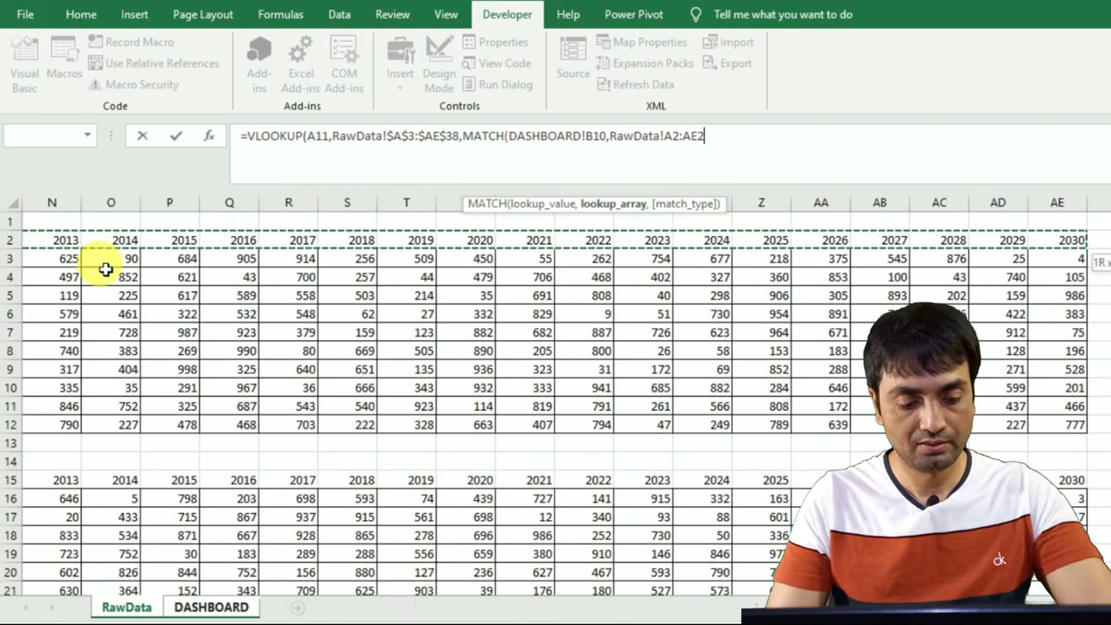
{"action": "key", "text": "F4"}
{"action": "type", "text": "$AE$2,0"}
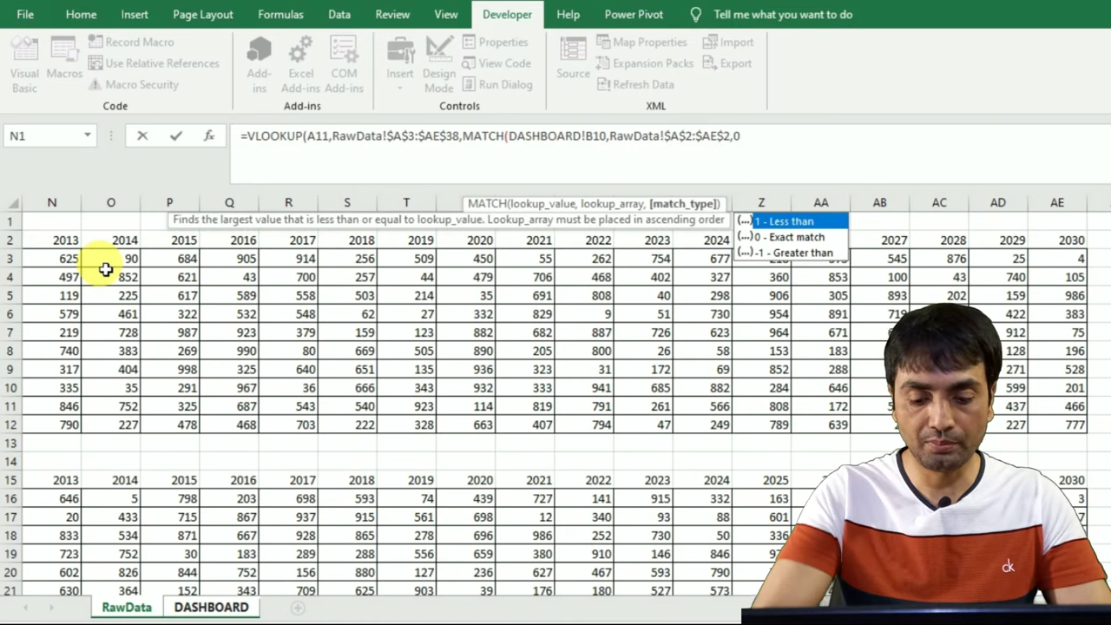
{"action": "type", "text": ")"}
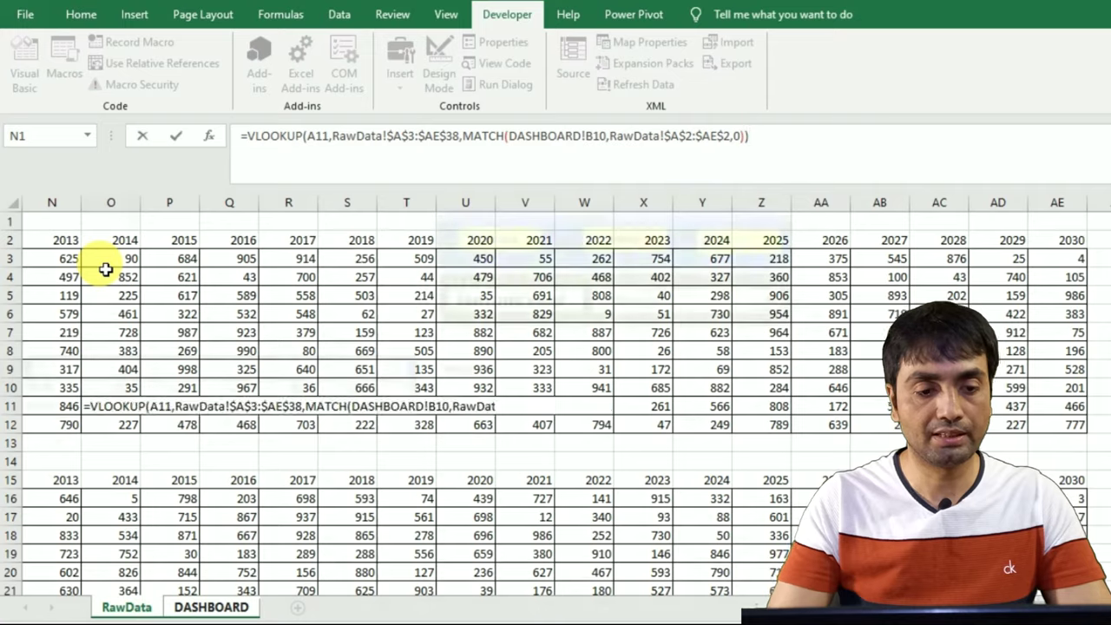
{"action": "key", "text": "Return"}
{"action": "left_click", "coordinate": [50, 426]}
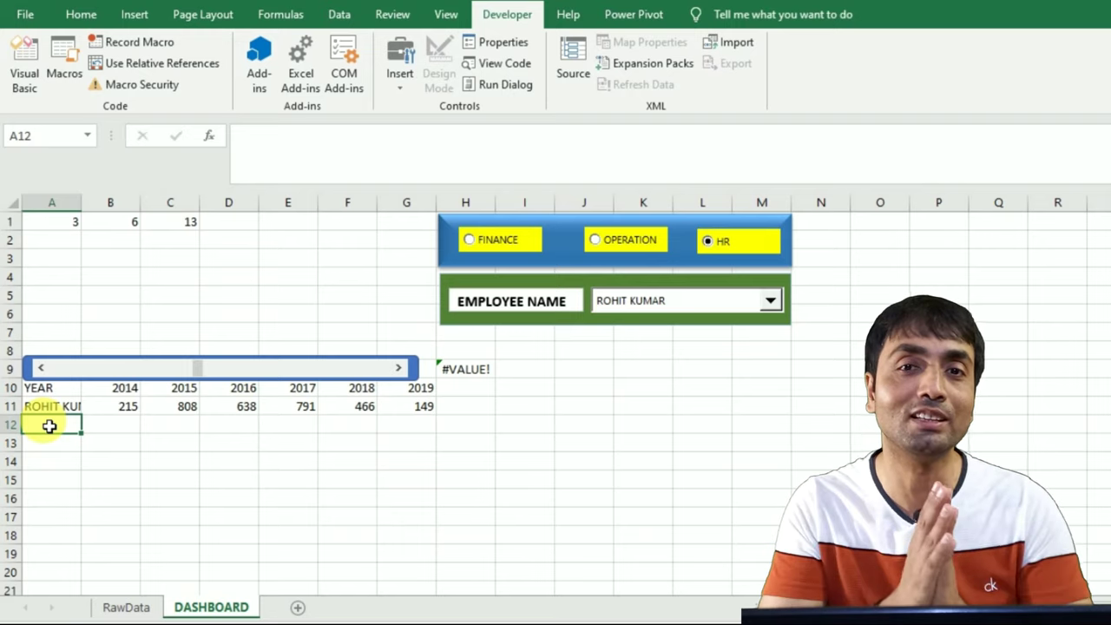
Step: Label A12 TARGET and enter =B11+RANDBETWEEN(1,20) in B12
{"action": "type", "text": "TARGET"}
{"action": "key", "text": "Tab"}
{"action": "type", "text": "="}
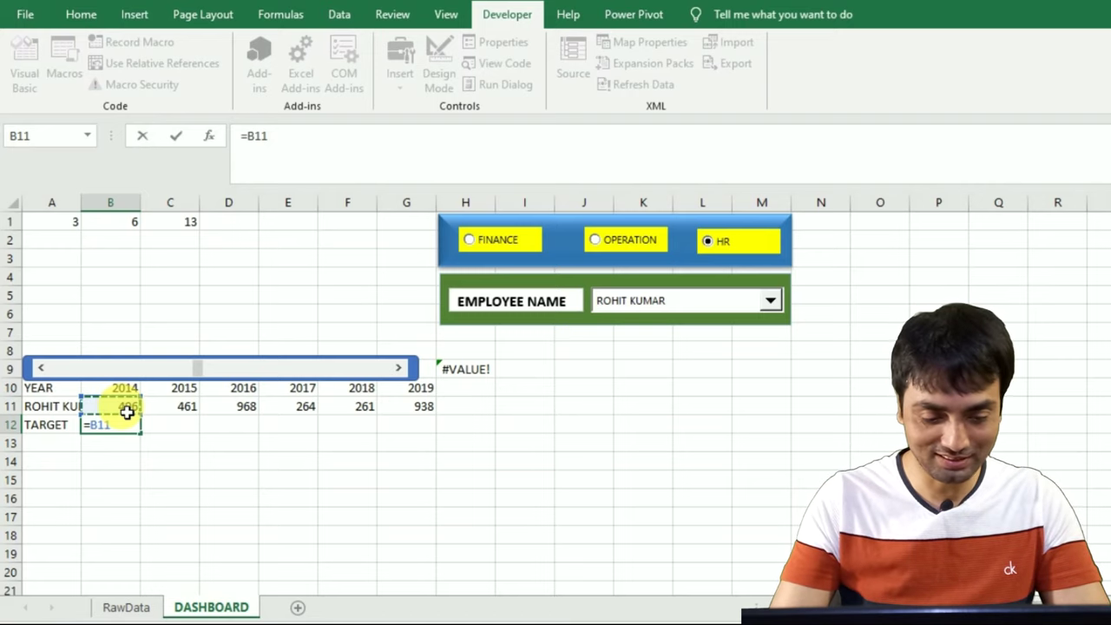
{"action": "type", "text": "RAND"}
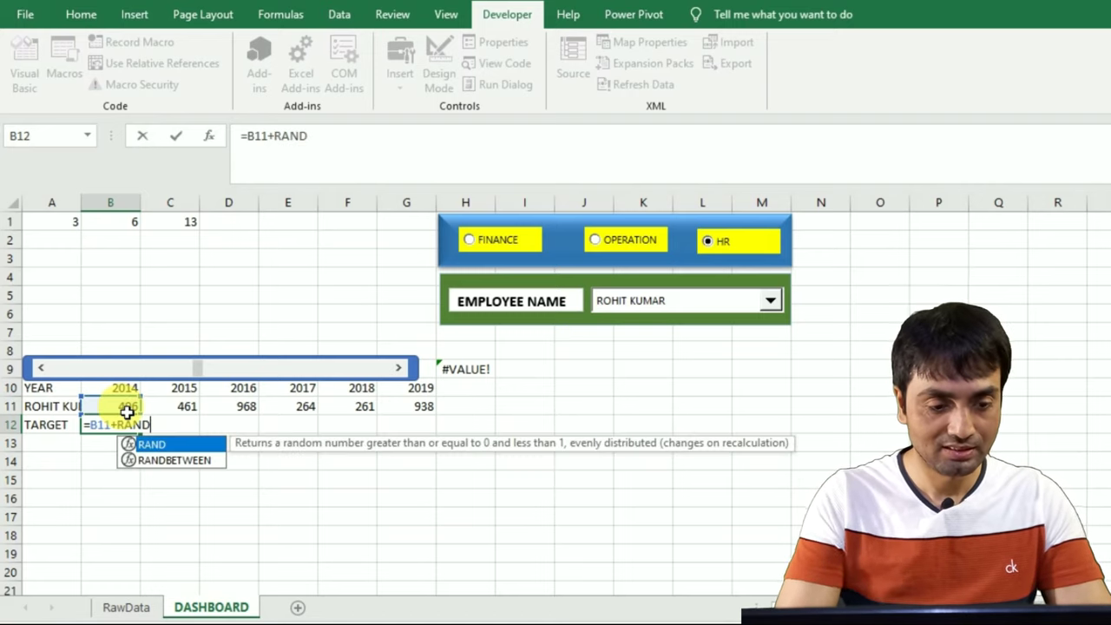
{"action": "key", "text": "Down"}
{"action": "key", "text": "Tab"}
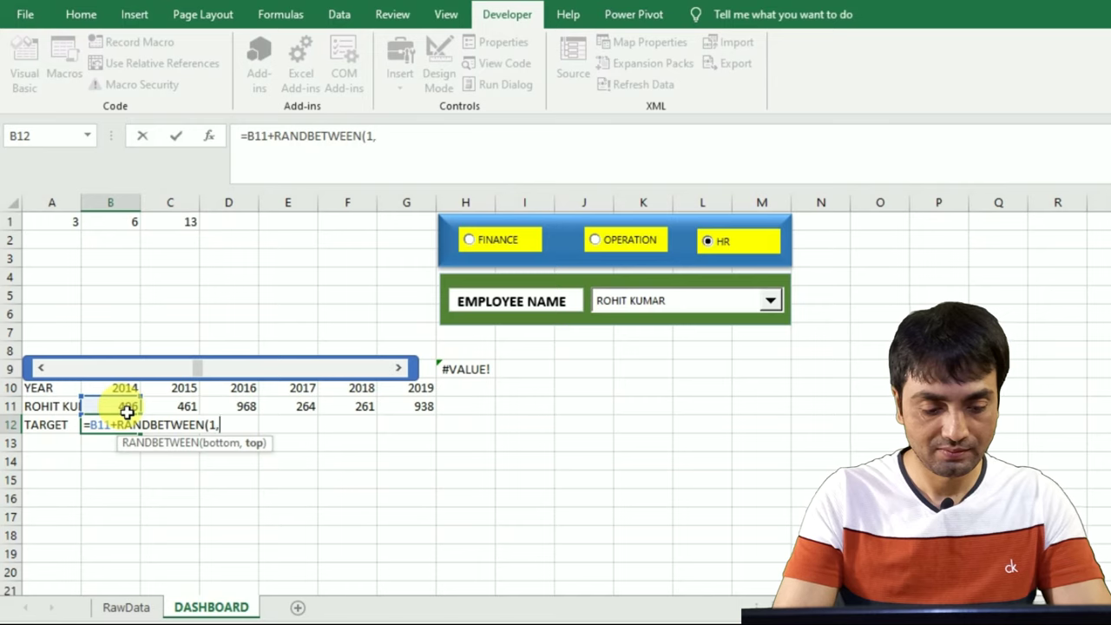
{"action": "type", "text": ")"}
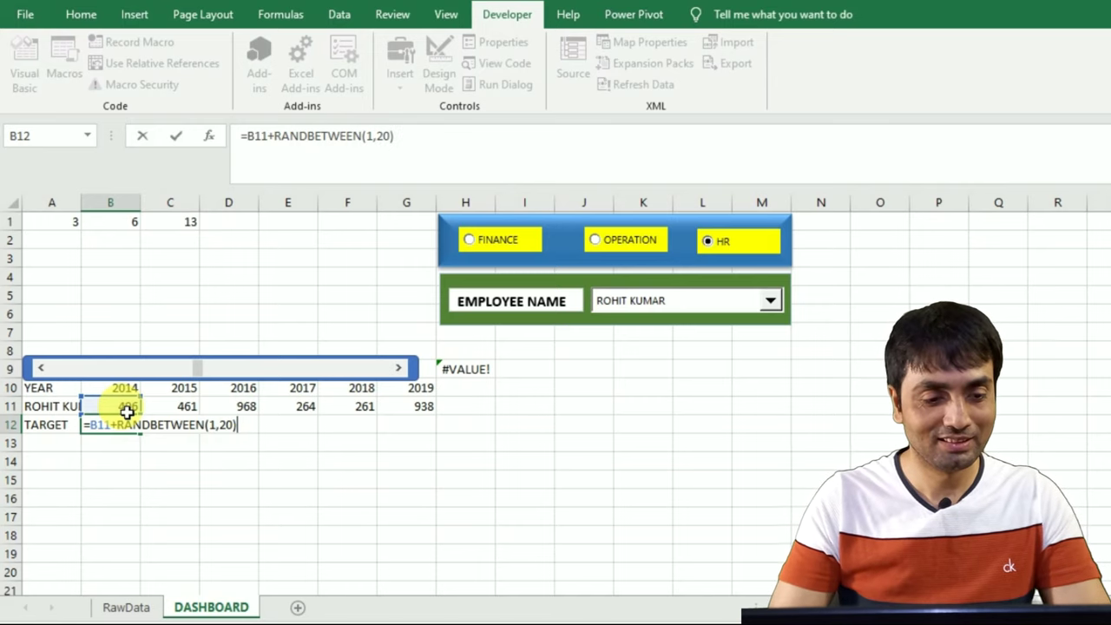
{"action": "key", "text": "Return"}
Step: Fill the target formula right across B12:G12 with Ctrl+R
{"action": "key", "text": "Up"}
{"action": "key", "text": "Right"}
{"action": "key", "text": "Right"}
{"action": "key", "text": "Left"}
{"action": "key", "text": "shift+Right"}
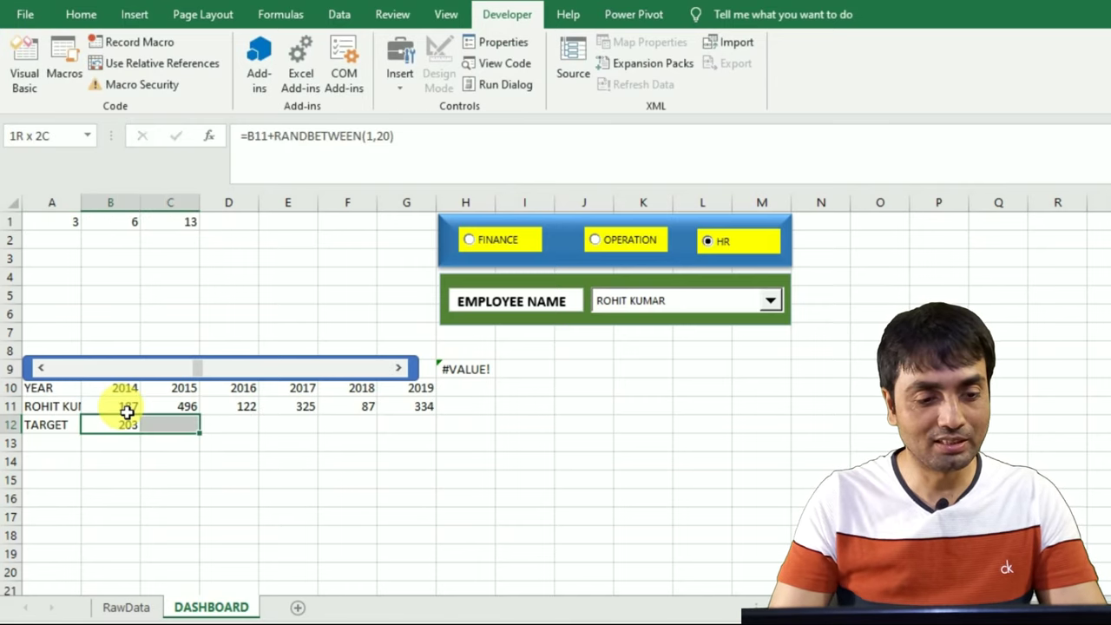
{"action": "key", "text": "shift+Right"}
{"action": "key", "text": "shift+Right"}
{"action": "key", "text": "shift+Right"}
{"action": "key", "text": "shift+Right"}
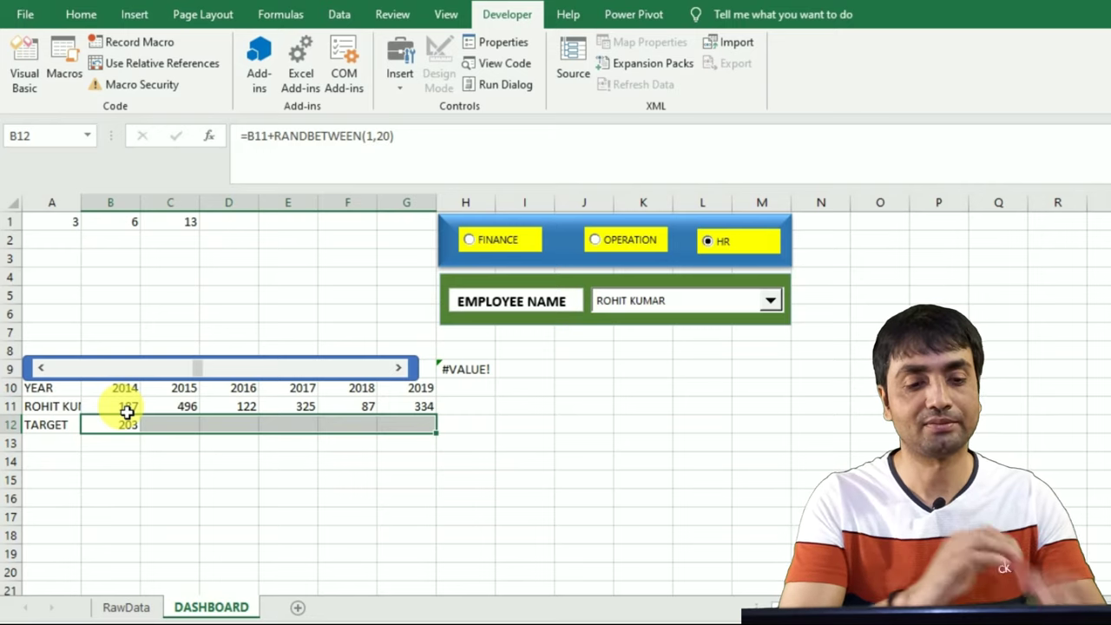
{"action": "key", "text": "ctrl+r"}
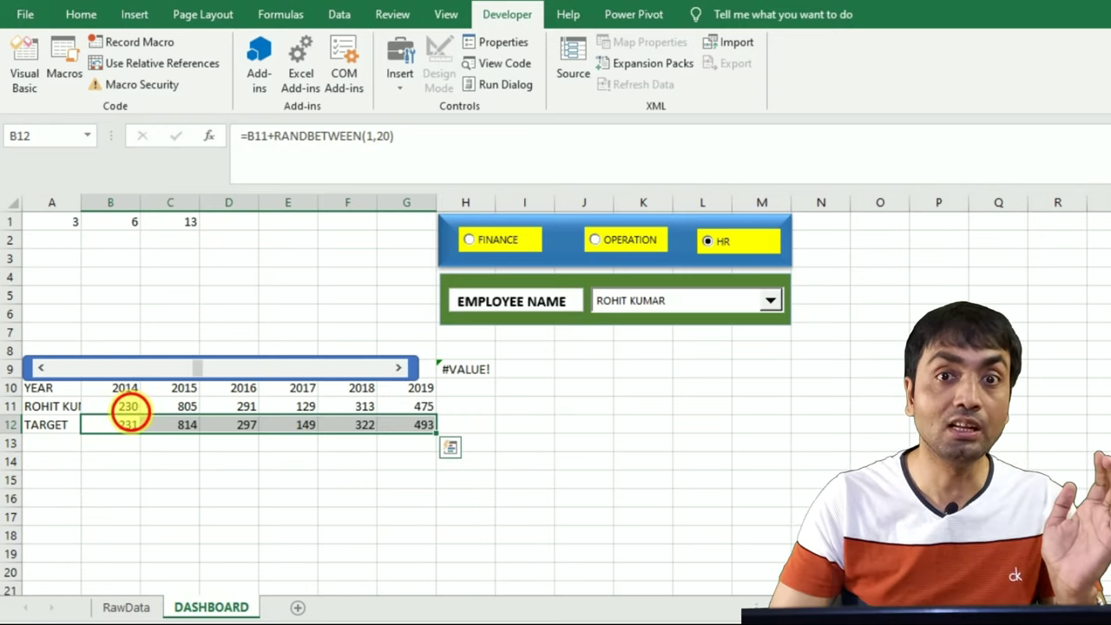
Step: Select the year table from the YEAR heading down through the TARGET row
{"action": "left_click", "coordinate": [47, 388]}
{"action": "key", "text": "shift+Down"}
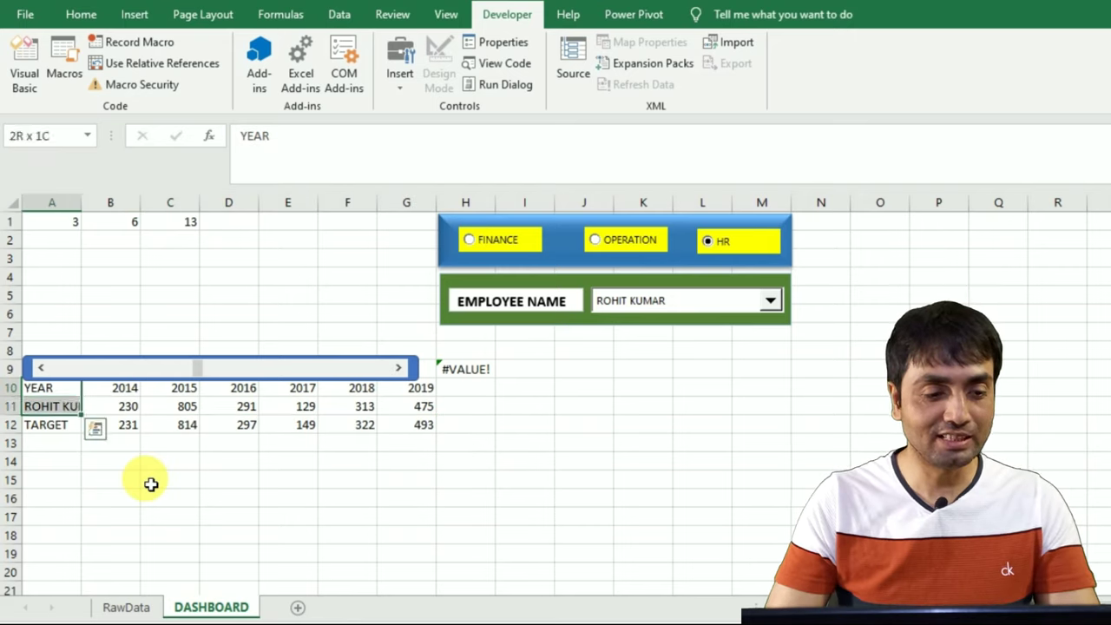
{"action": "key", "text": "shift+Down"}
{"action": "key", "text": "shift+Right"}
{"action": "key", "text": "shift+Right"}
{"action": "key", "text": "shift+Right"}
{"action": "key", "text": "shift+Right"}
{"action": "key", "text": "shift+Right"}
{"action": "key", "text": "shift+Right"}
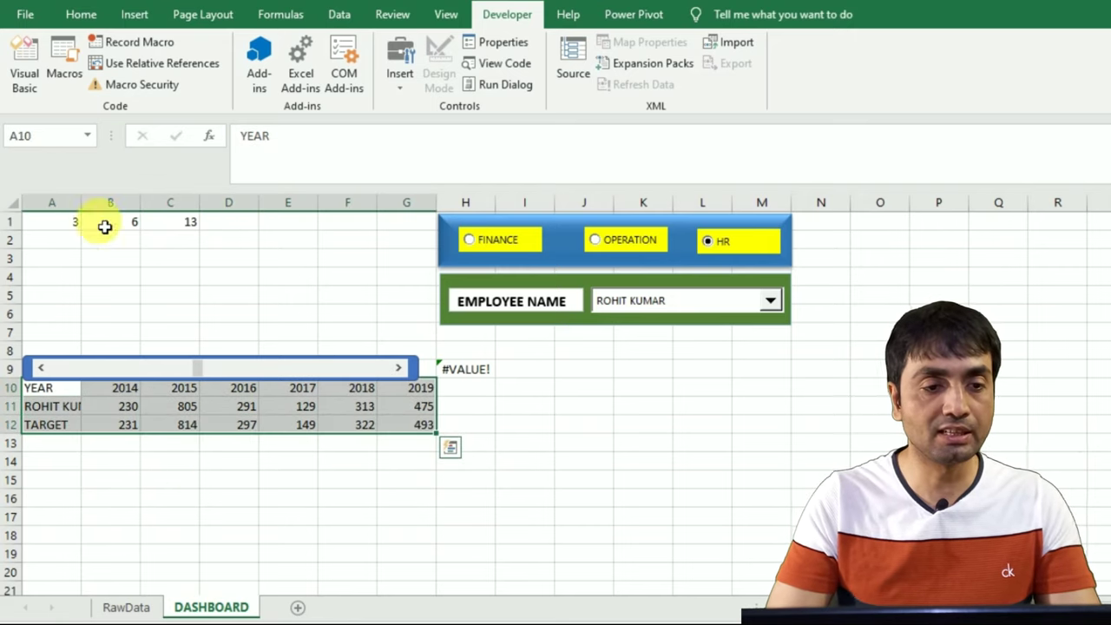
Step: Apply a bold, blue-ruled cell style to the year table and select A10:G12 for charting
{"action": "left_click", "coordinate": [84, 14]}
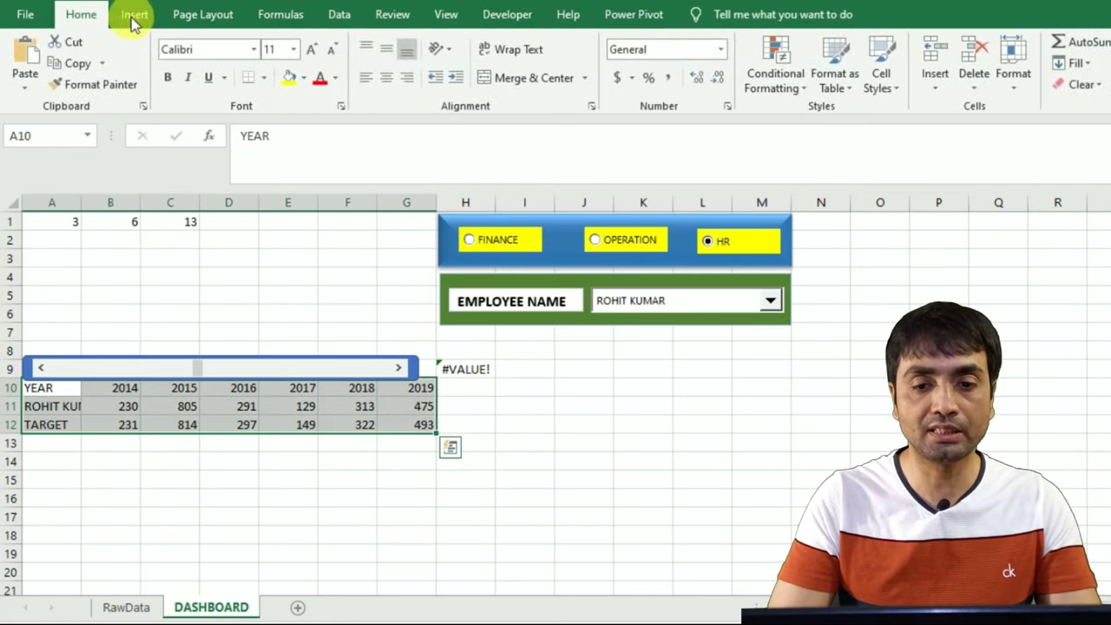
{"action": "left_click", "coordinate": [895, 87]}
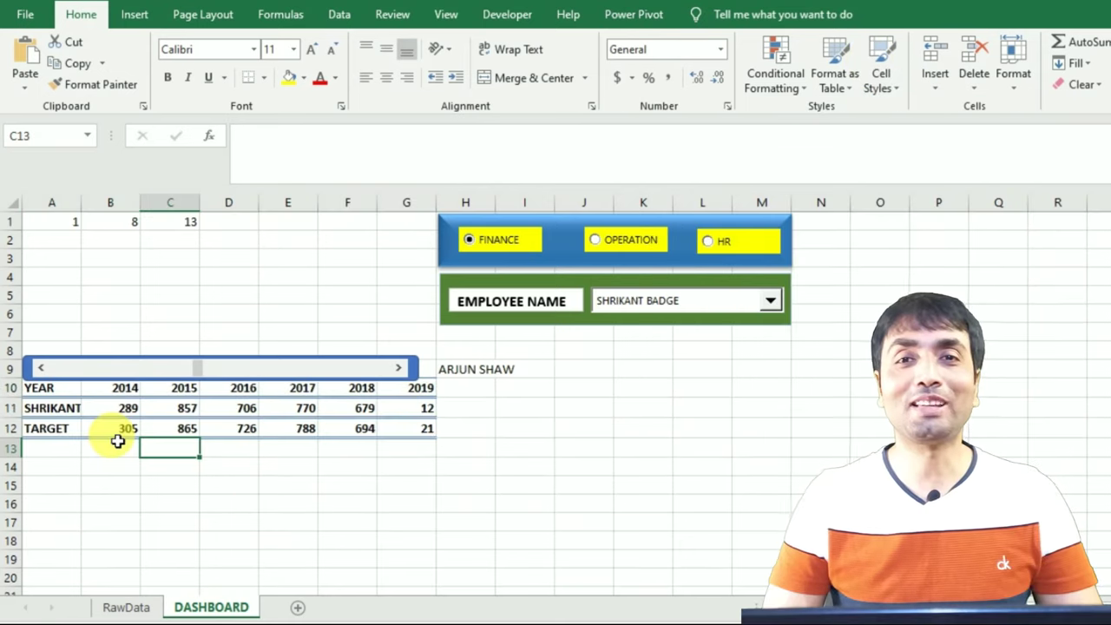
{"action": "left_click", "coordinate": [42, 390]}
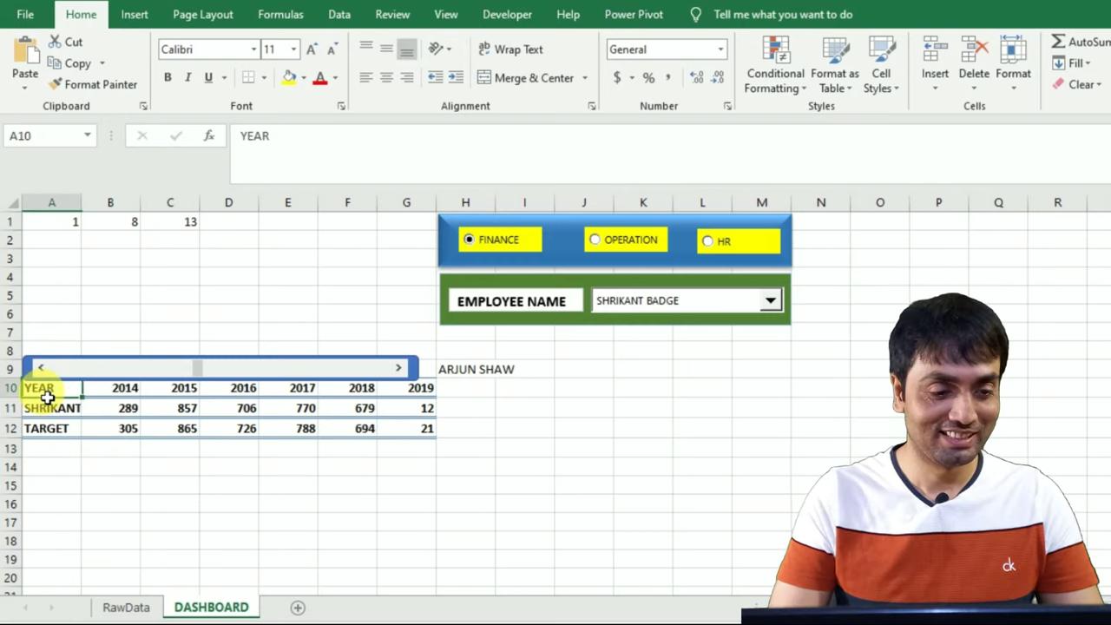
{"action": "left_click_drag", "start_coordinate": [48, 397], "coordinate": [417, 426]}
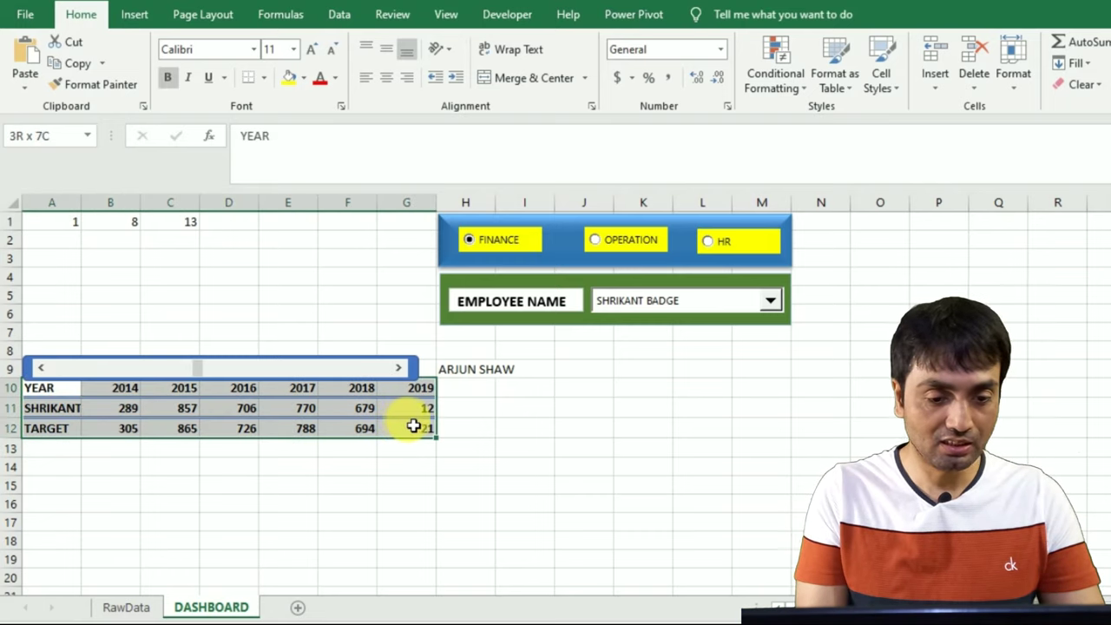
{"action": "left_click", "coordinate": [134, 15]}
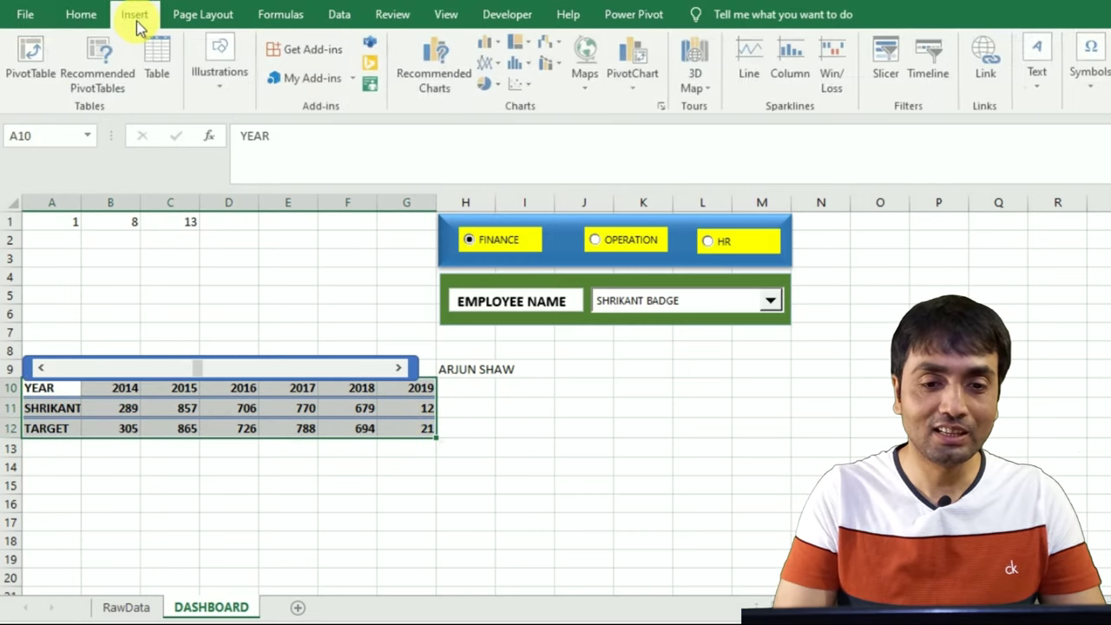
Step: Insert a 2-D clustered column chart and position it above the table at top-left
{"action": "left_click", "coordinate": [490, 43]}
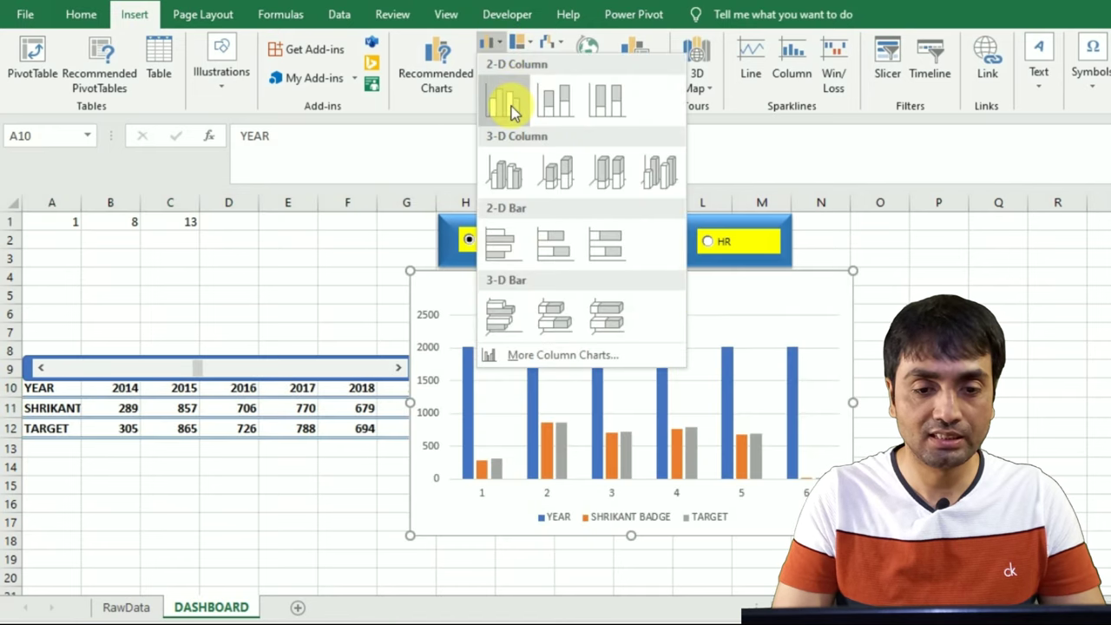
{"action": "left_click", "coordinate": [510, 106]}
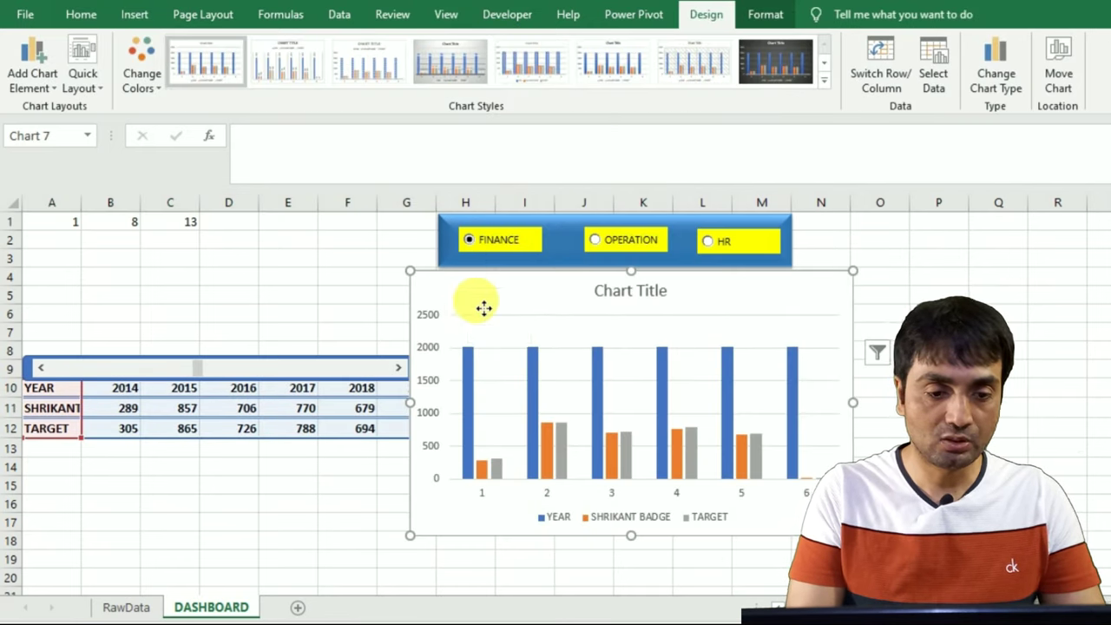
{"action": "left_click_drag", "start_coordinate": [484, 303], "coordinate": [212, 280]}
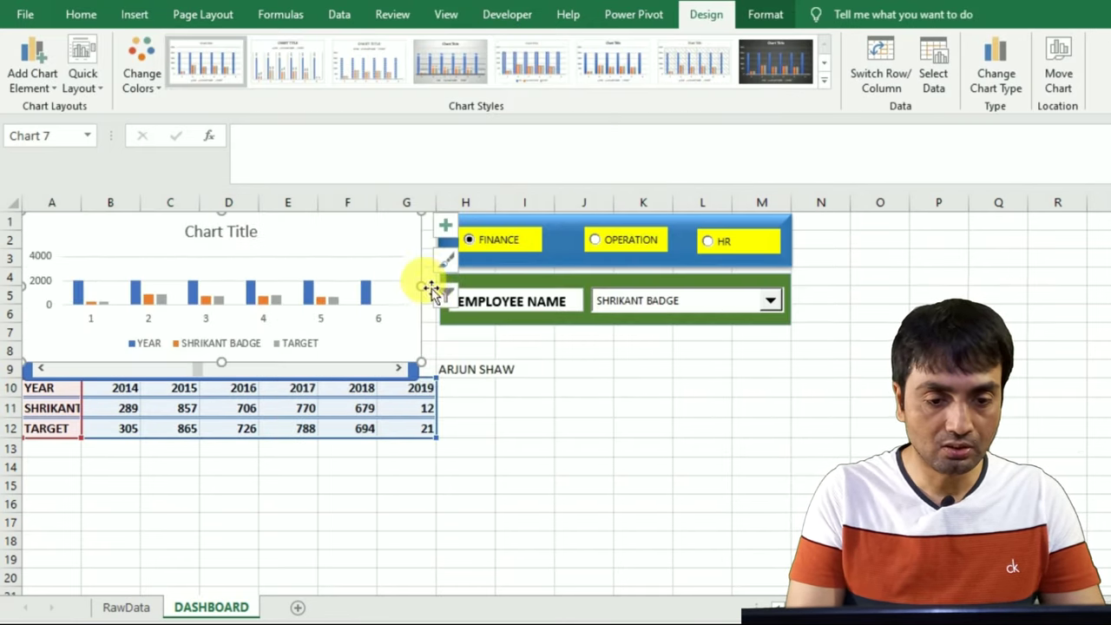
{"action": "left_click_drag", "start_coordinate": [430, 289], "coordinate": [443, 289]}
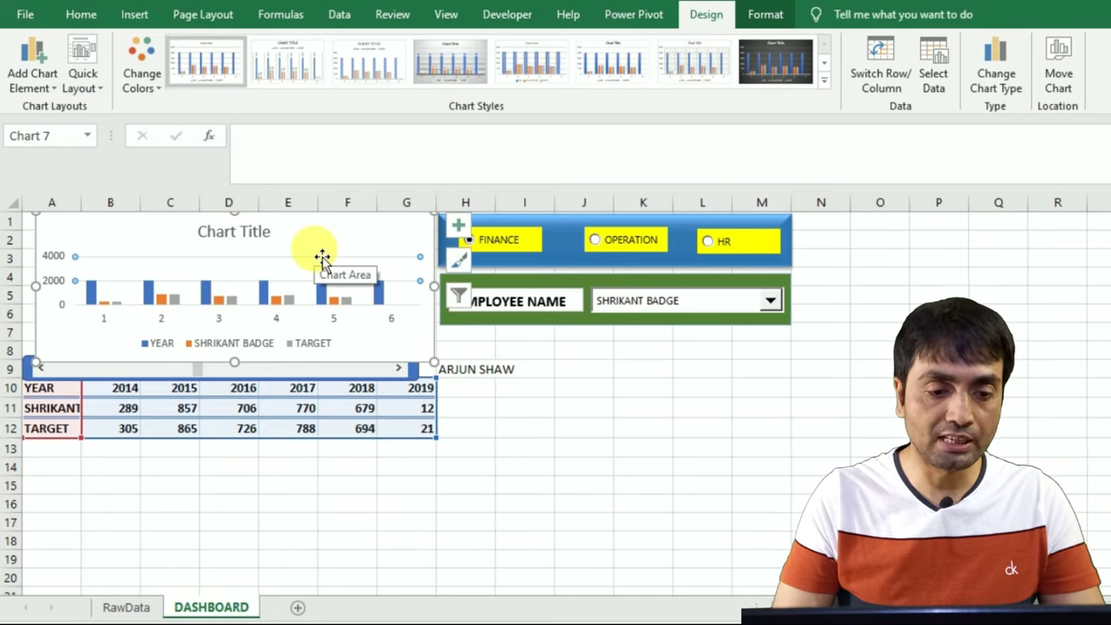
Step: In Select Data, remove the YEAR series and set the axis labels to B10:G11
{"action": "right_click", "coordinate": [321, 256]}
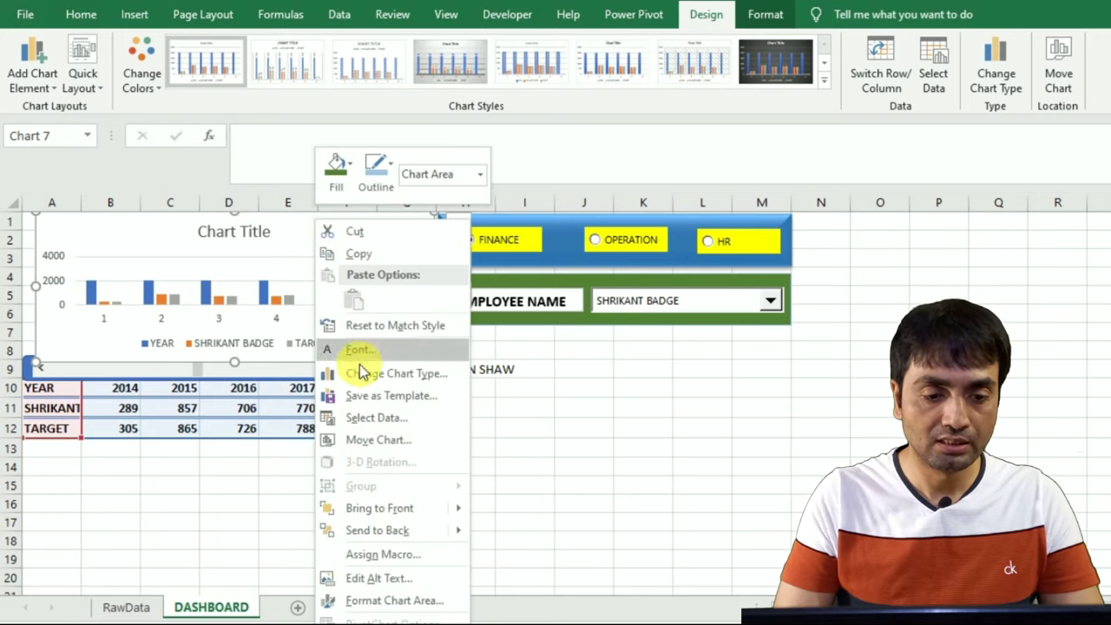
{"action": "left_click", "coordinate": [363, 420]}
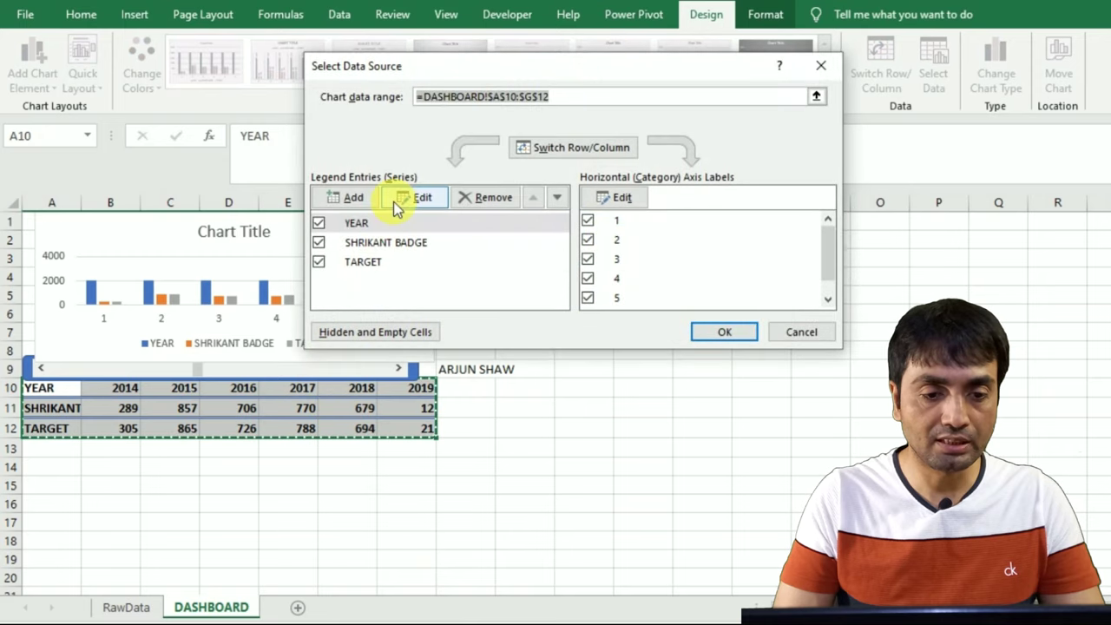
{"action": "left_click", "coordinate": [363, 223]}
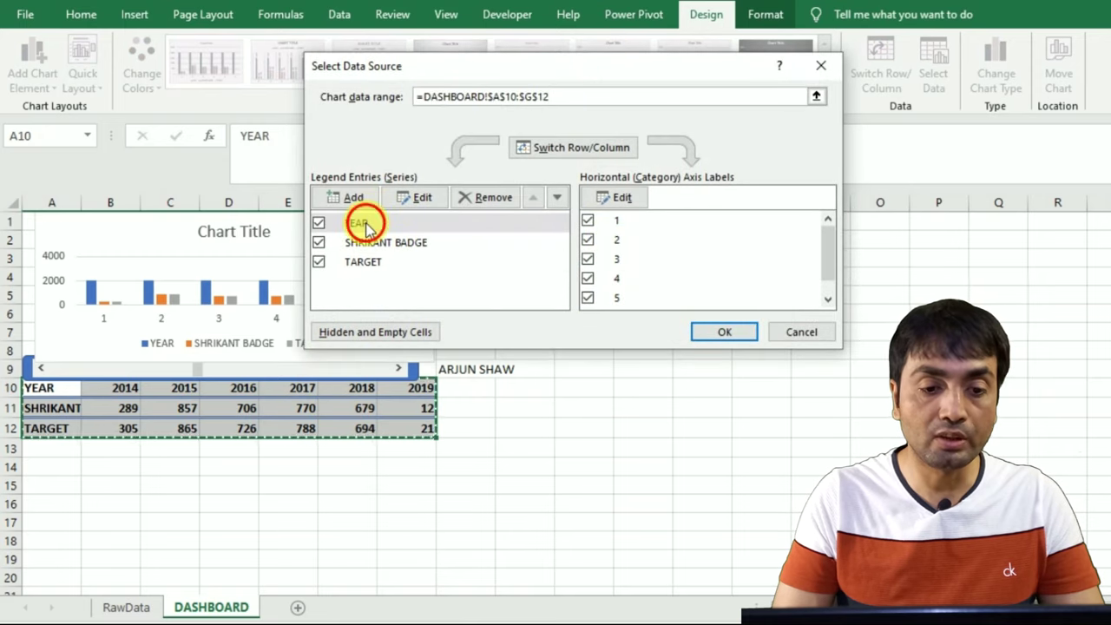
{"action": "left_click", "coordinate": [490, 202]}
{"action": "left_click", "coordinate": [615, 198]}
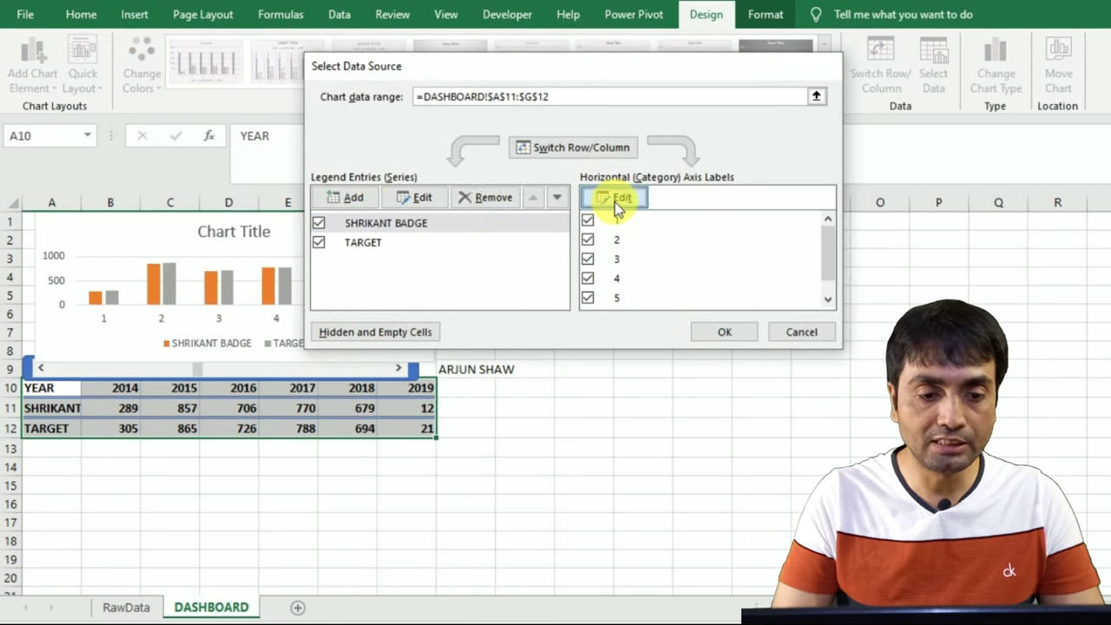
{"action": "left_click", "coordinate": [126, 395]}
{"action": "mouse_move", "coordinate": [126, 395]}
{"action": "left_mouse_down"}
{"action": "mouse_move", "coordinate": [408, 405]}
{"action": "mouse_move", "coordinate": [407, 392]}
{"action": "left_mouse_up"}
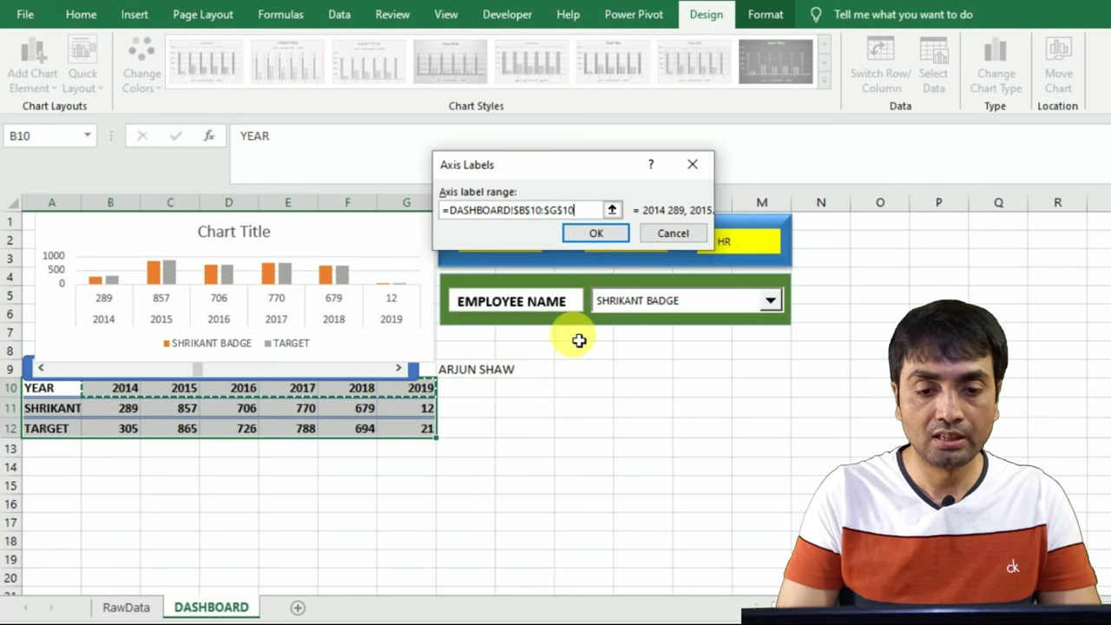
{"action": "left_click", "coordinate": [591, 234]}
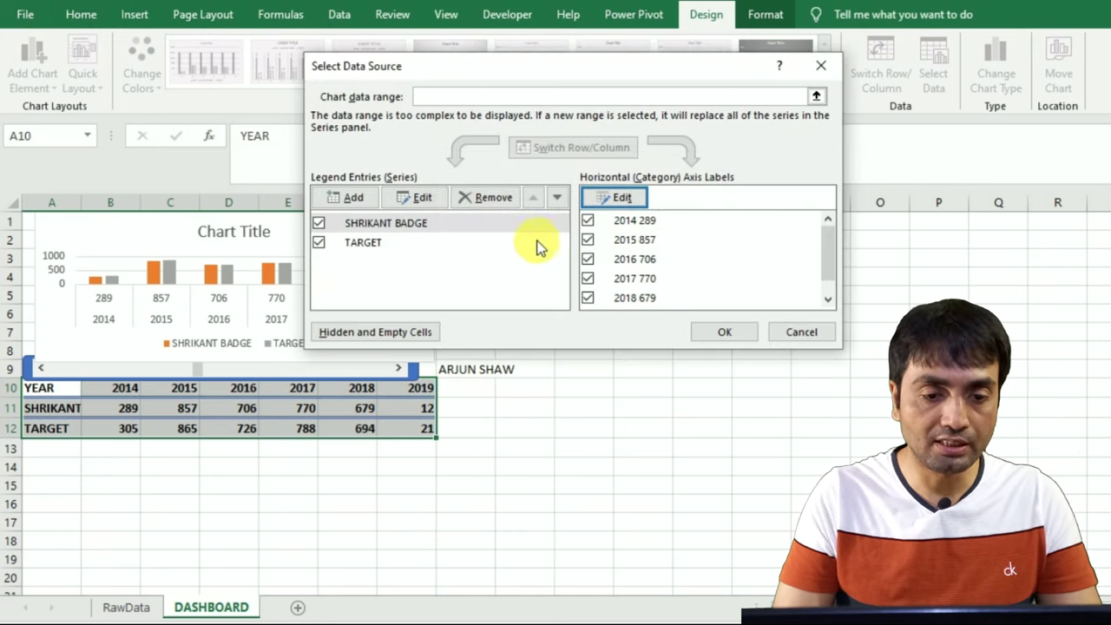
{"action": "left_click", "coordinate": [717, 333]}
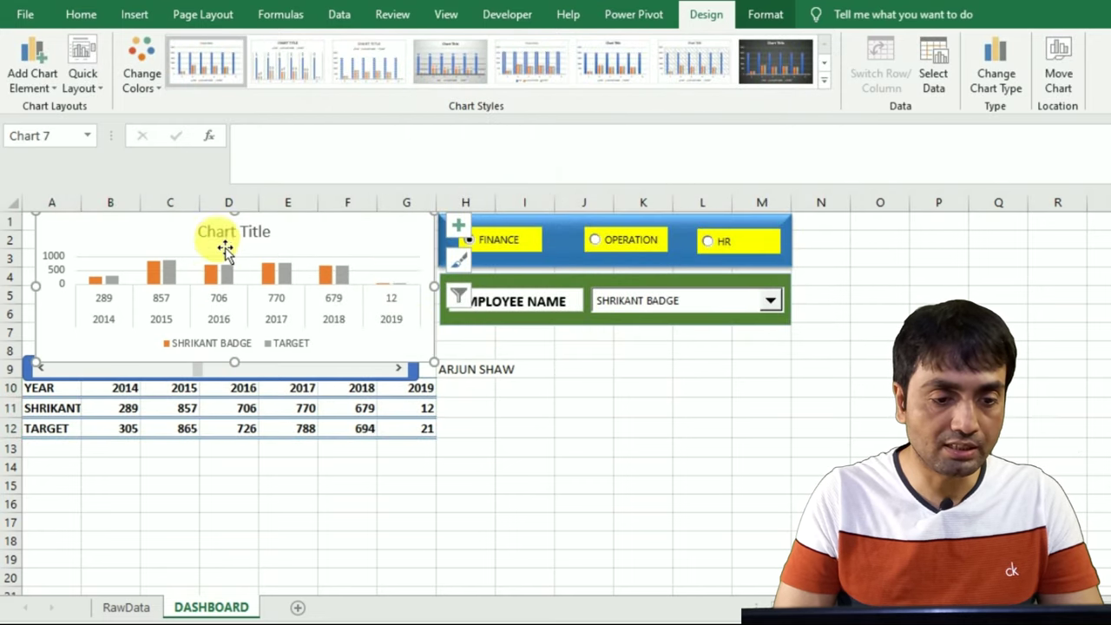
Step: Link the chart title to the employee name in cell A11
{"action": "left_click", "coordinate": [261, 153]}
{"action": "type", "text": "="}
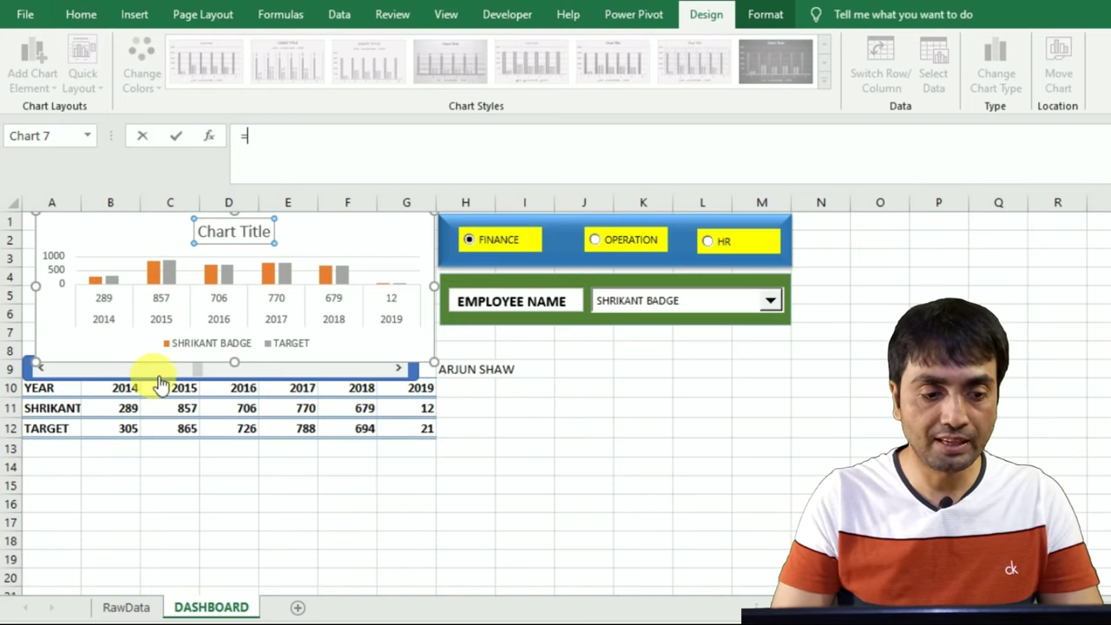
{"action": "left_click", "coordinate": [41, 416]}
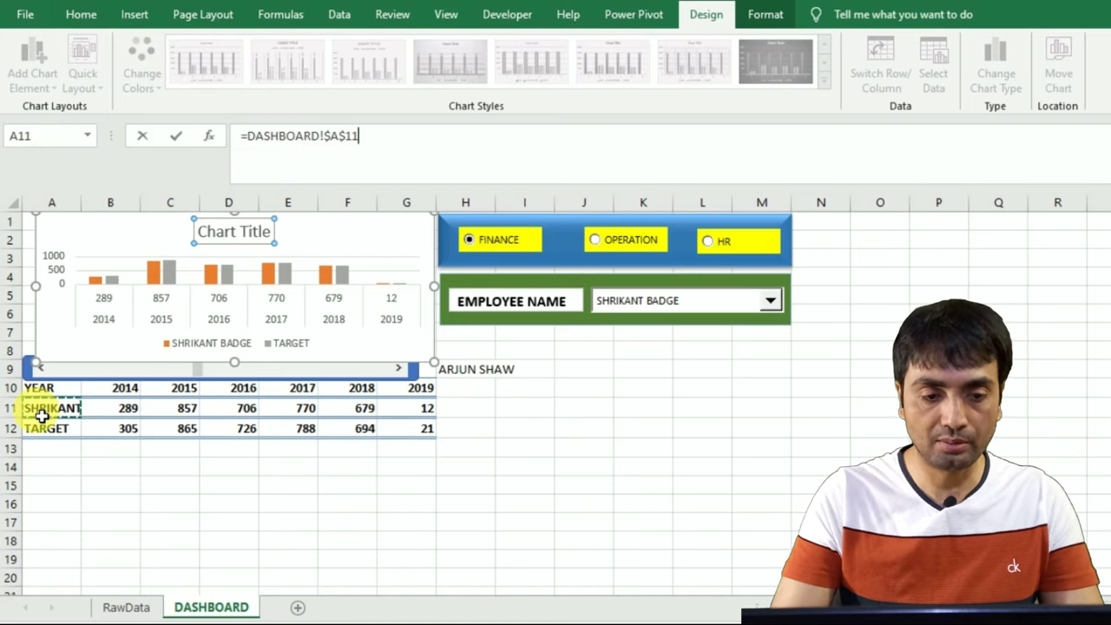
{"action": "key", "text": "Return"}
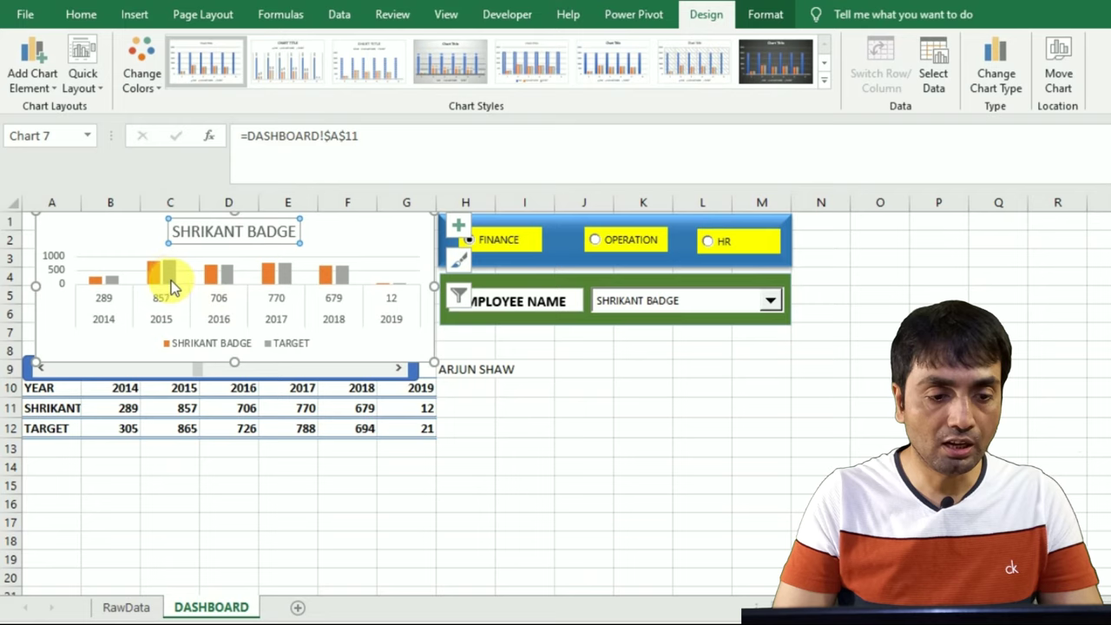
Step: Change the TARGET series to a line, making a Clustered Column - Line combo chart
{"action": "left_click", "coordinate": [171, 280]}
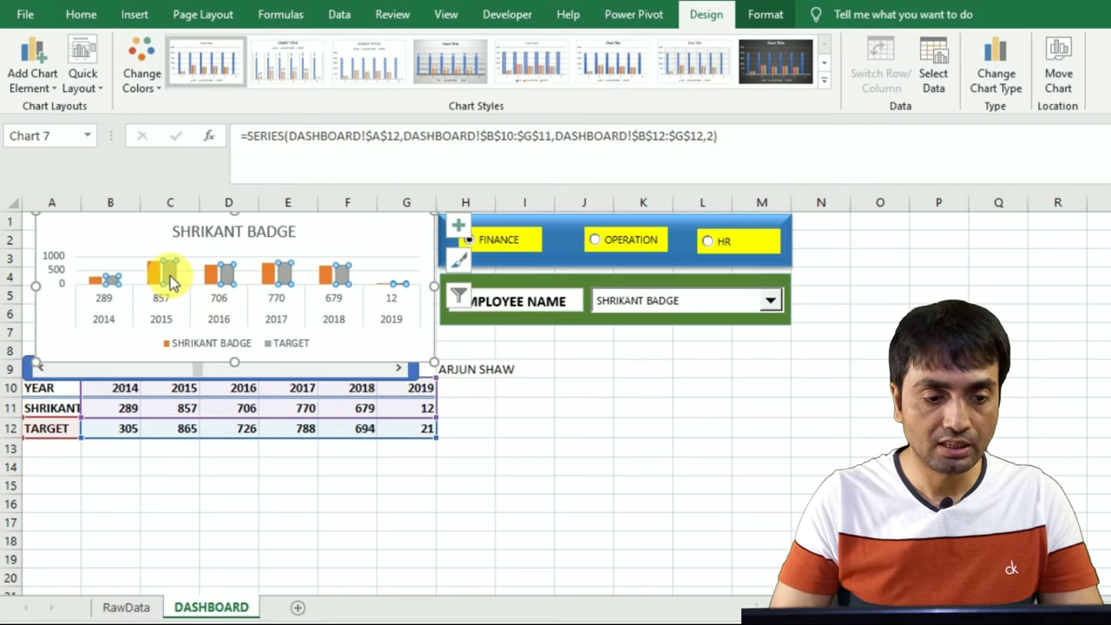
{"action": "right_click", "coordinate": [171, 281]}
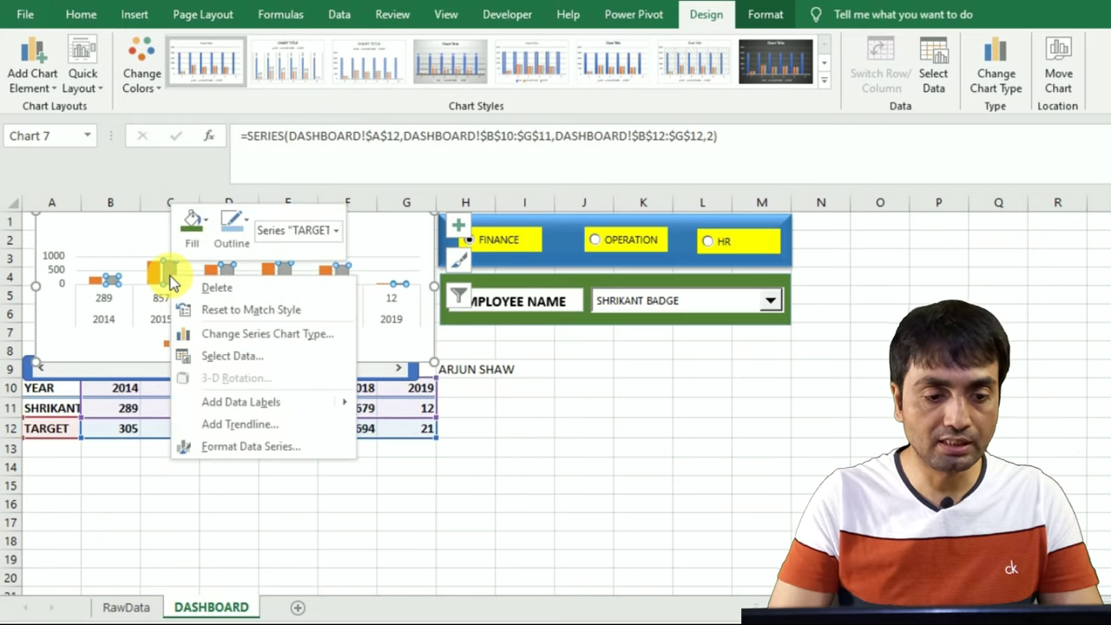
{"action": "left_click", "coordinate": [220, 336]}
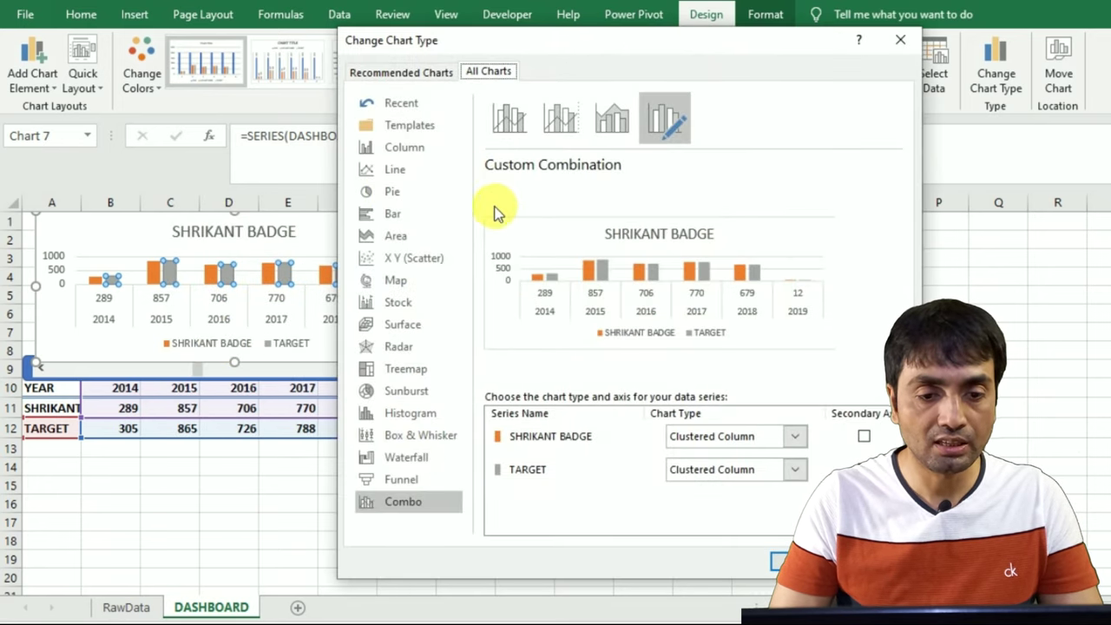
{"action": "left_click", "coordinate": [503, 132]}
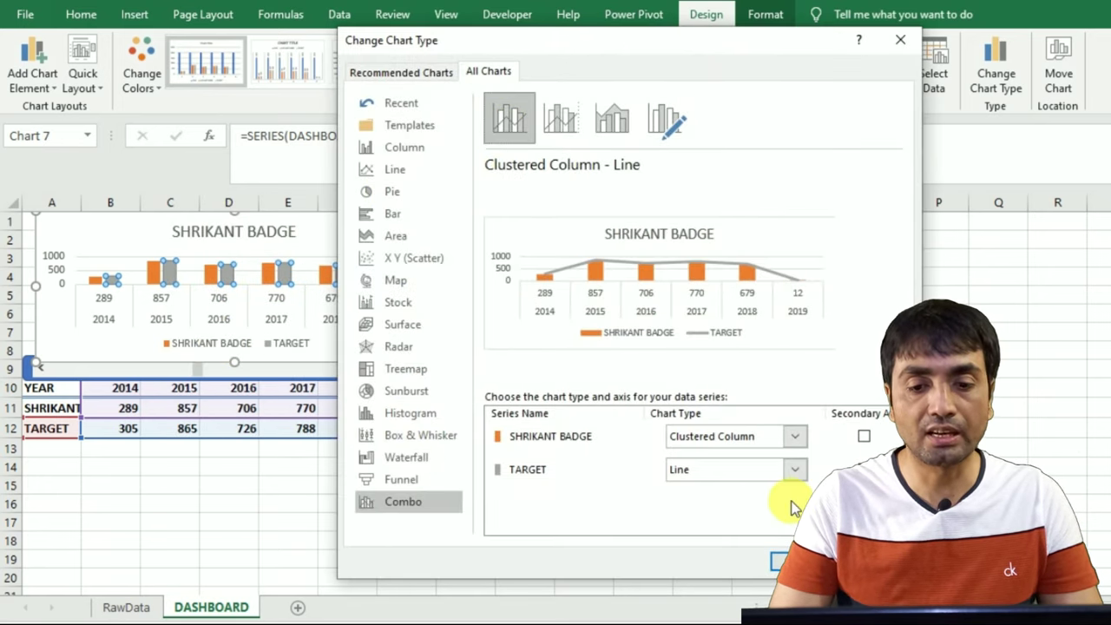
{"action": "left_click", "coordinate": [777, 562]}
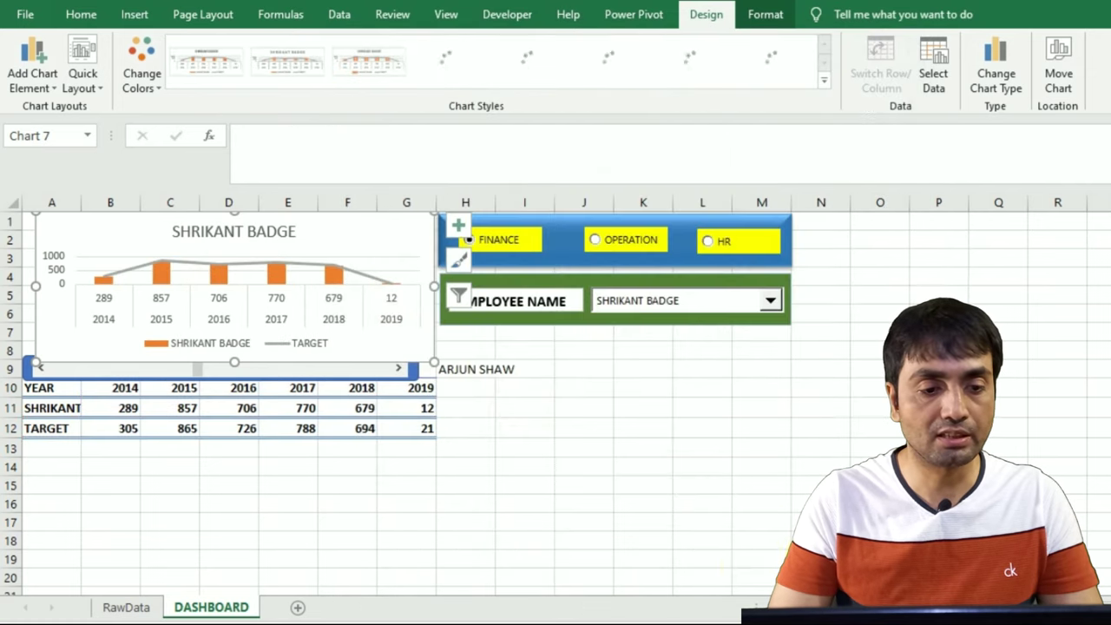
{"action": "left_click", "coordinate": [481, 443]}
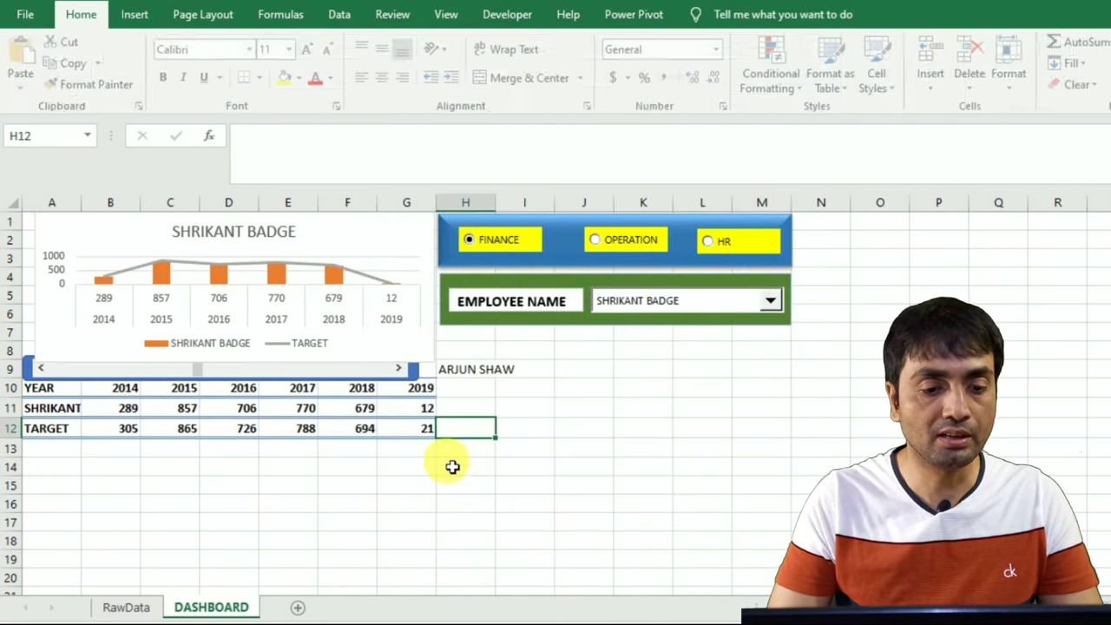
Step: Try several employees in the Employee Name dropdown, ending on the first name listed
{"action": "left_click", "coordinate": [384, 467]}
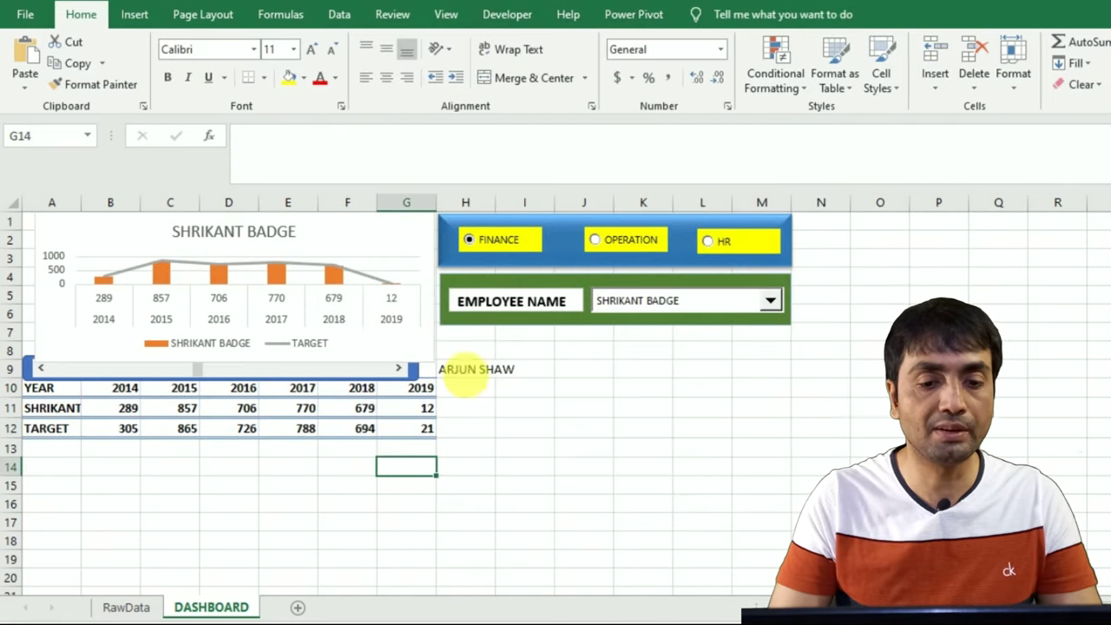
{"action": "left_click", "coordinate": [616, 311]}
{"action": "left_click", "coordinate": [614, 343]}
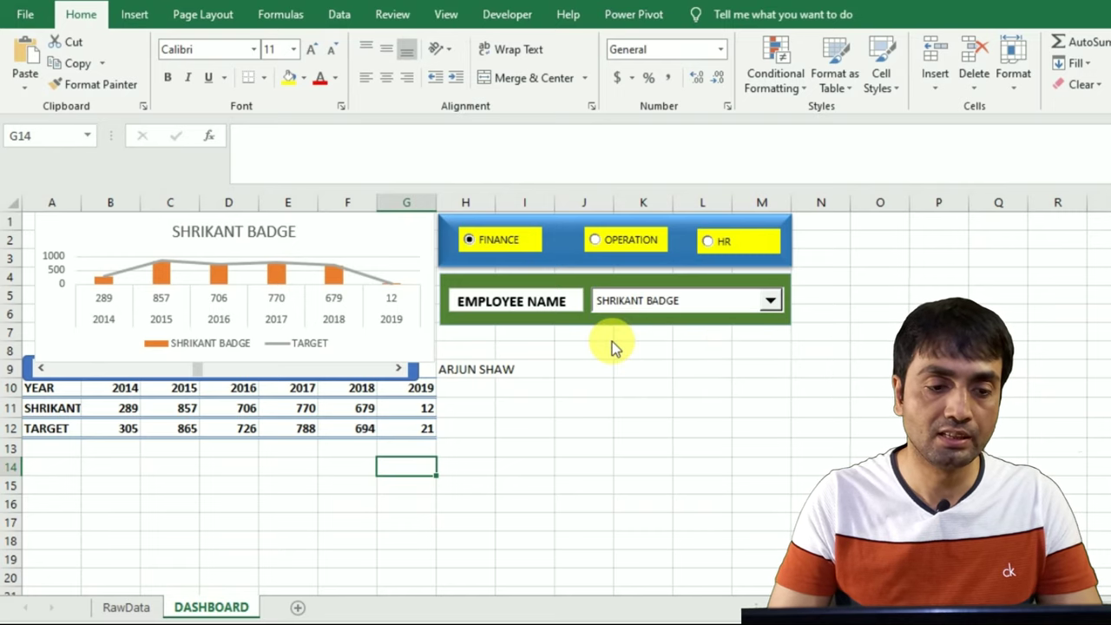
{"action": "left_click", "coordinate": [618, 304]}
{"action": "left_click", "coordinate": [625, 330]}
{"action": "left_click", "coordinate": [618, 304]}
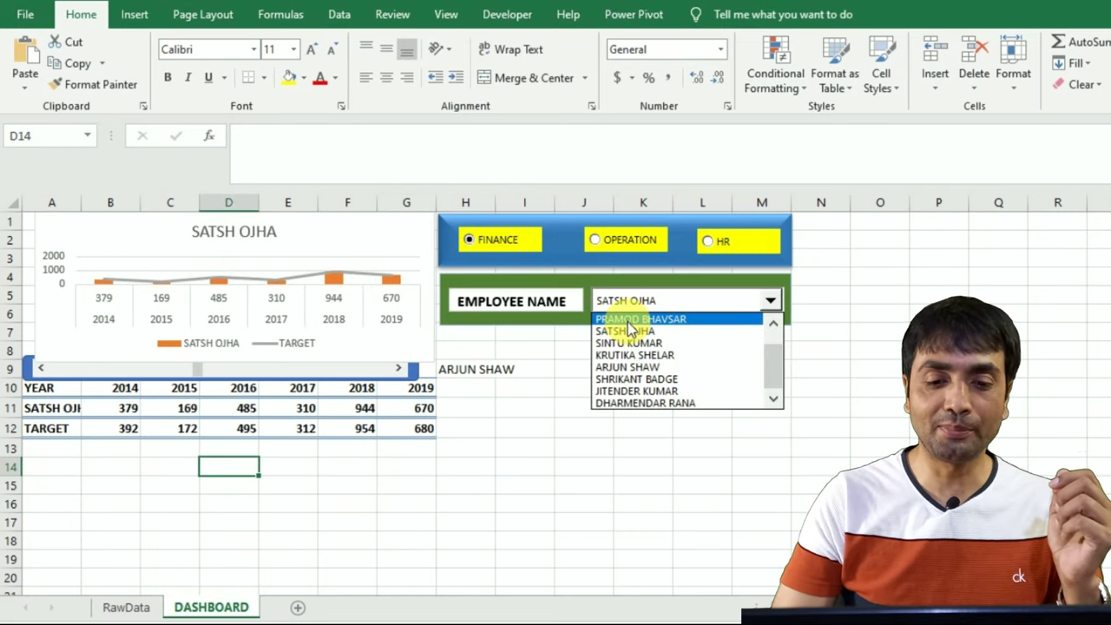
{"action": "left_click", "coordinate": [629, 320]}
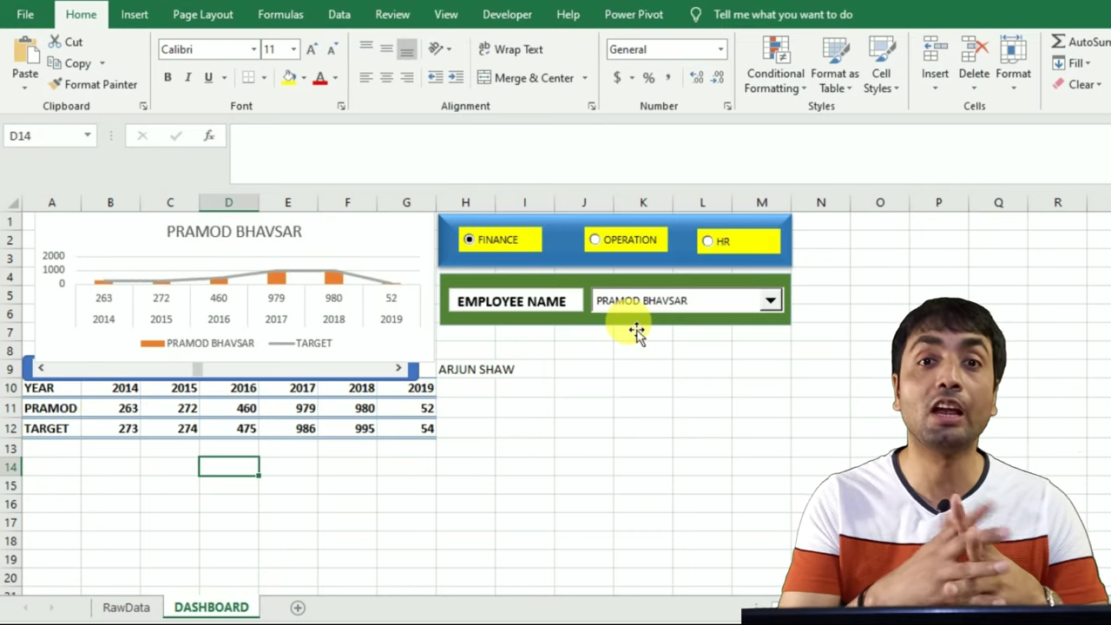